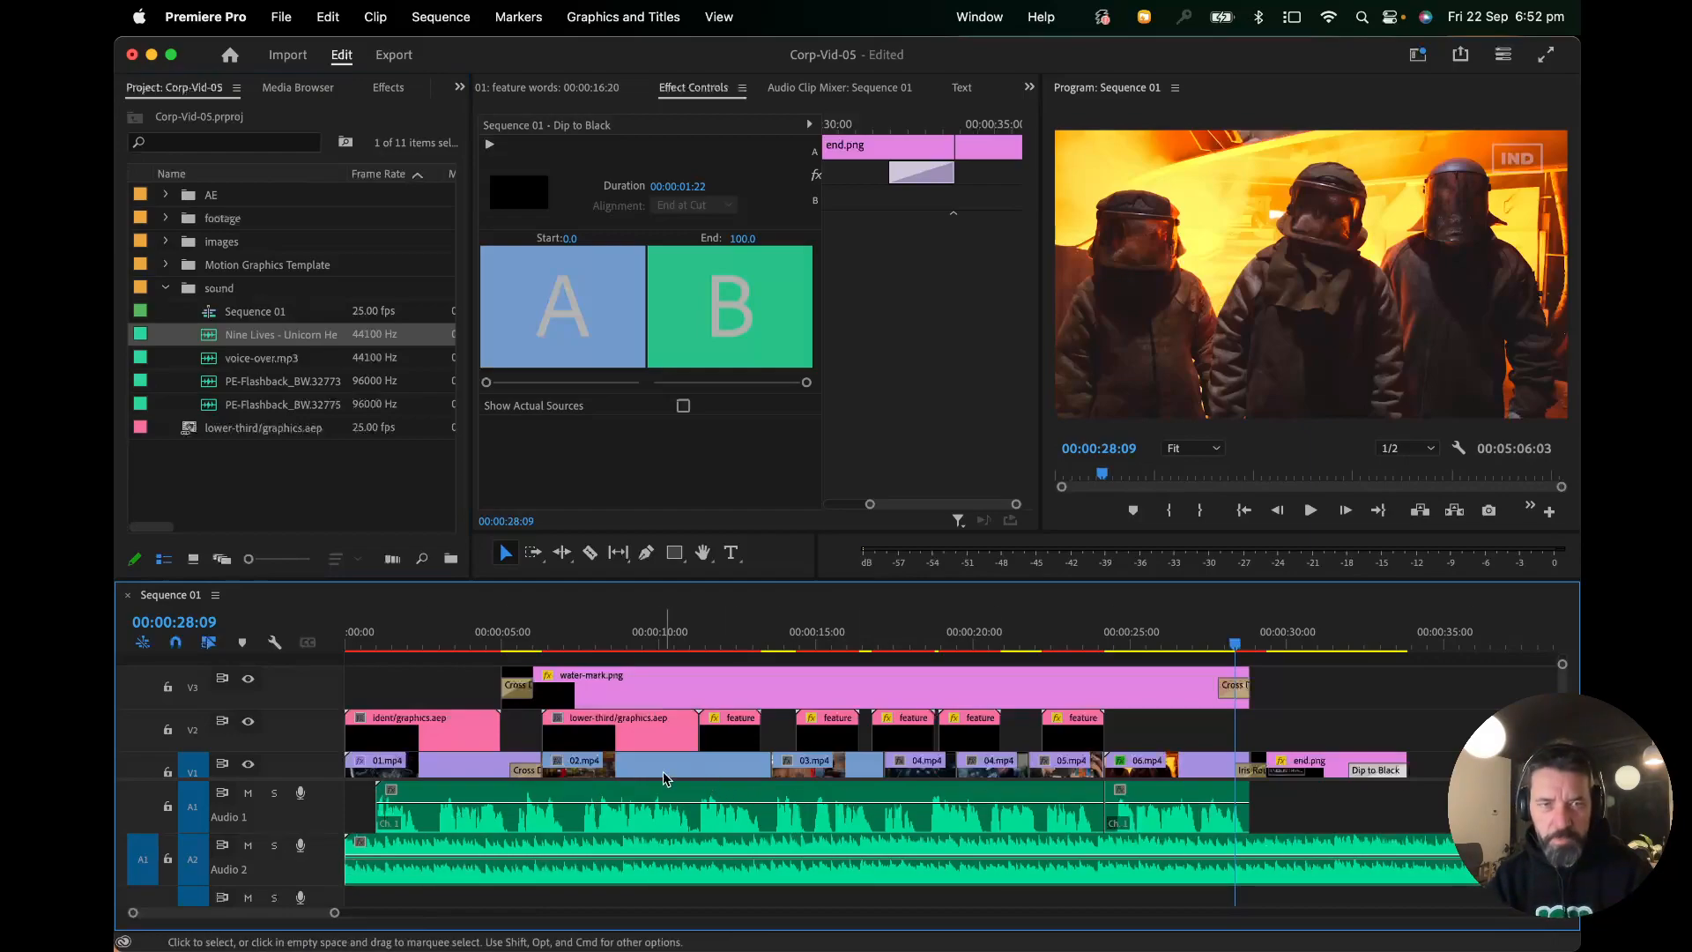
Step: Split the background music at 00:00:33:21, where end.png finishes, and clear the excess part after the cut
left_click(667, 646)
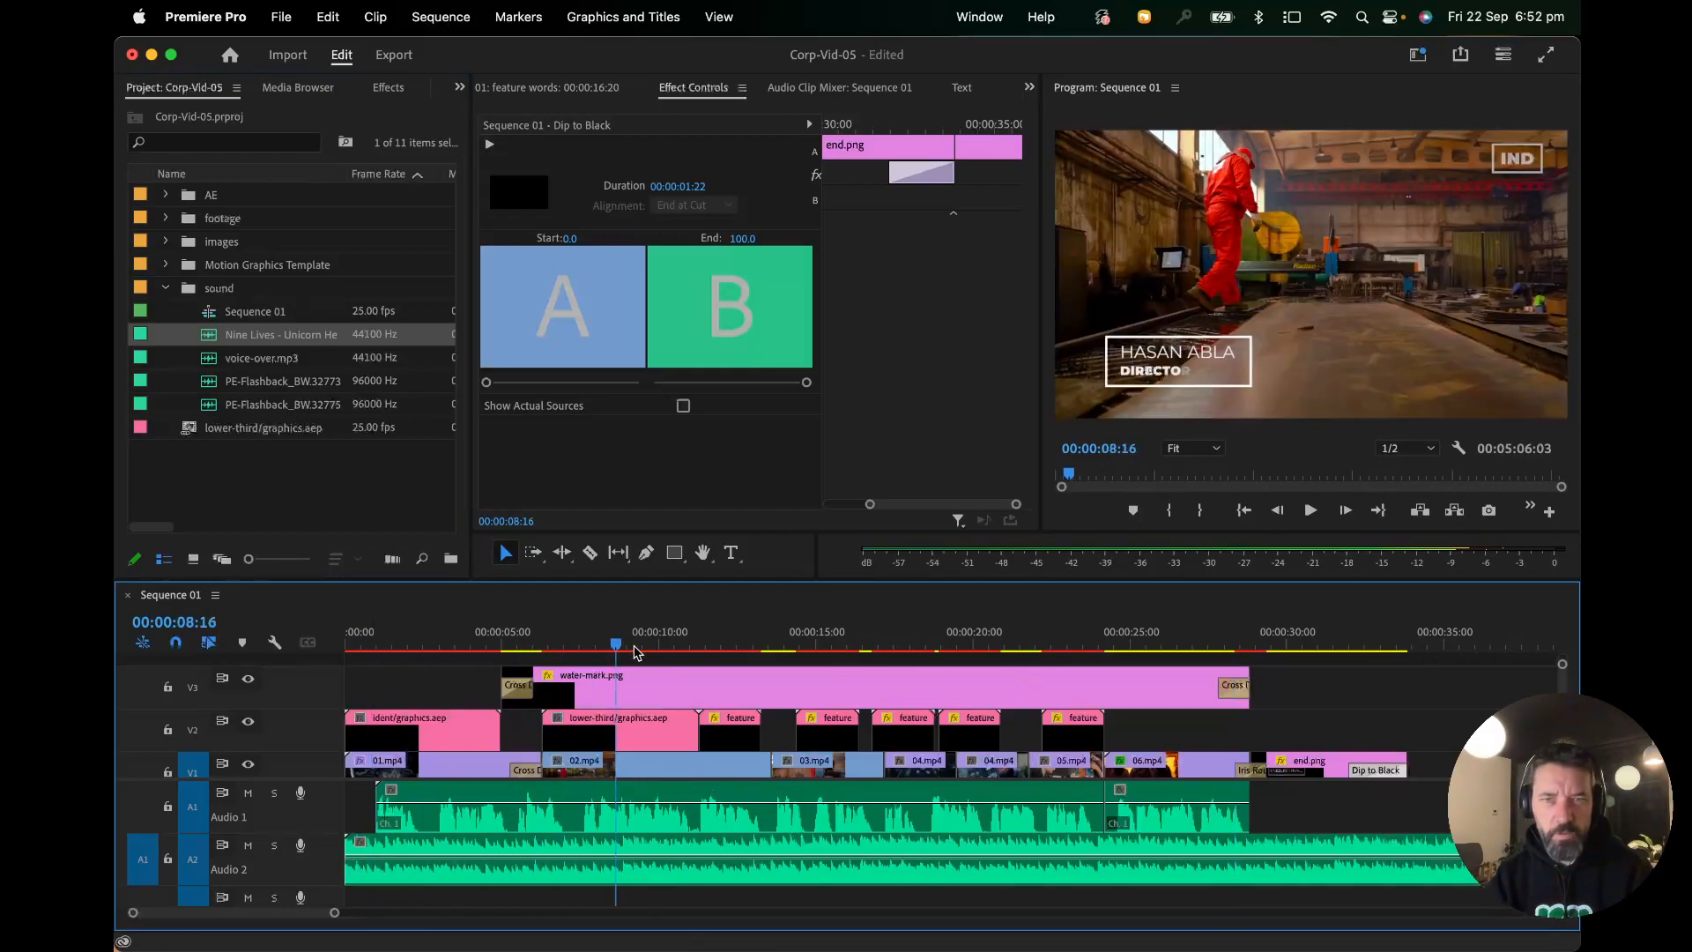
left_click(1424, 643)
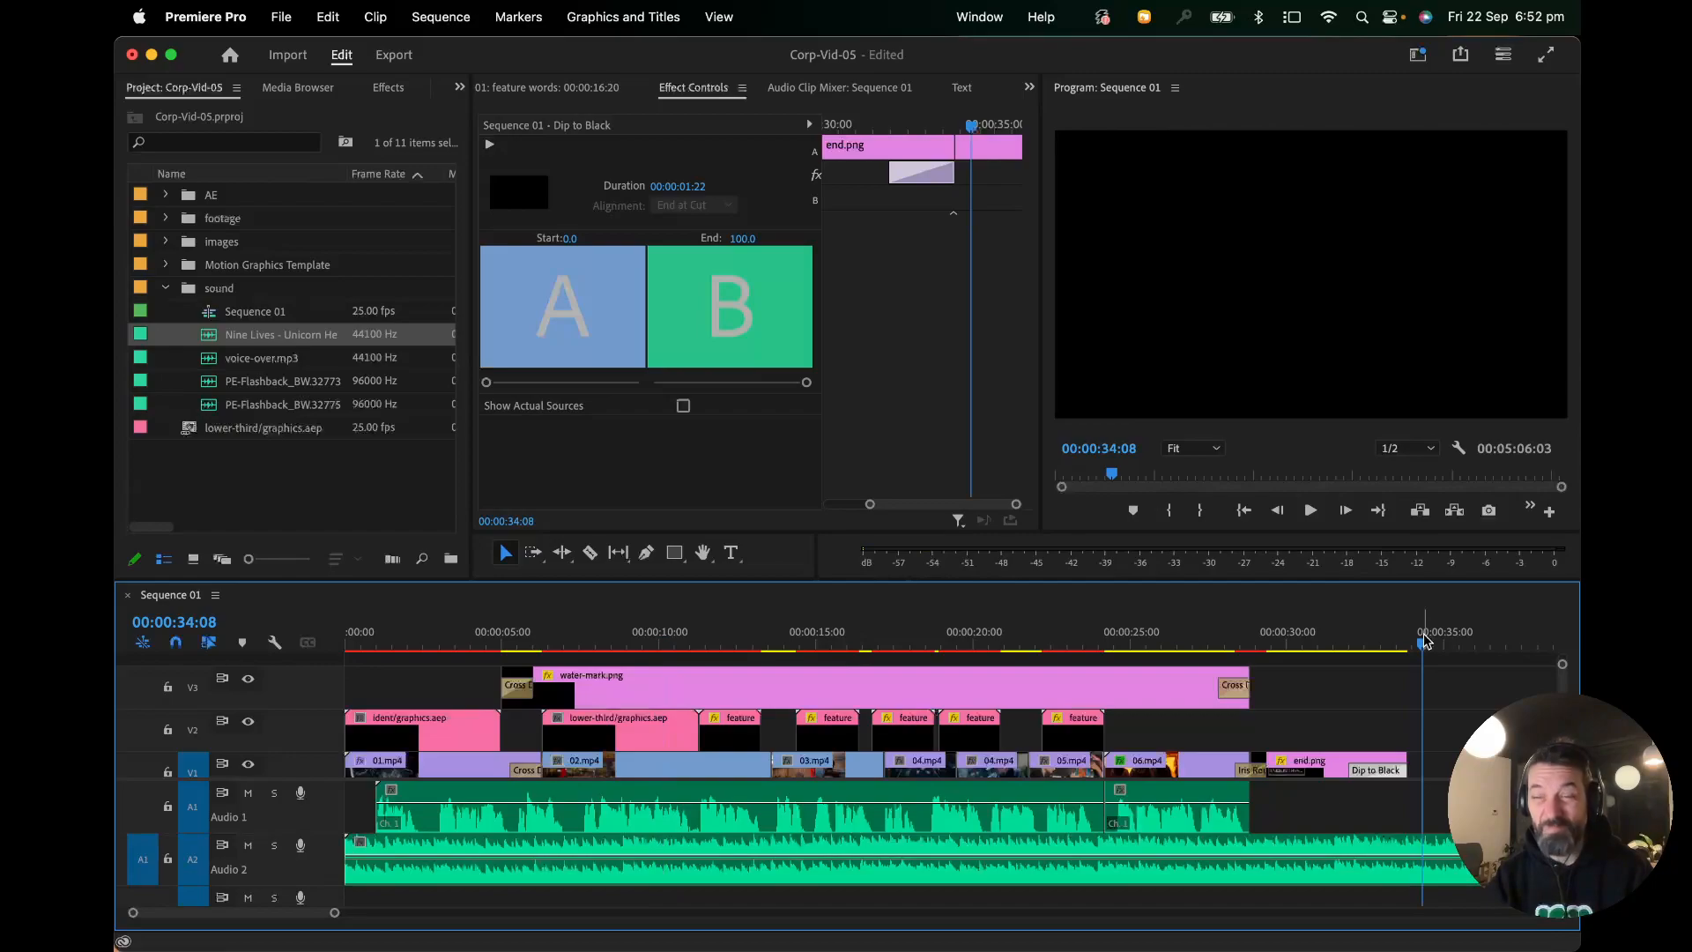
left_click_drag(1426, 641, 1408, 643)
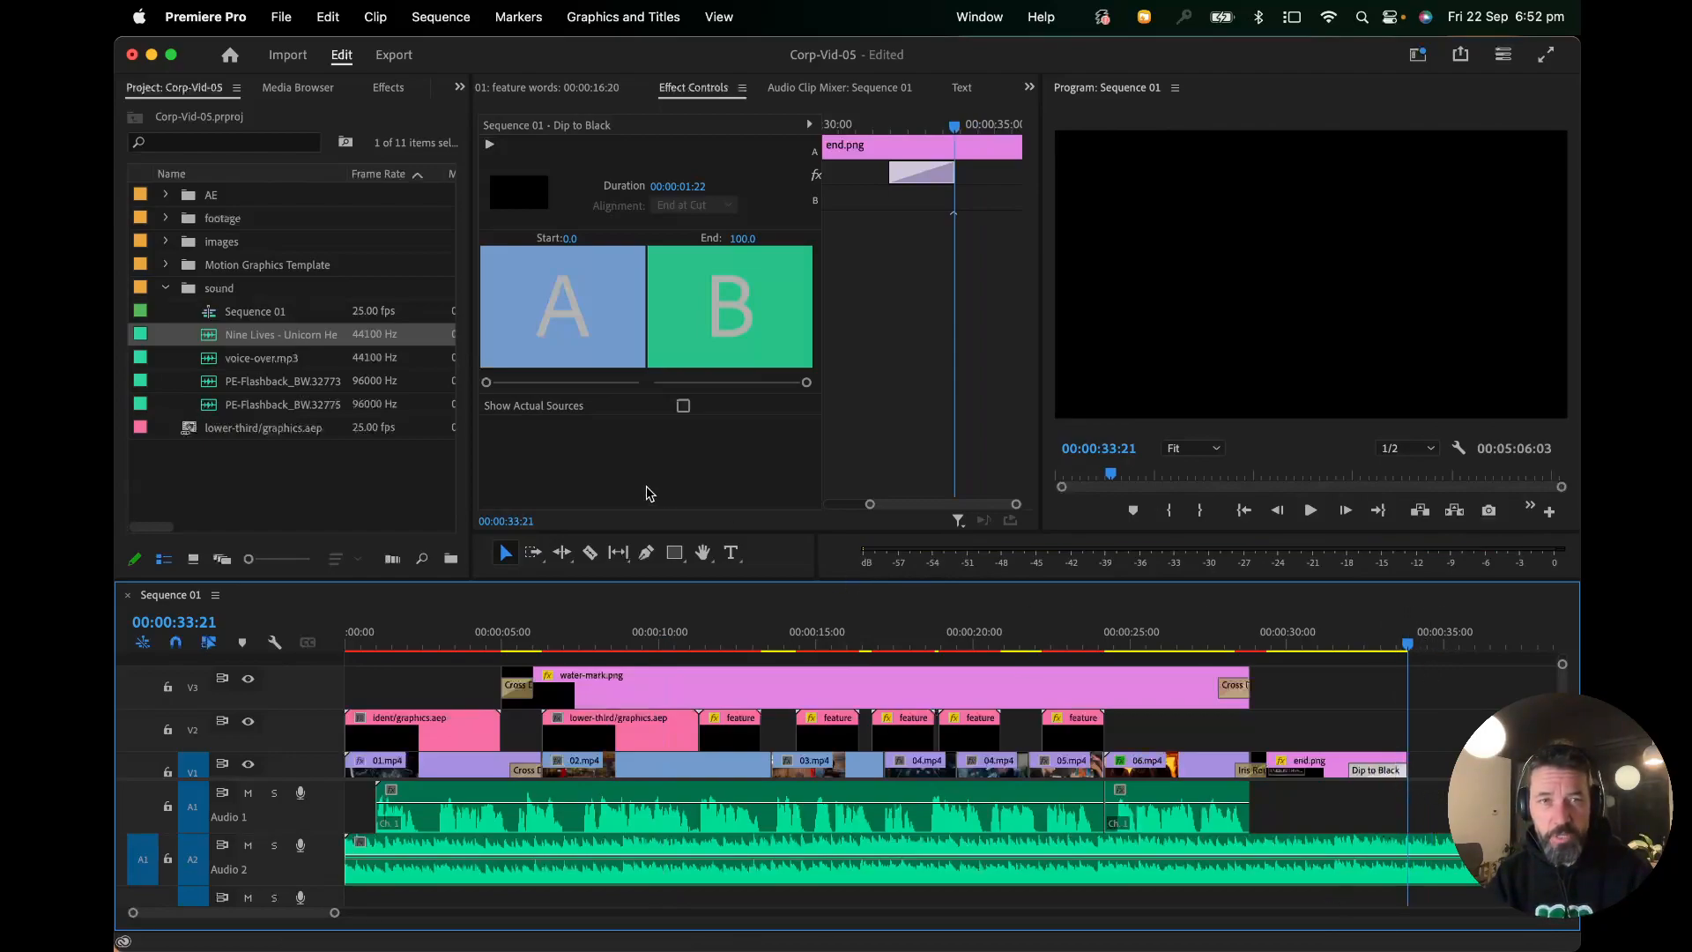
left_click(589, 554)
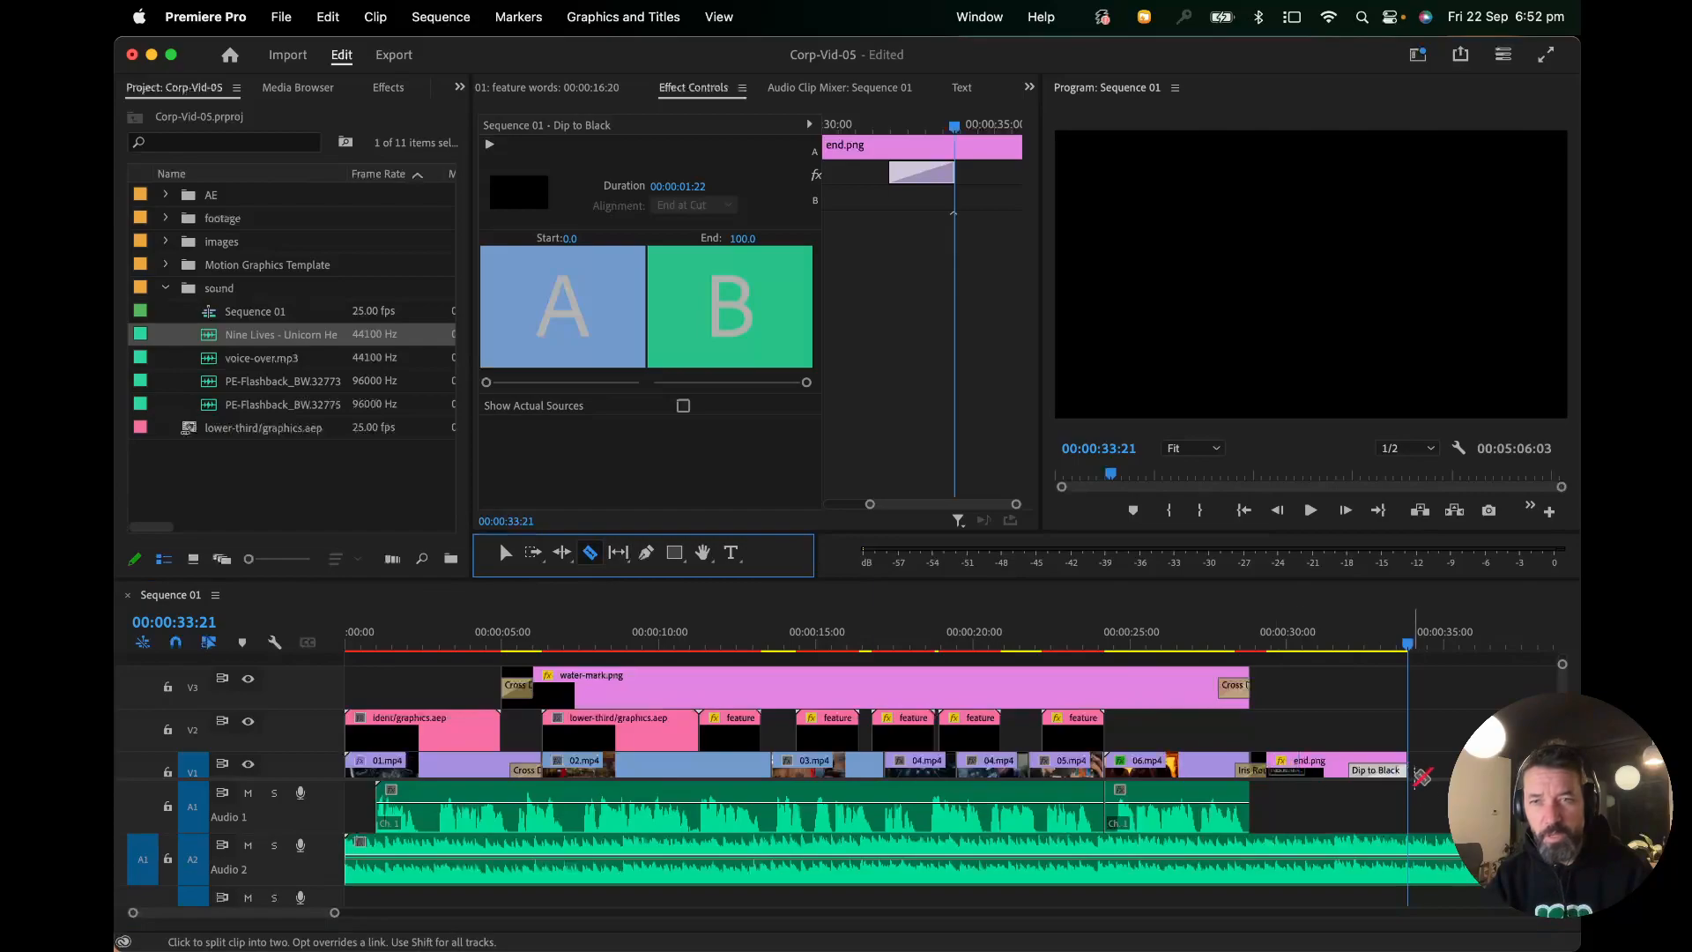
left_click(1410, 848)
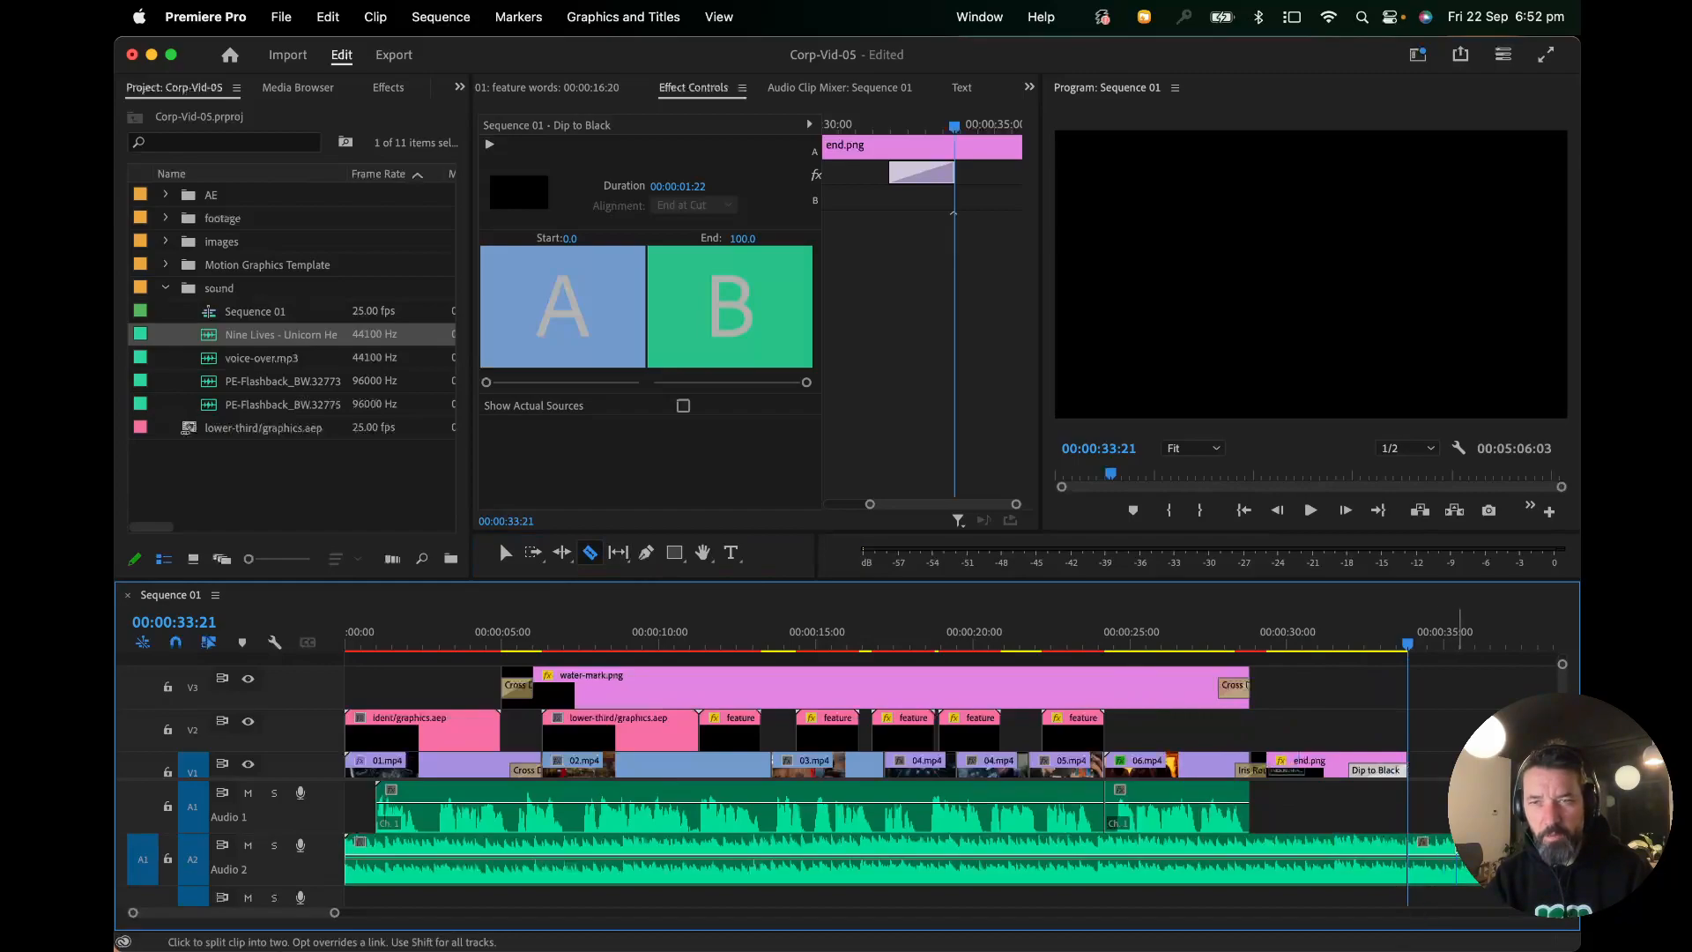
right_click(1454, 859)
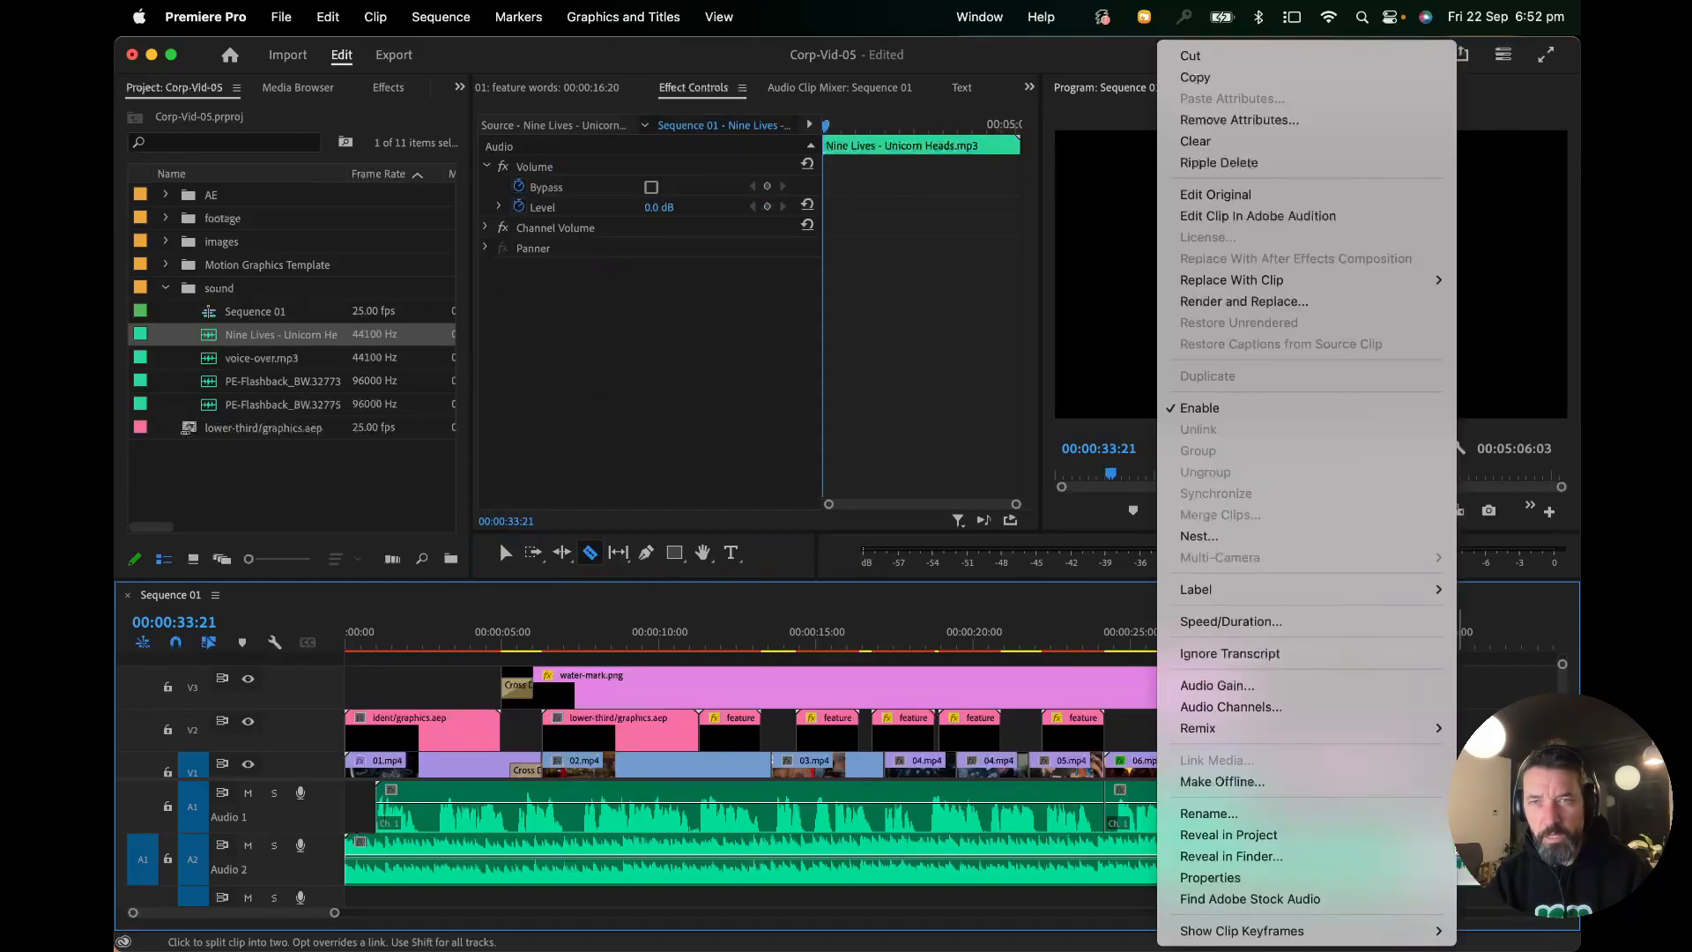
left_click(1238, 142)
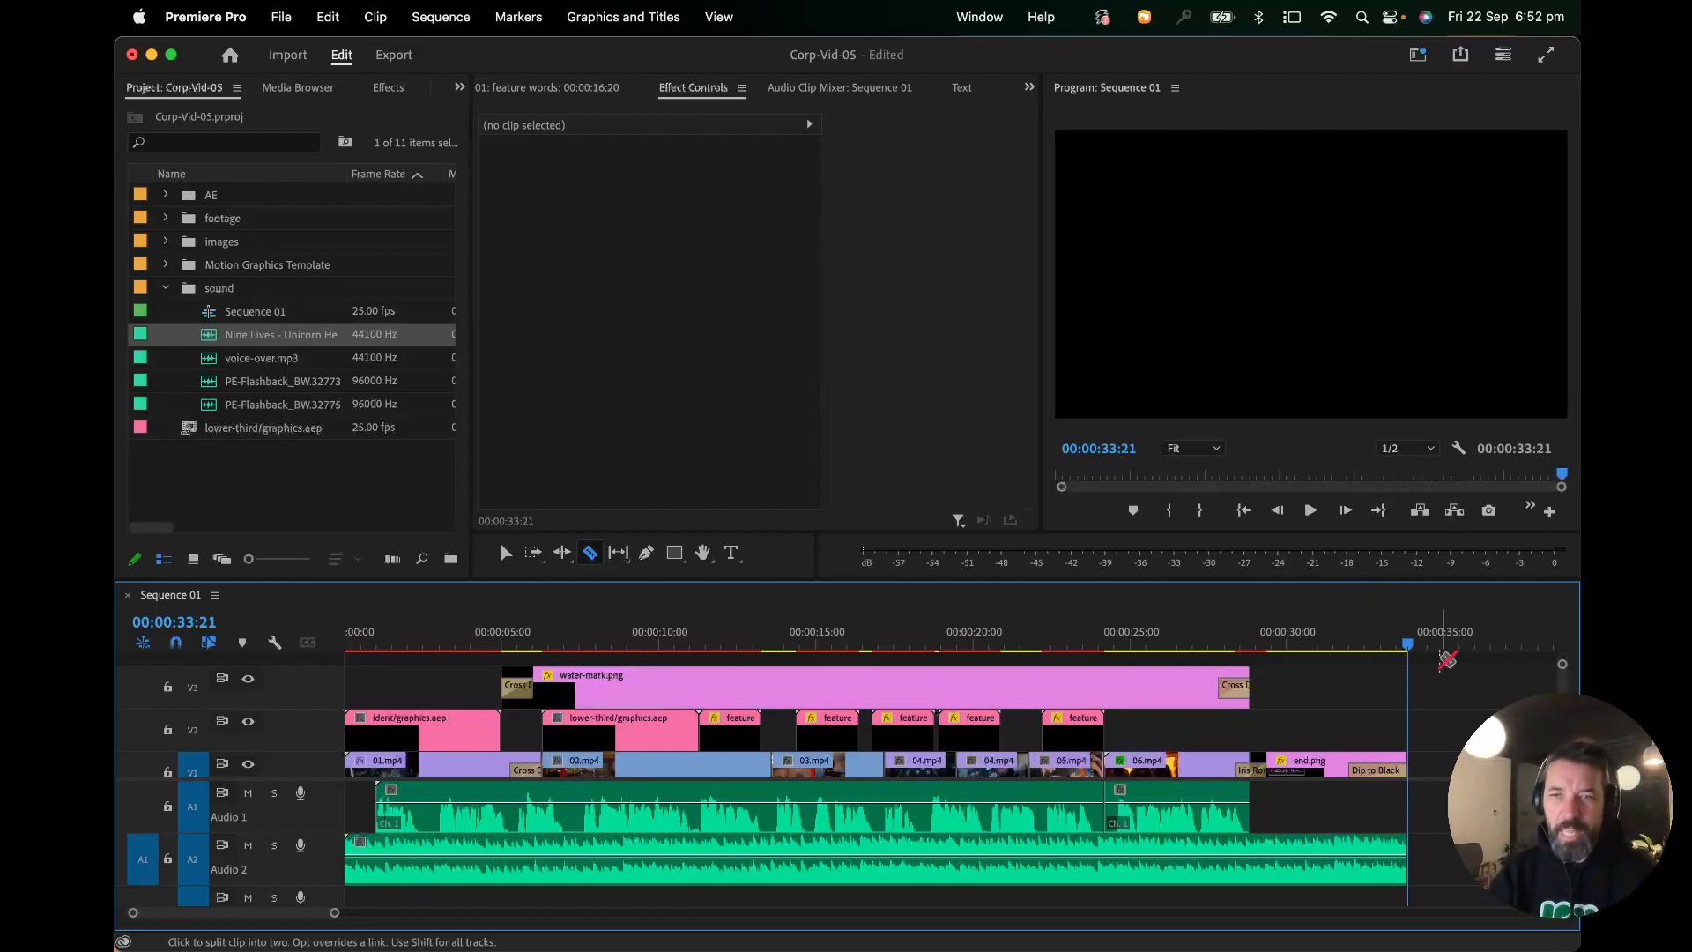
left_click(504, 553)
Step: Play a short stretch from 00:00:01:24, then increase the audio track heights and enlarge the timeline area
left_click(407, 645)
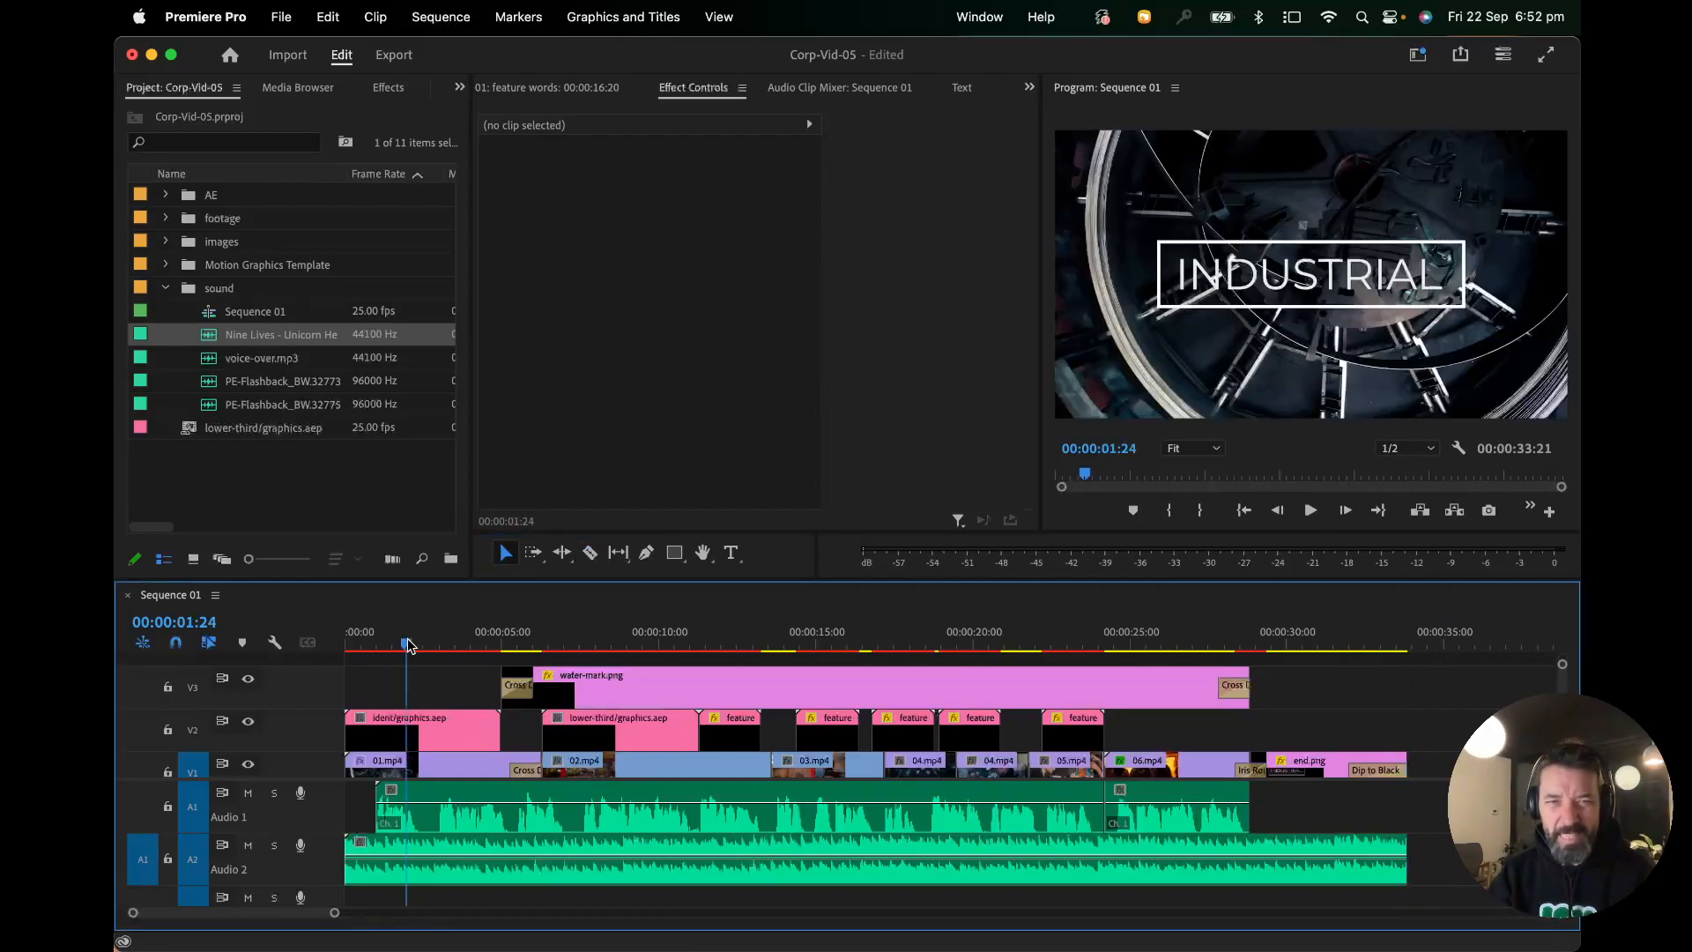
key("space")
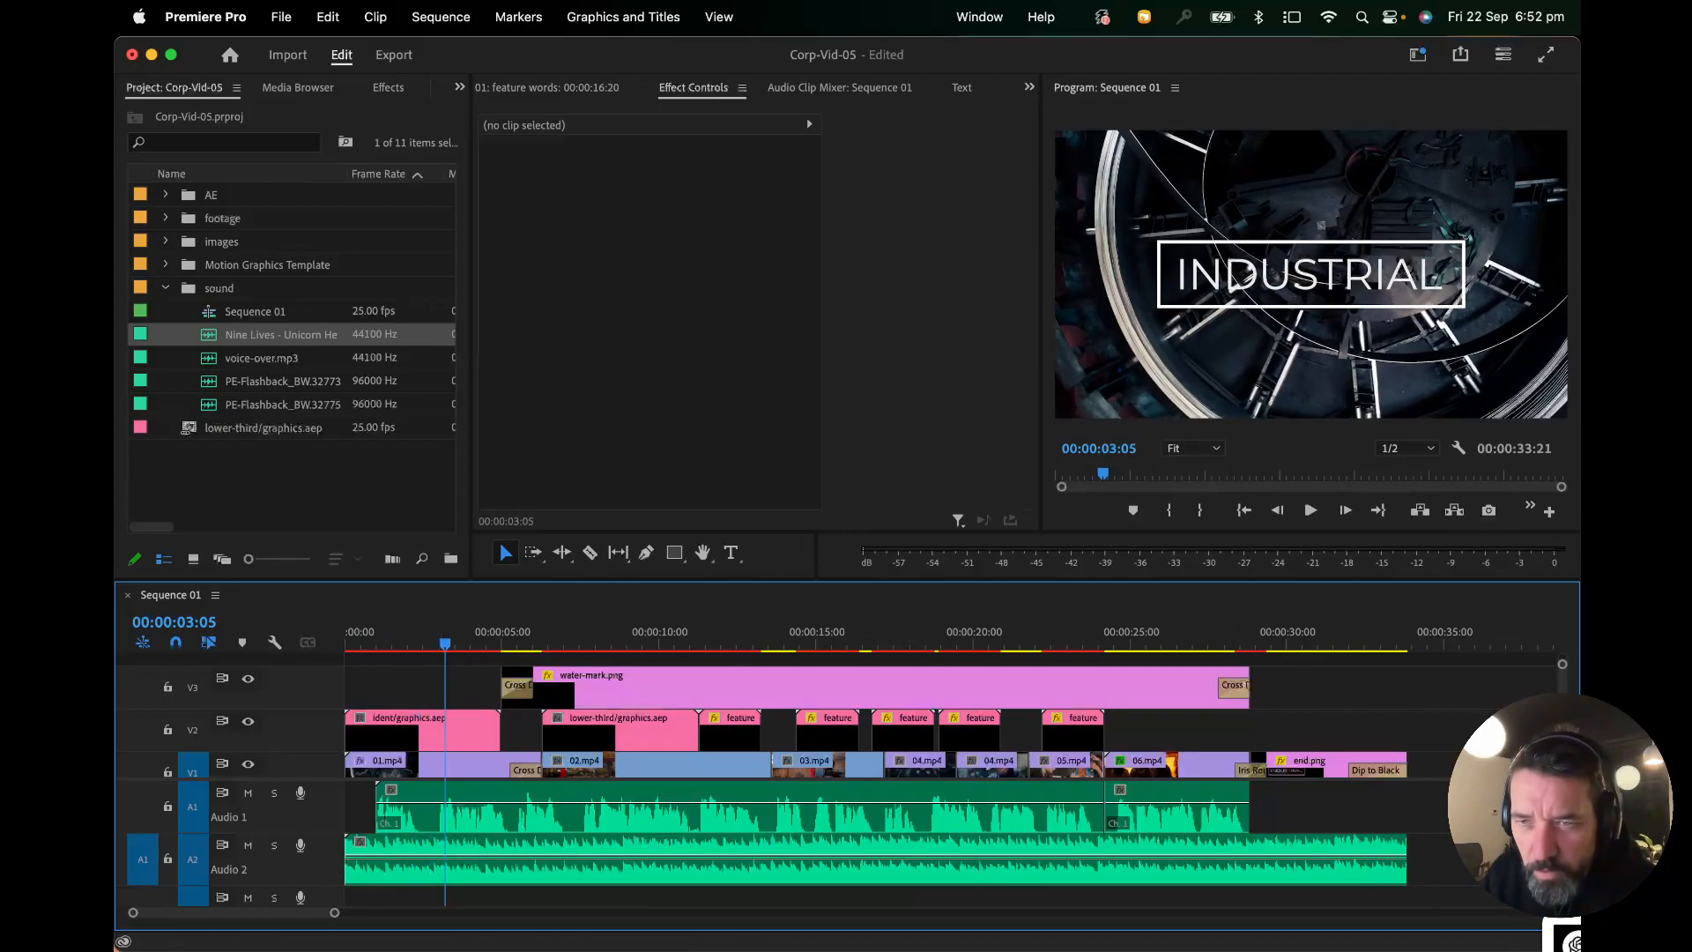
key("alt+equal")
key("alt+equal")
key("alt+equal")
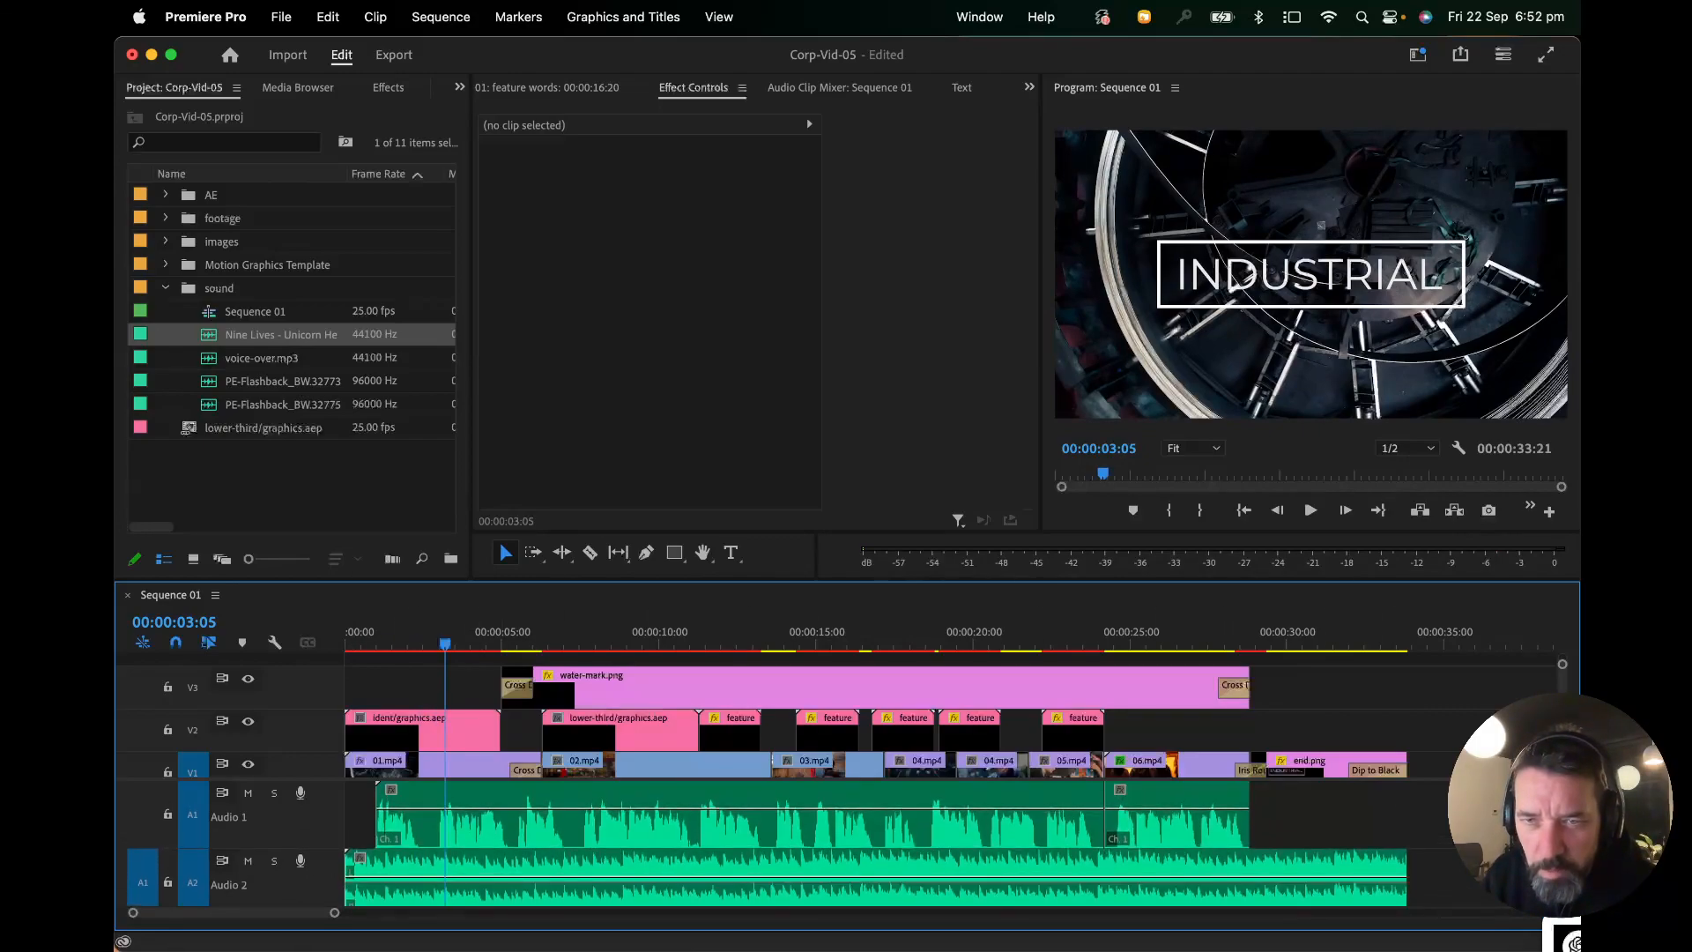
left_click_drag(1143, 577, 1141, 461)
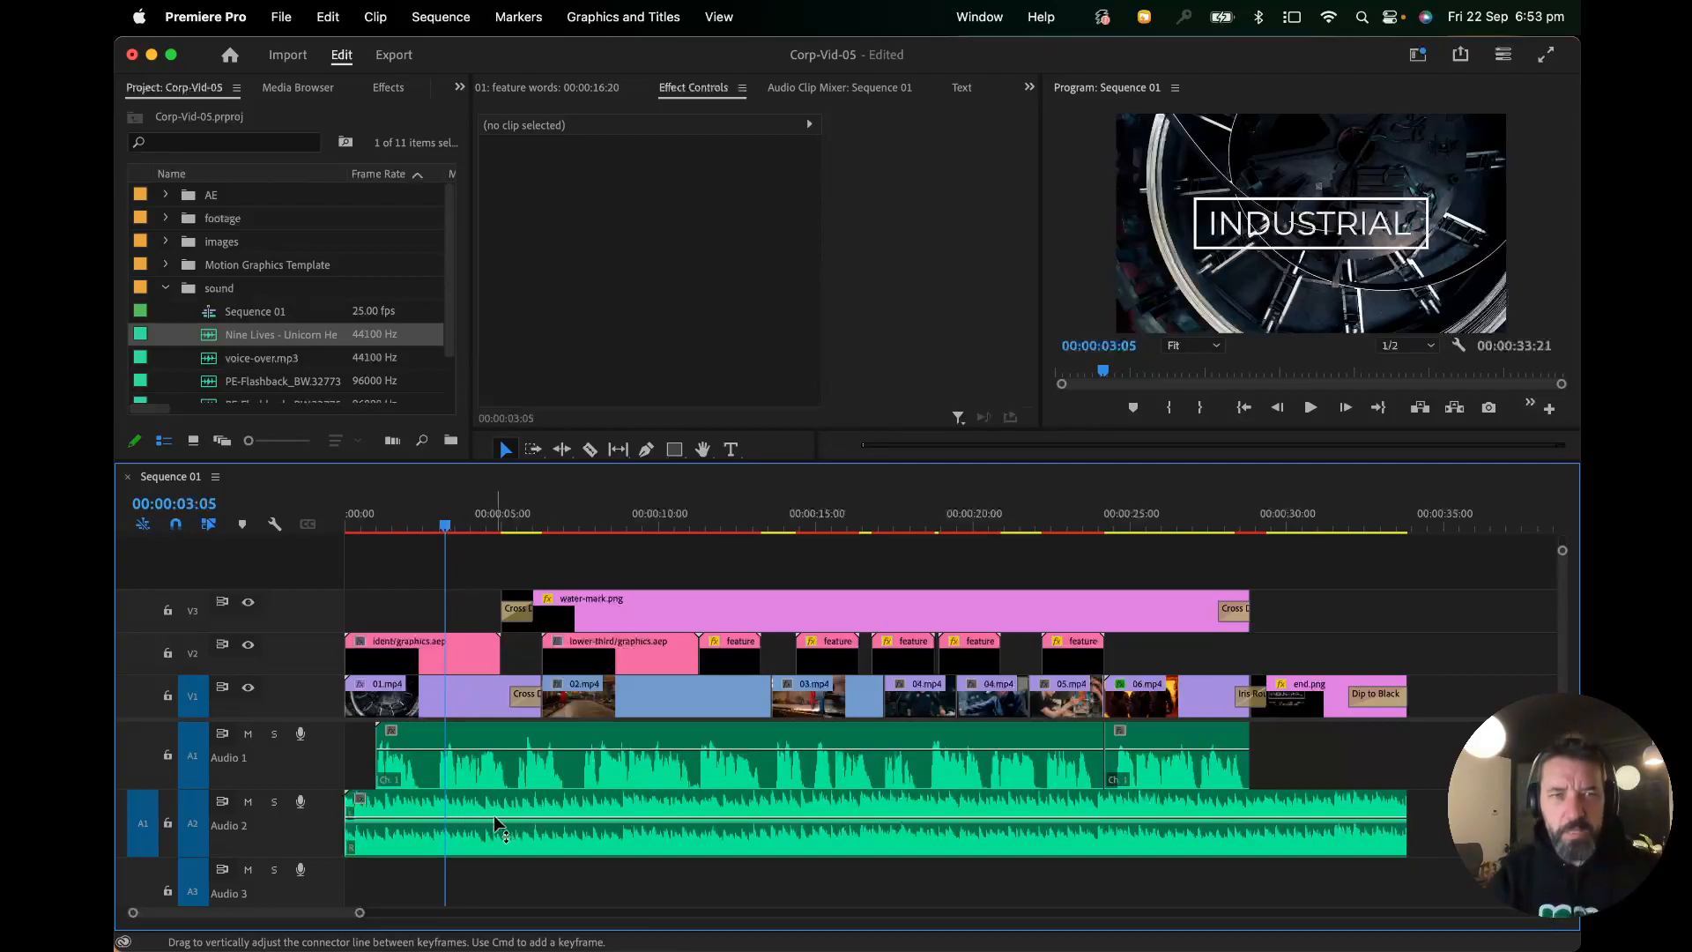
Step: Lower the Nine Lives music clip's volume to about -19.8 dB, checking the balance with the voice-over by playback
mouse_move(494, 816)
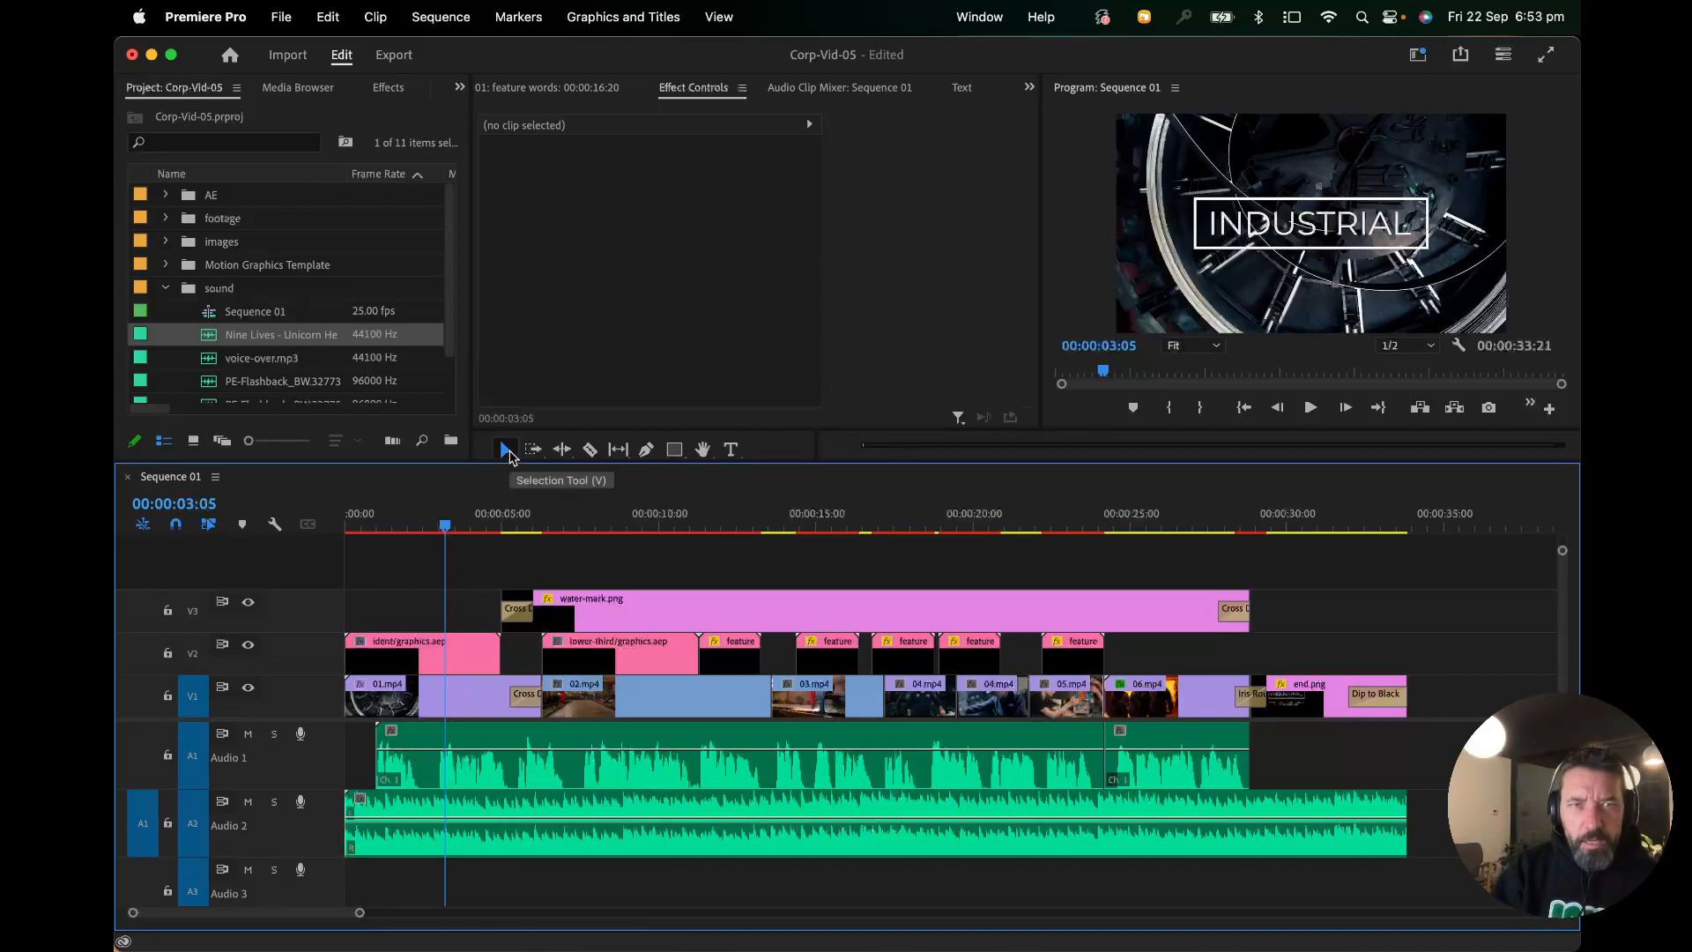
mouse_move(487, 816)
left_mouse_down()
mouse_move(486, 799)
mouse_move(483, 839)
left_mouse_up()
key("space")
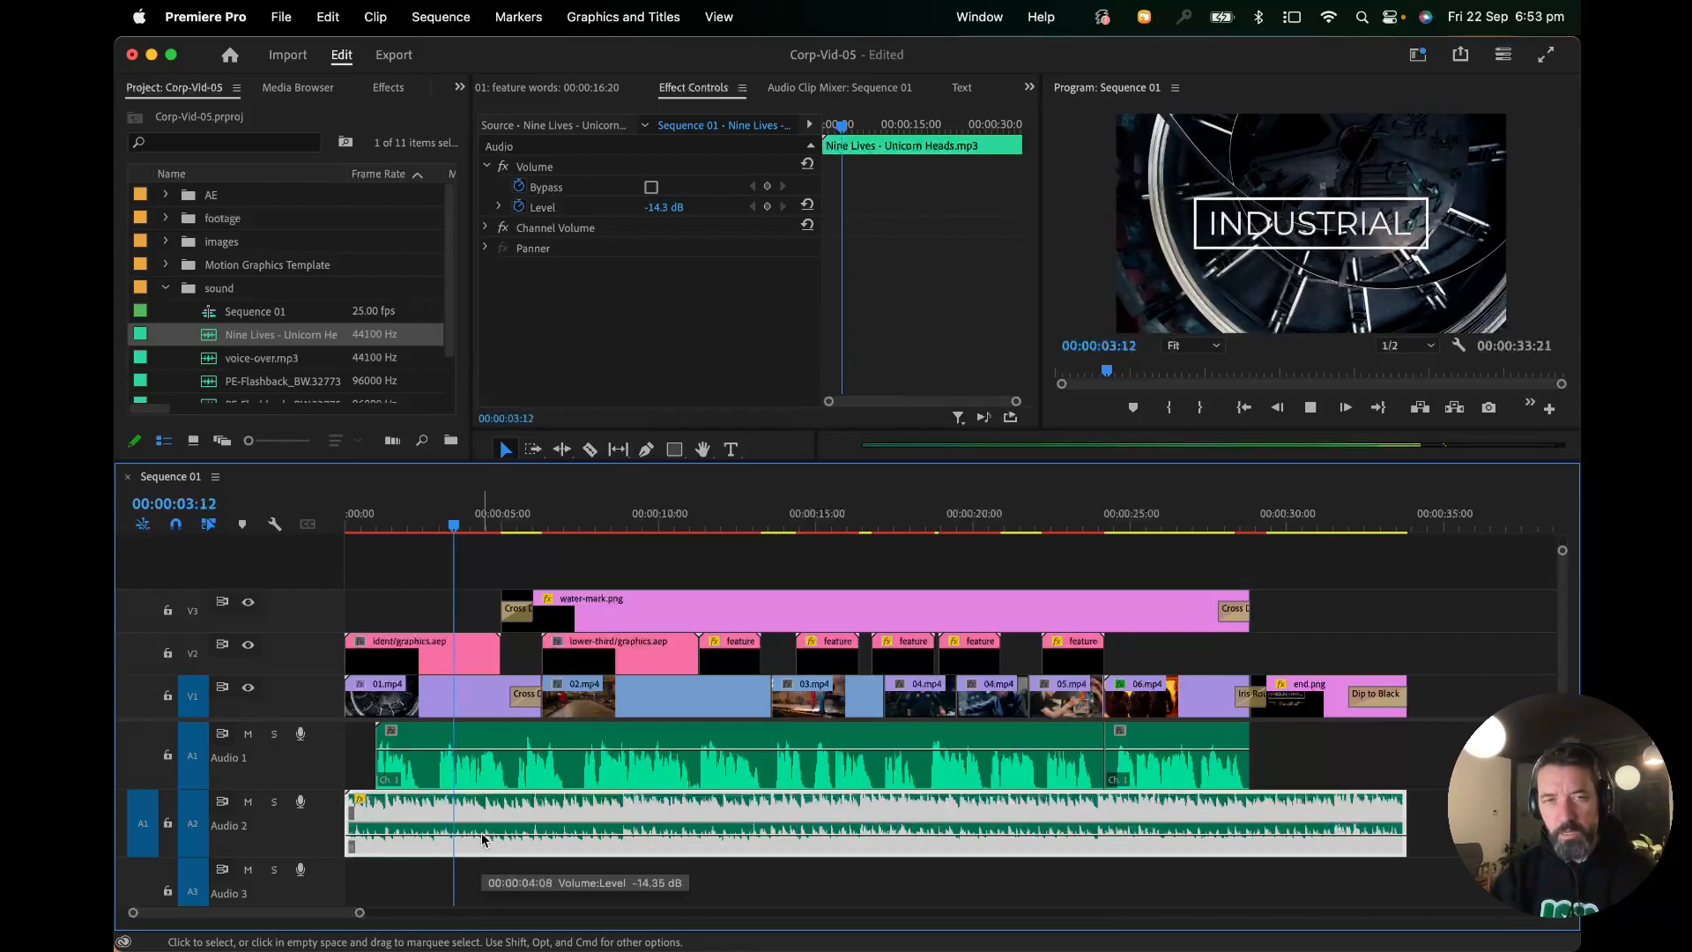
left_click_drag(483, 840, 483, 843)
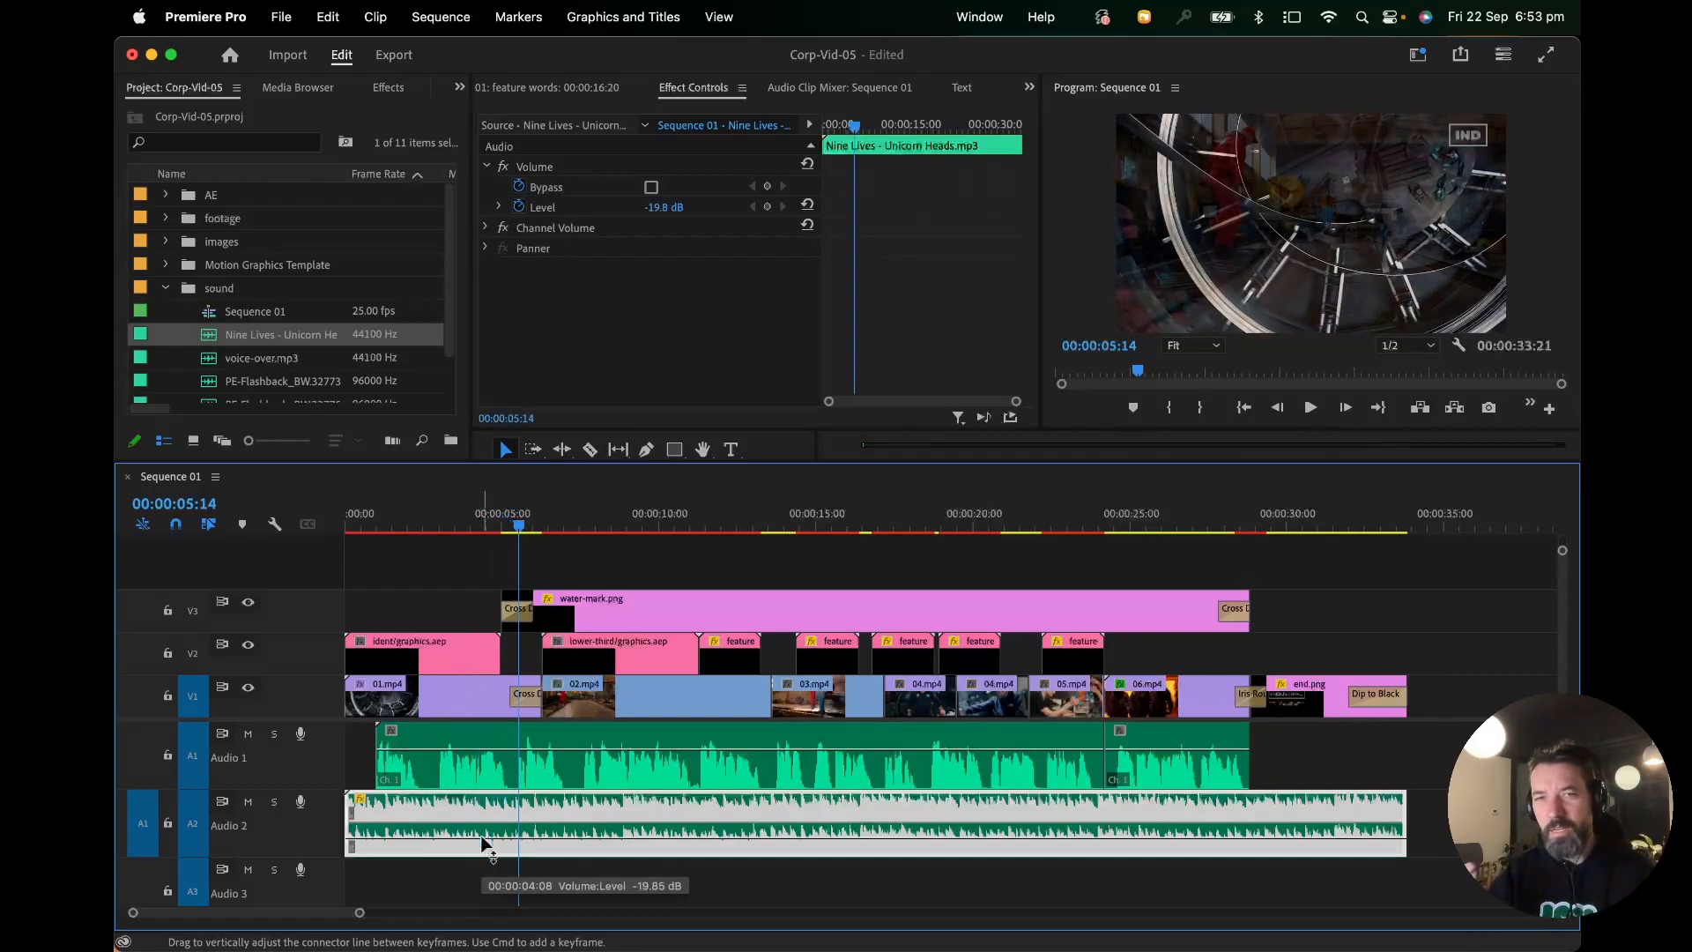
key("space")
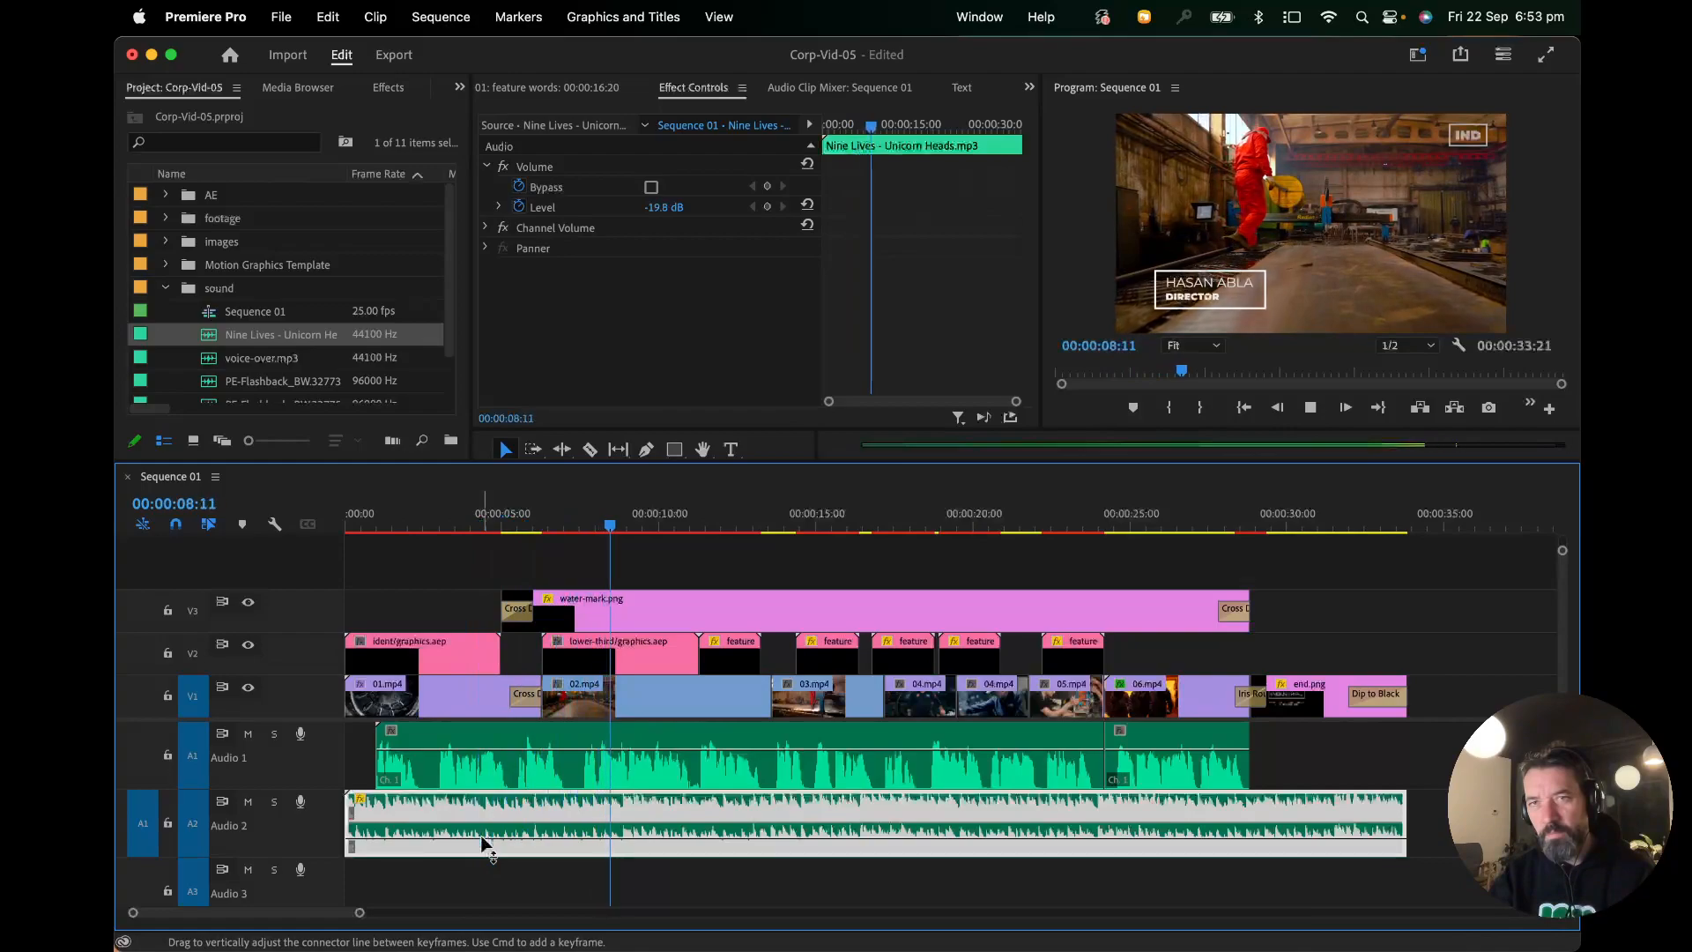
key("space")
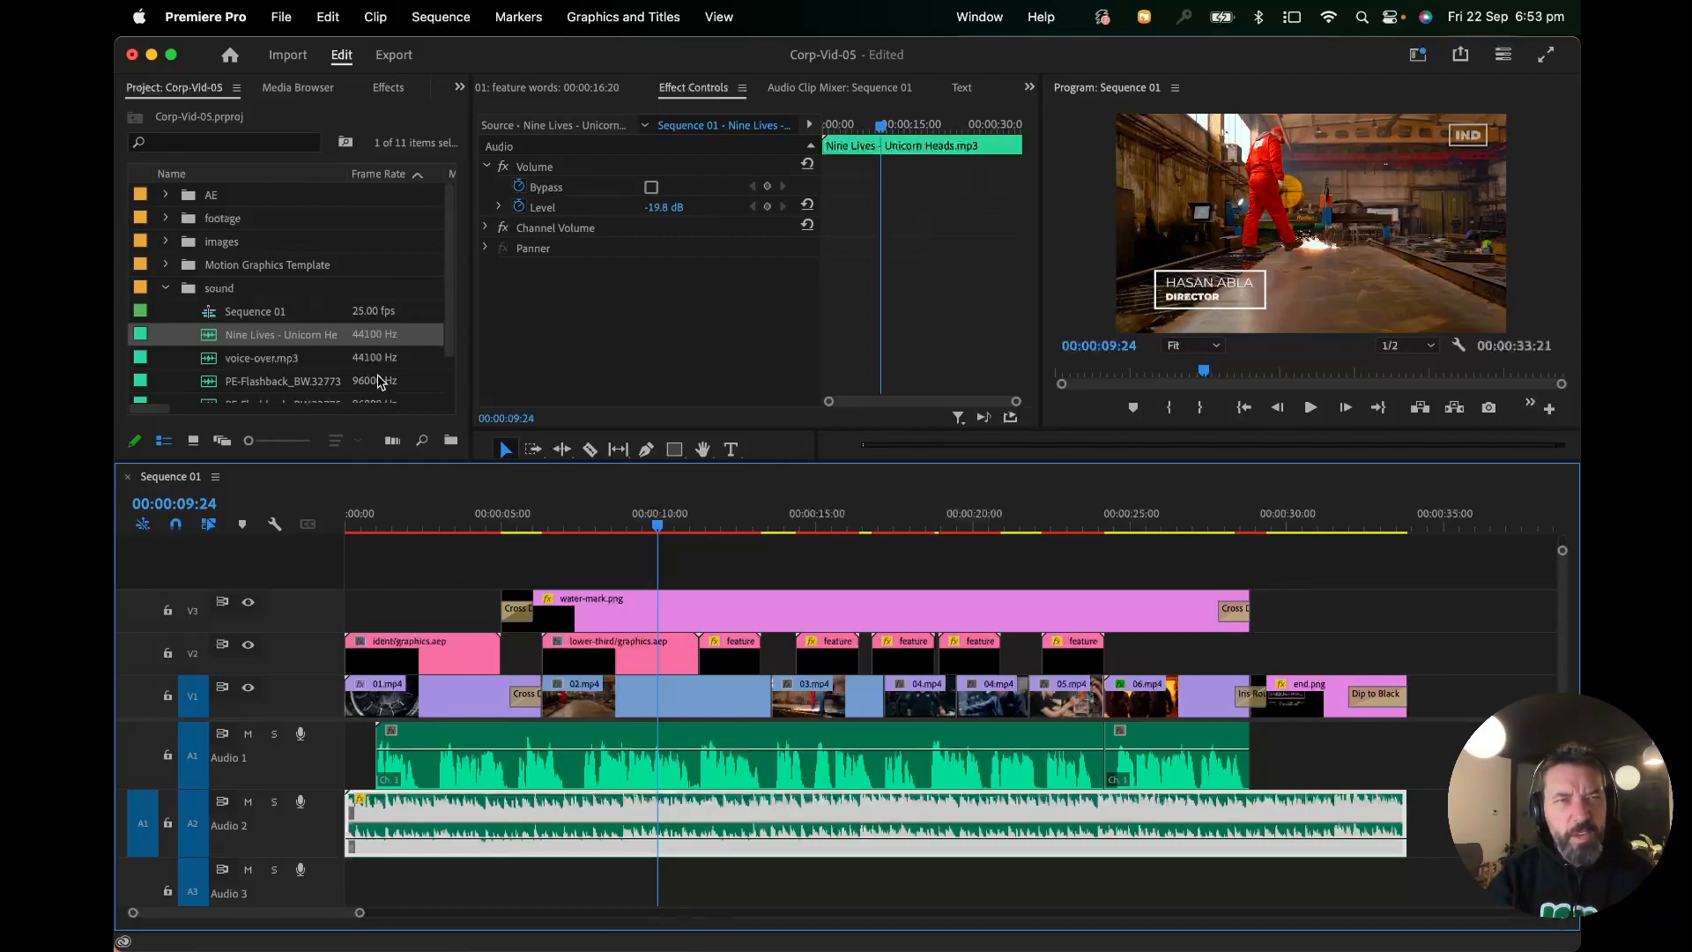
Step: Add the PE-Flashback 32773 and 32775 sound effects as separate clips on the Audio 3 track
scroll(381, 380, "down", 2)
left_click_drag(267, 339, 476, 886)
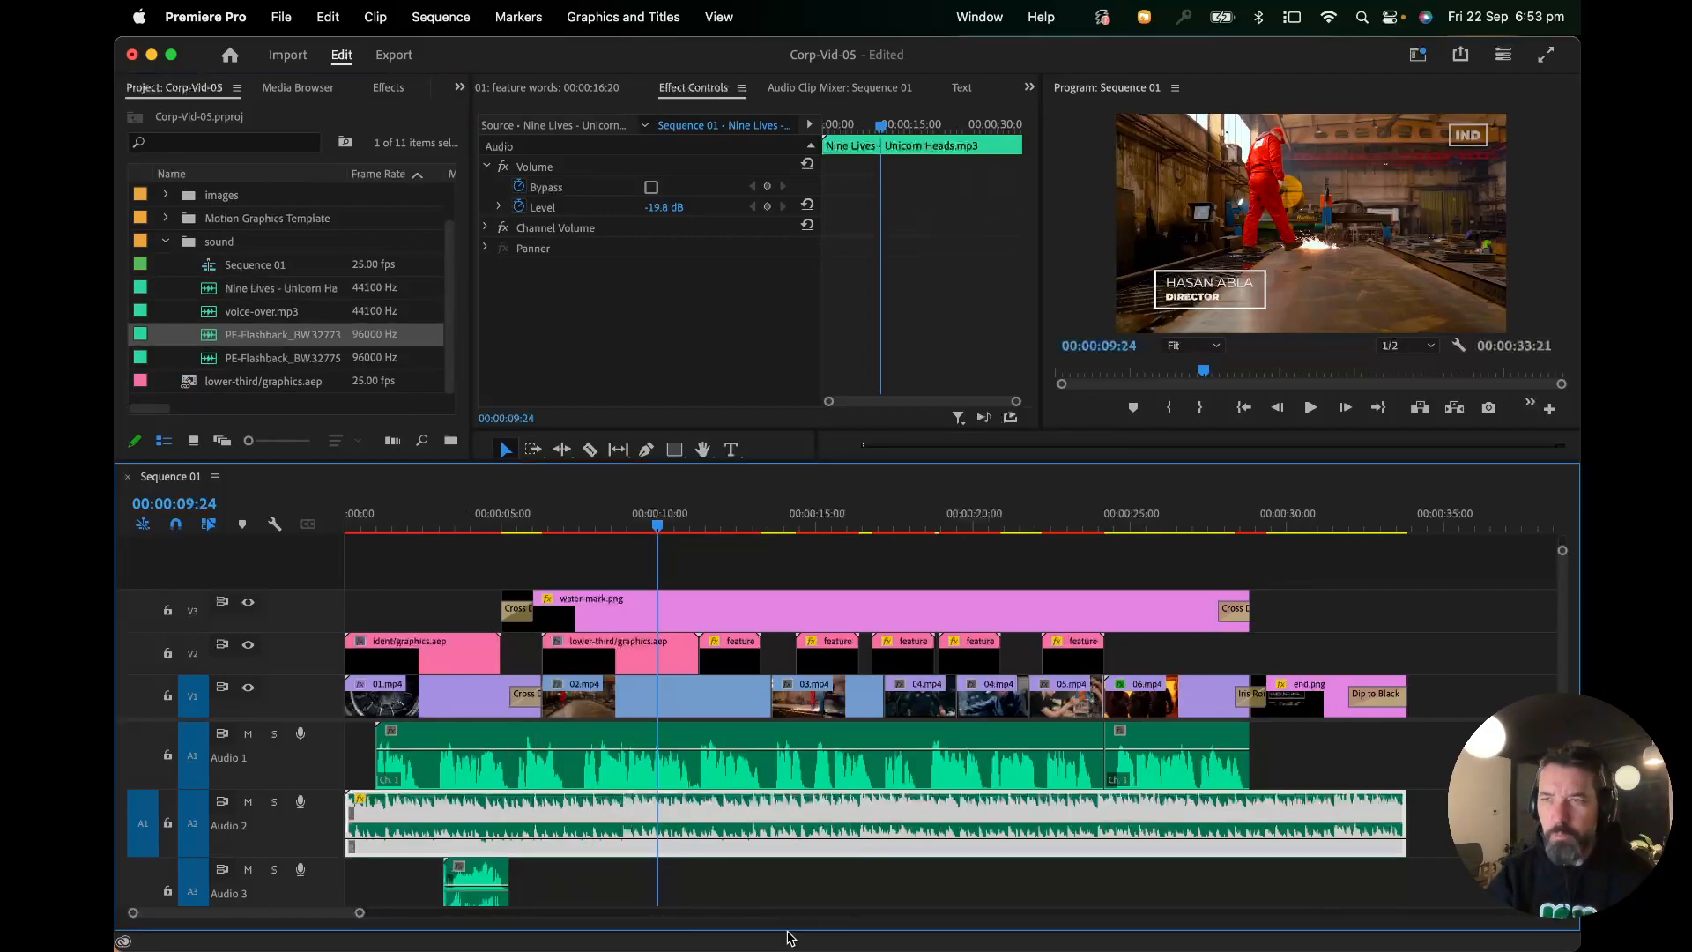
left_click_drag(251, 355, 539, 881)
scroll(539, 881, "down", 2)
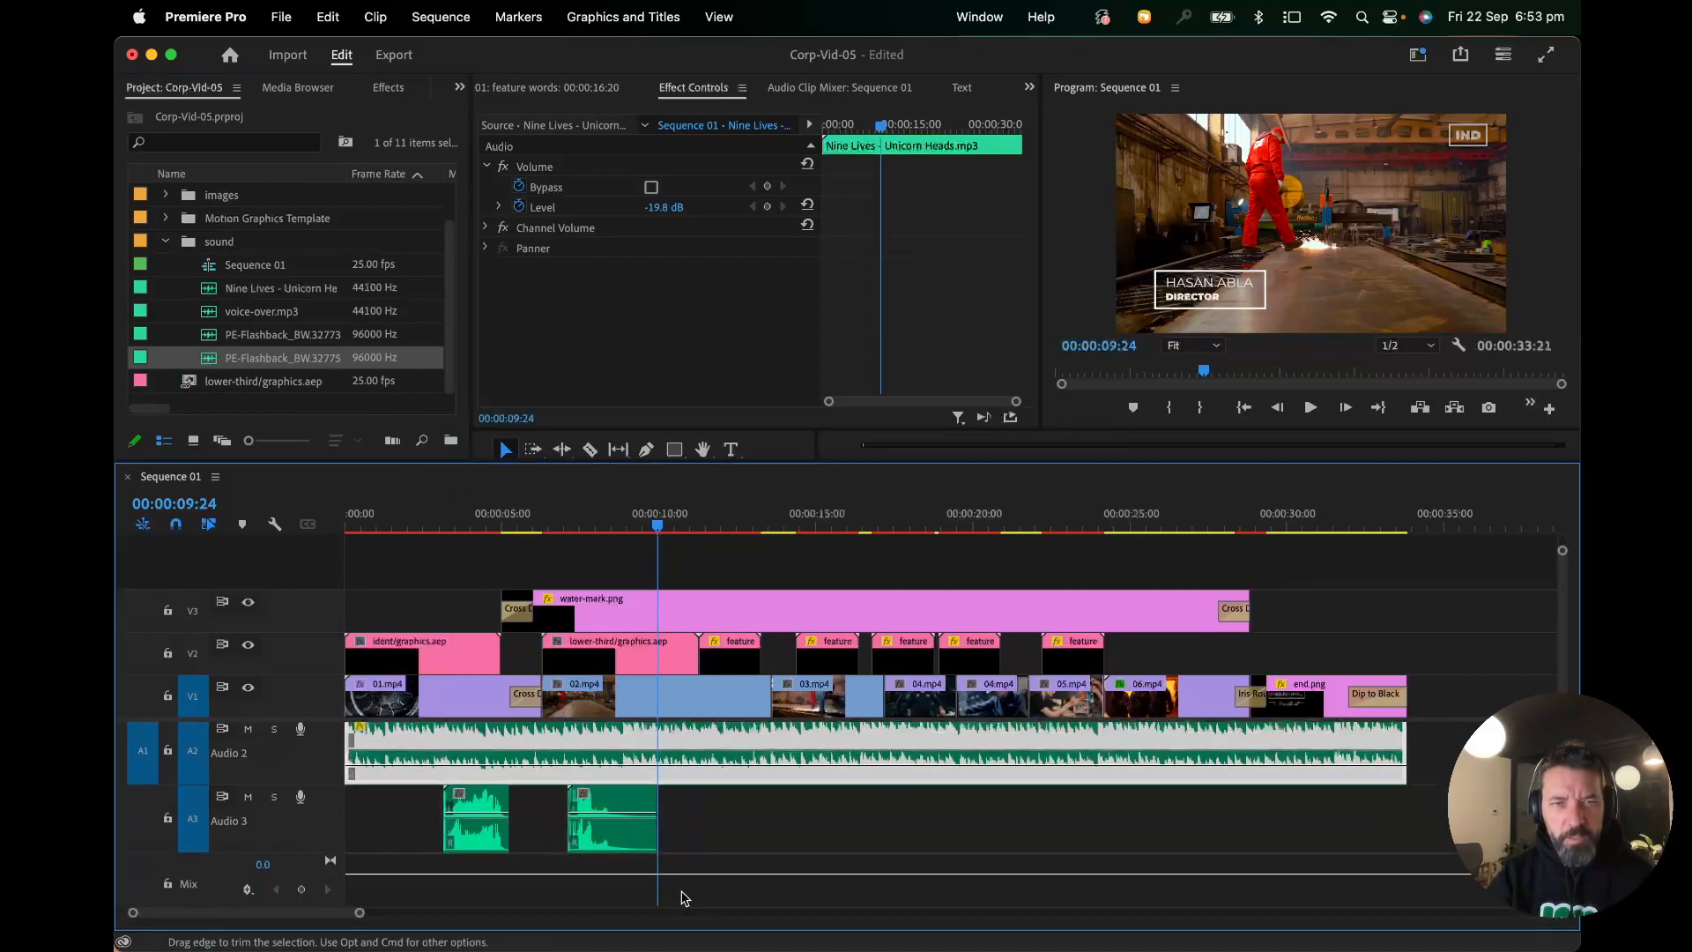
scroll(436, 804, "right", 3)
scroll(446, 802, "left", 3)
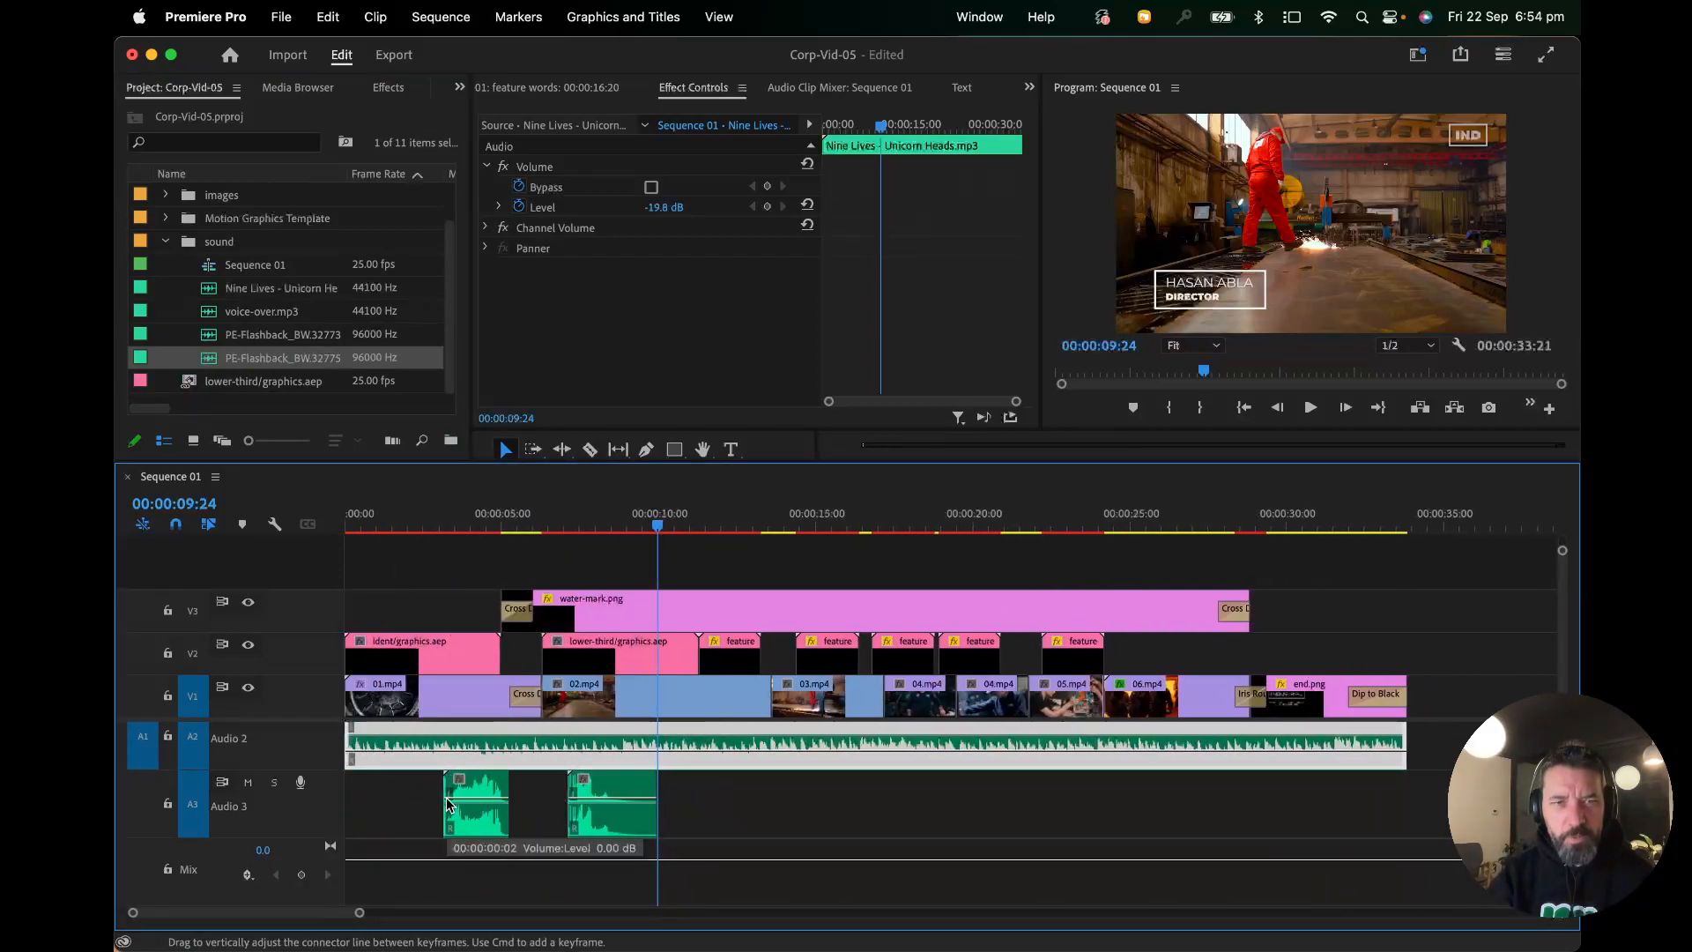
scroll(446, 799, "up", 2)
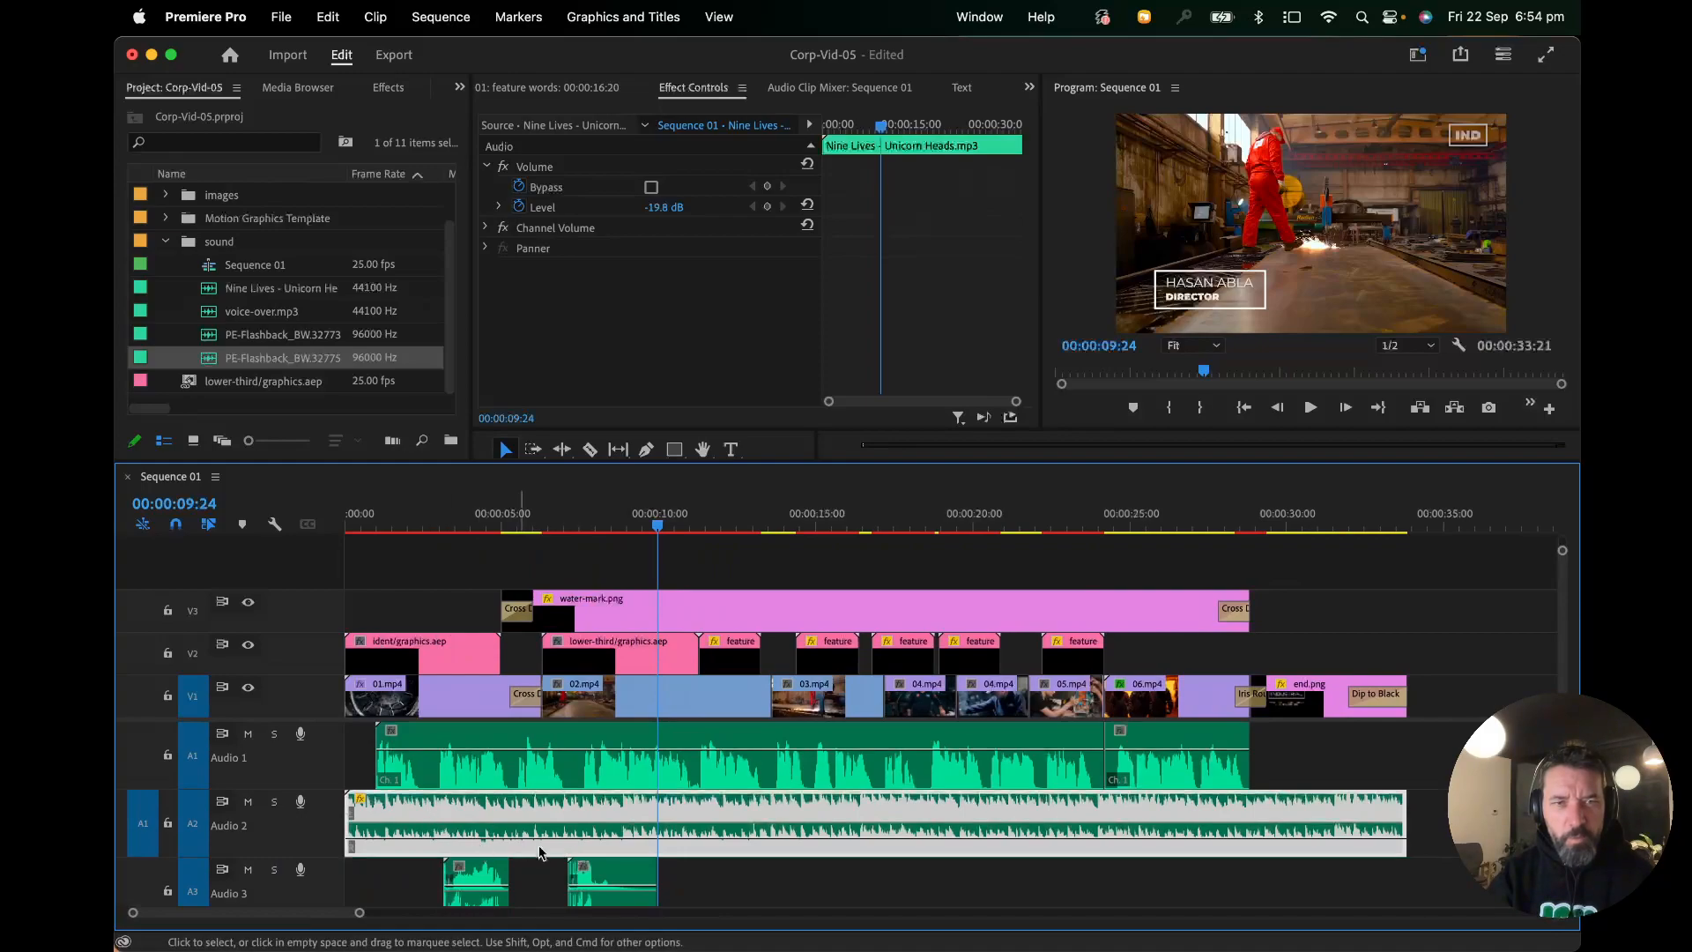
Step: Rearrange the effects on Audio 3, placing 32775 at about 00:00:01:00 and 32773 at 00:00:05:00
left_click_drag(485, 875, 394, 868)
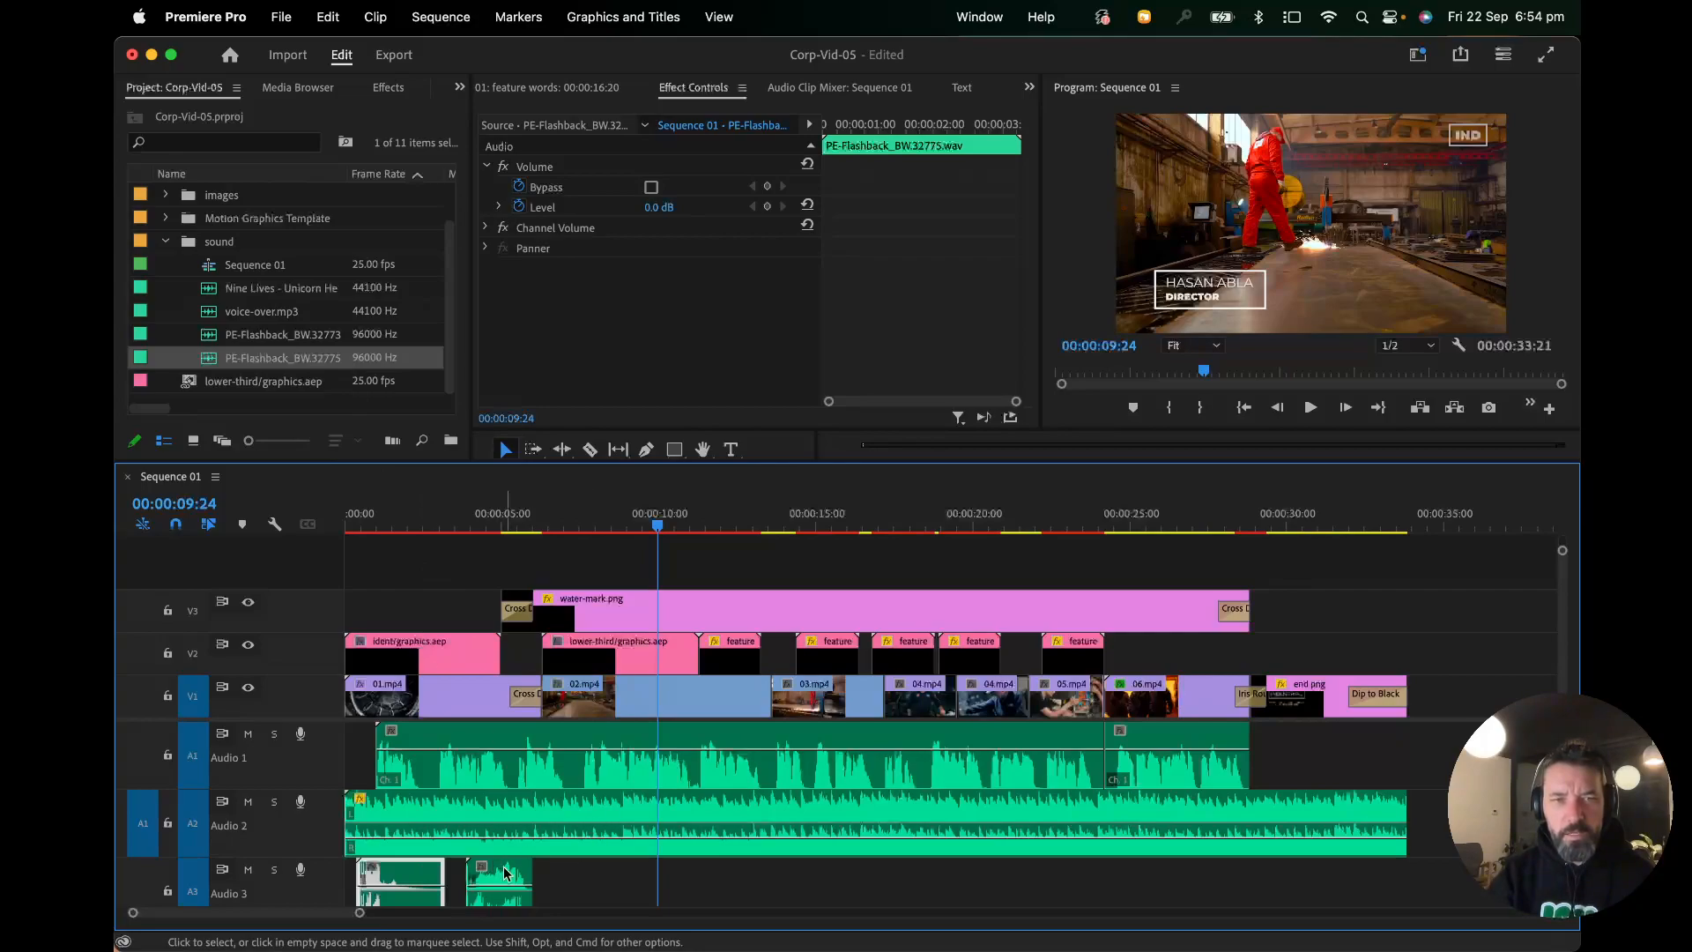
scroll(504, 875, "right", 1)
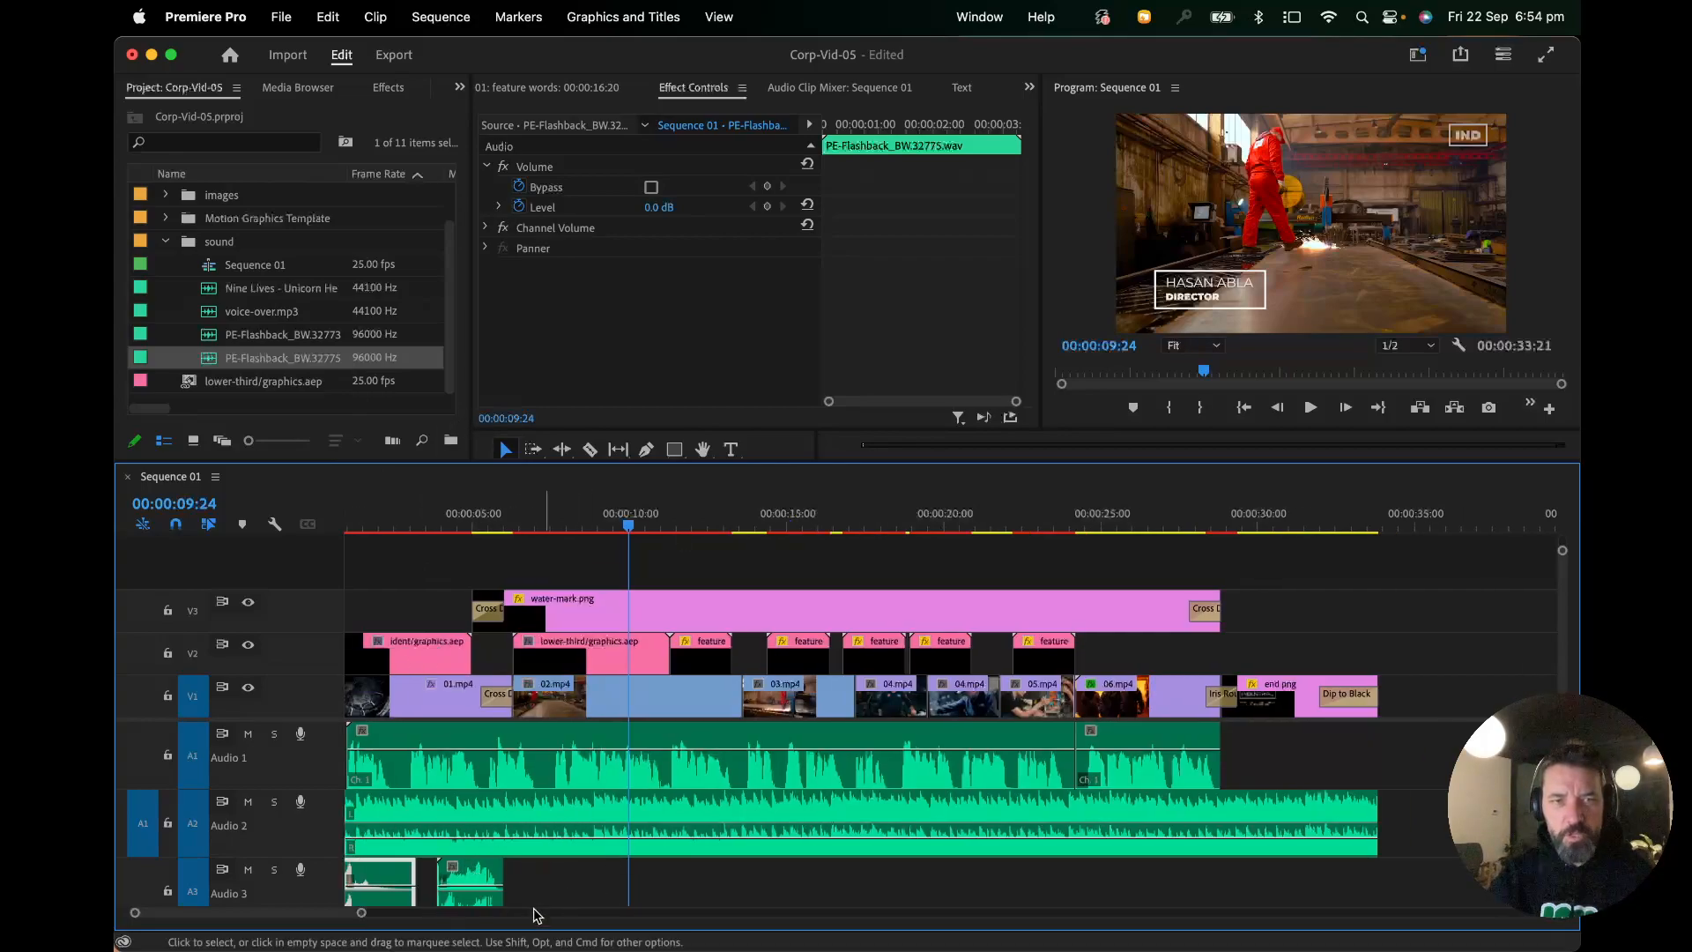
left_click_drag(484, 887, 508, 872)
key("super+z")
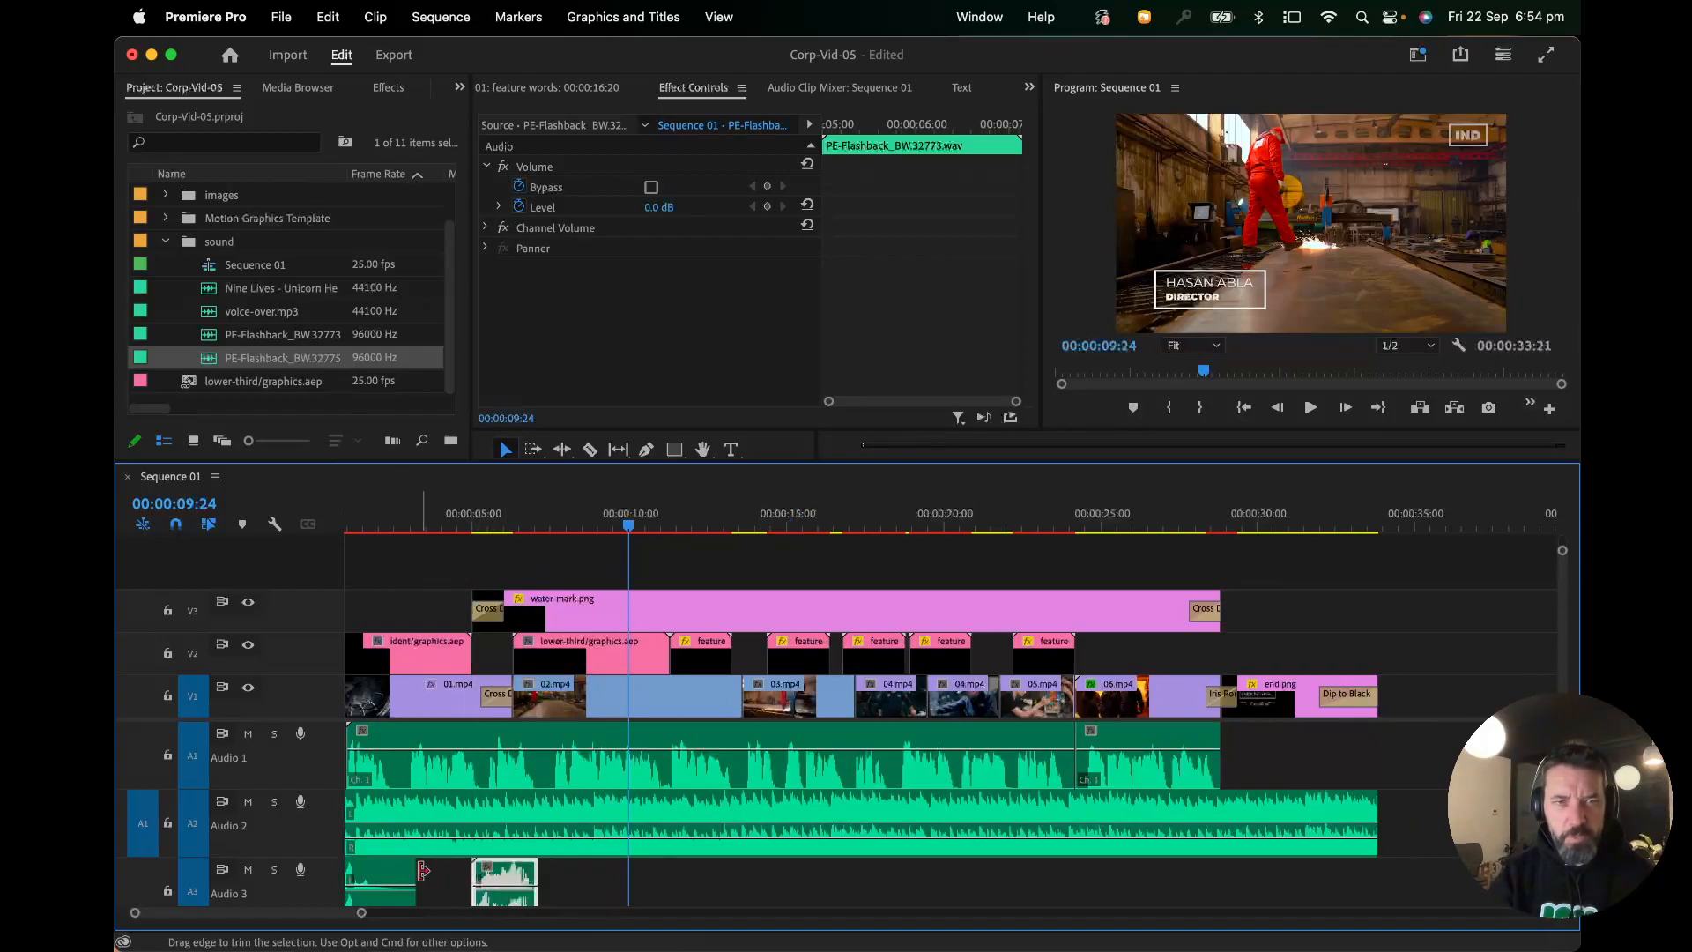
left_click_drag(396, 875, 322, 918)
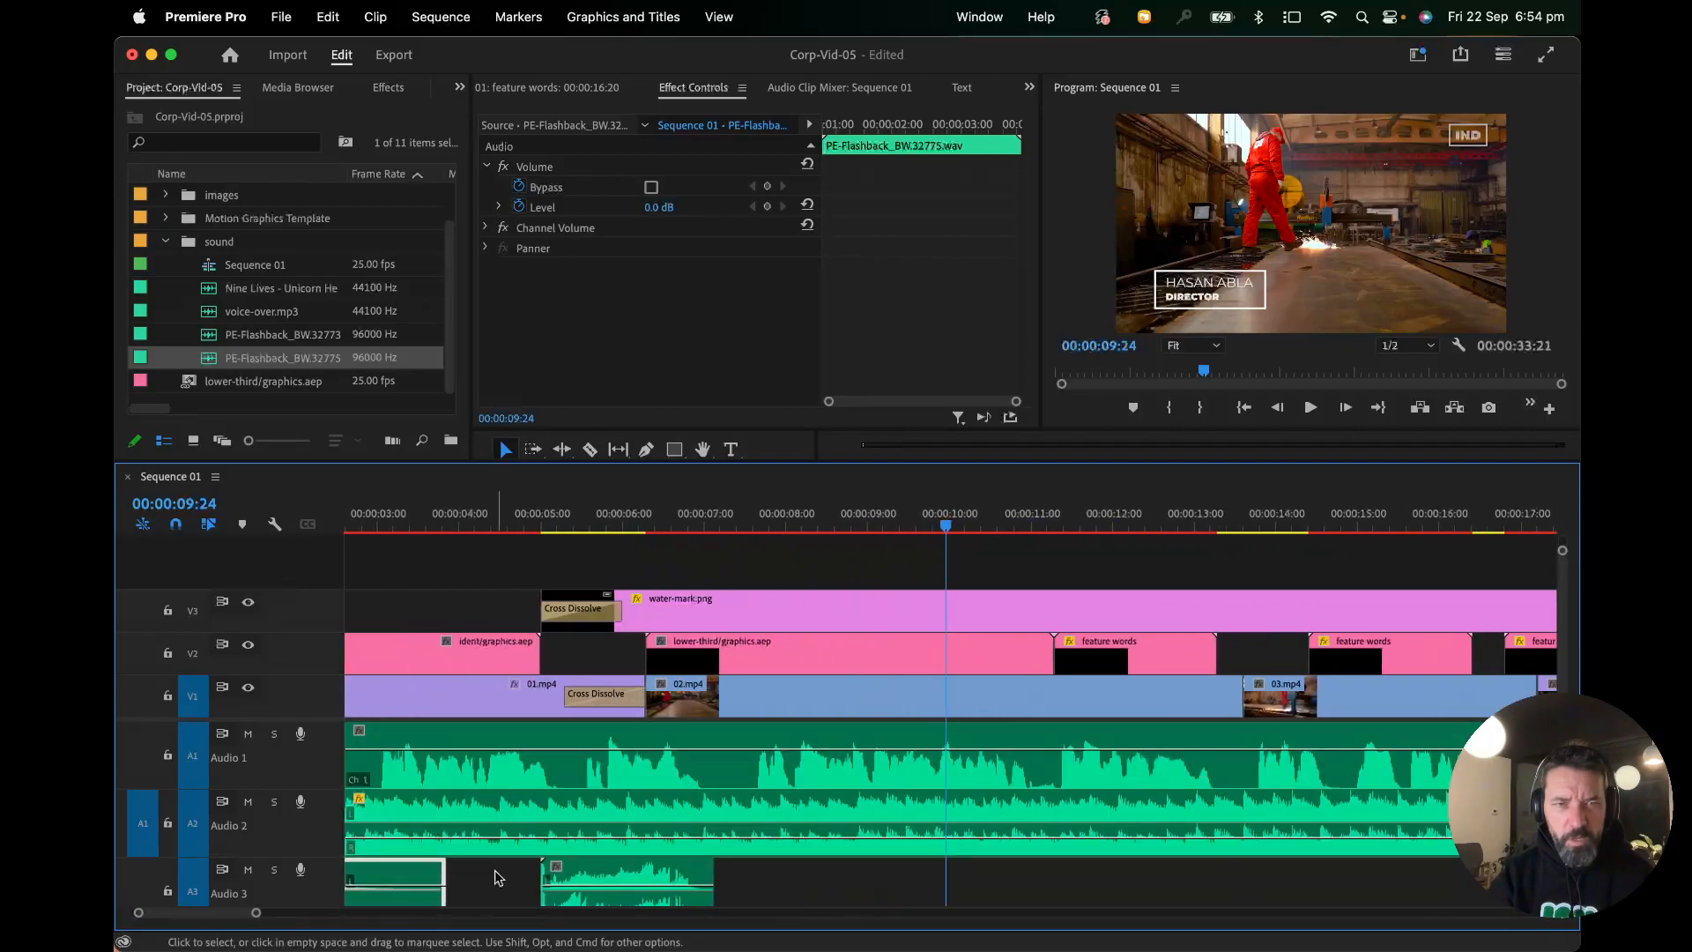
Step: Find the ident title's first appearance at 00:00:00:17 and move the 32775 effect to start there
scroll(497, 876, "up", 5)
scroll(494, 877, "down", 3)
scroll(495, 877, "up", 2)
left_click_drag(473, 528, 401, 526)
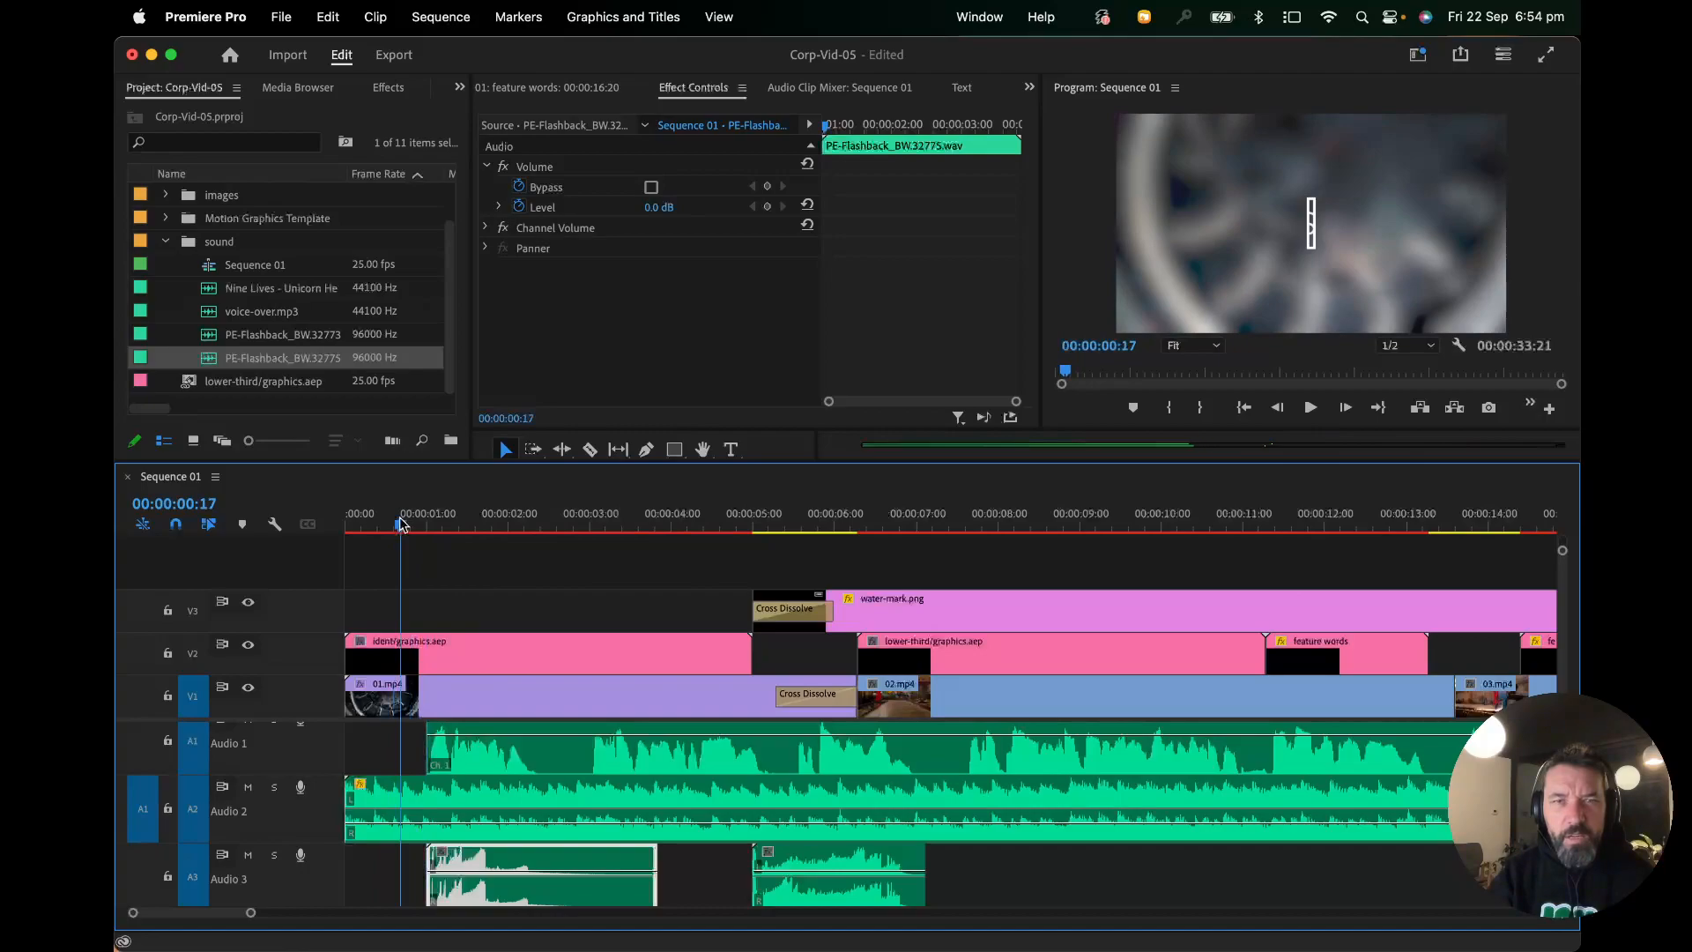
left_click_drag(490, 864, 464, 863)
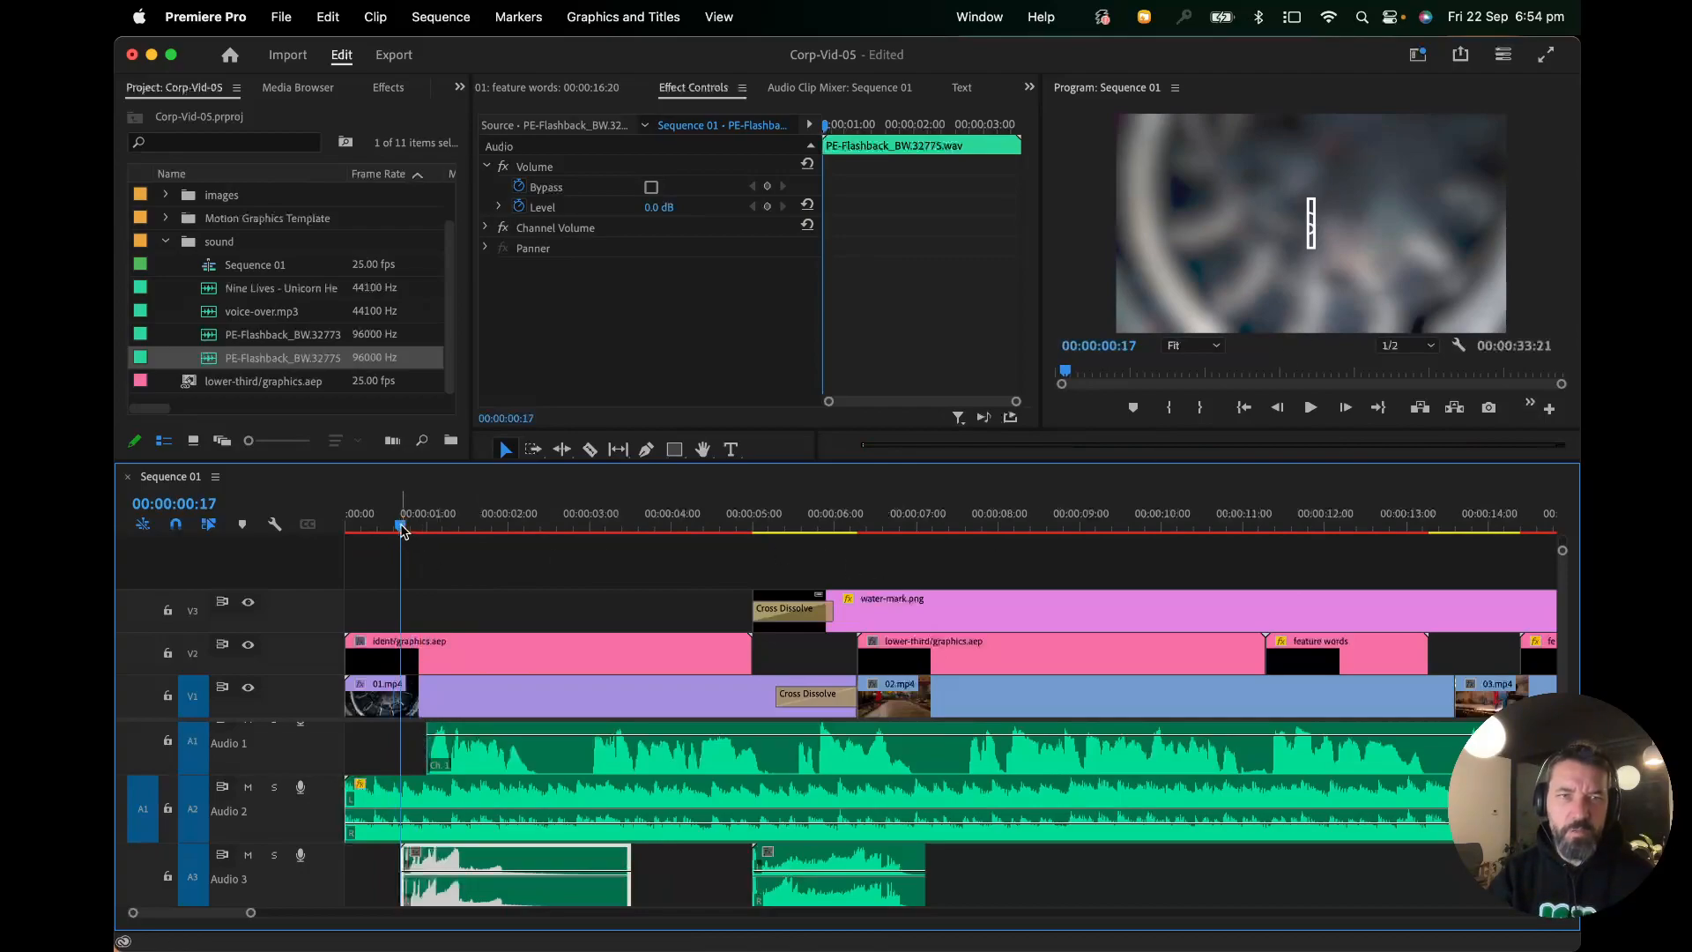
Step: Set the 32773 effect's volume to -14.3 dB and 32775's to -16.9 dB, then play the opening from the start
left_click(344, 527)
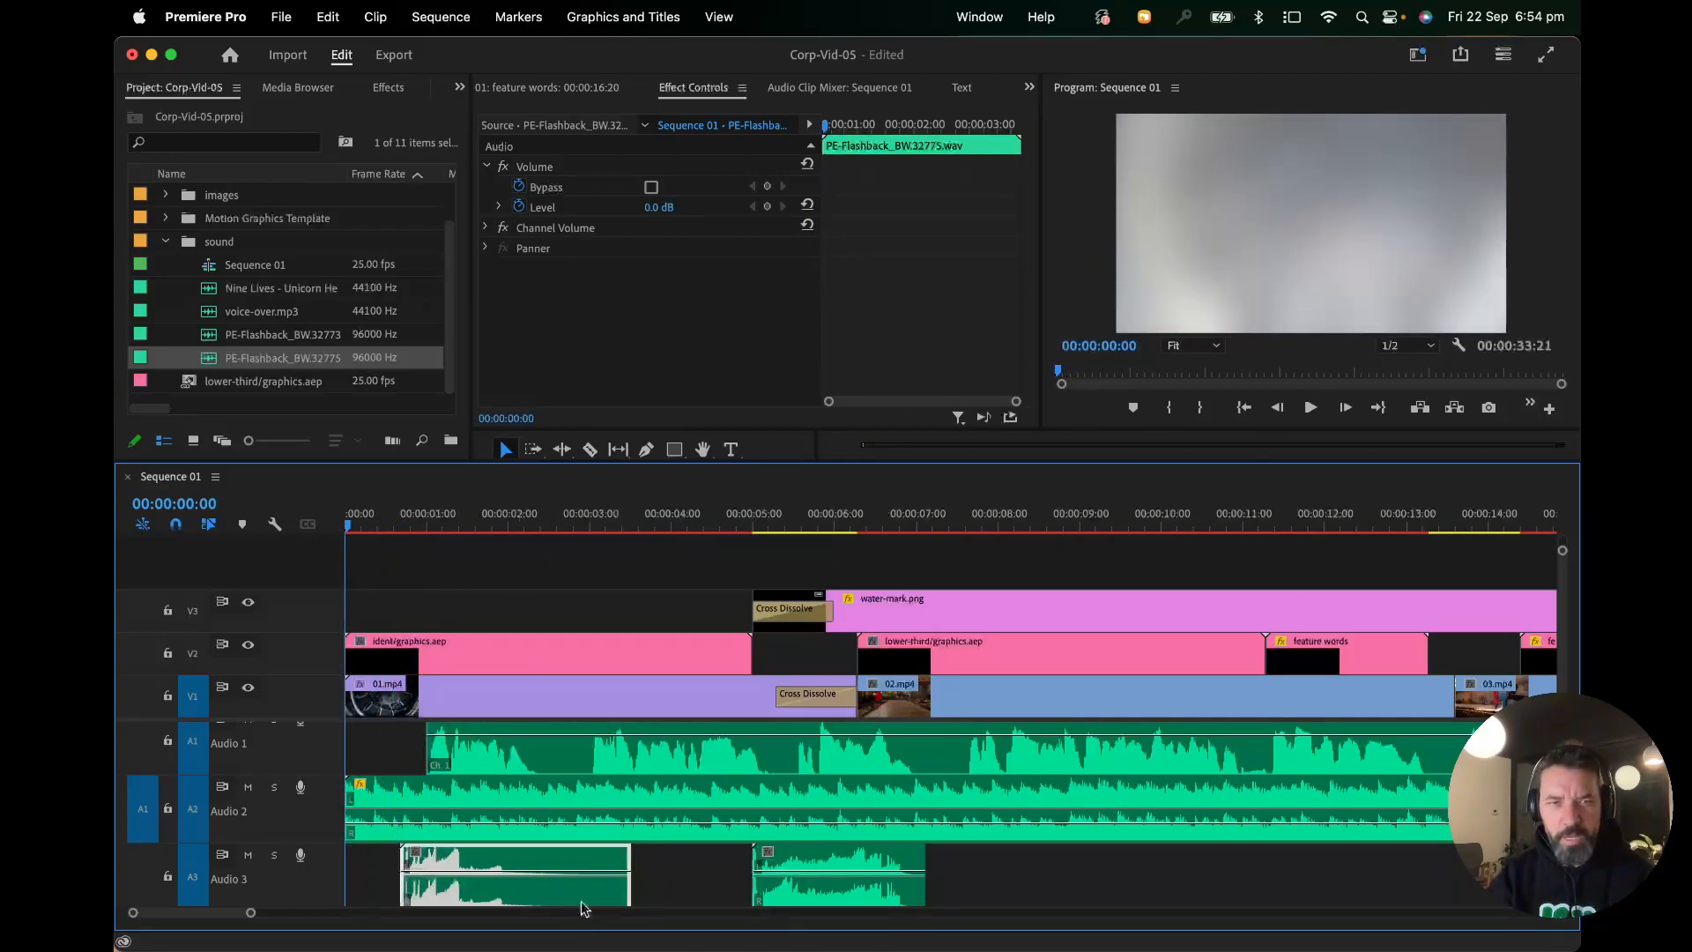
left_click_drag(893, 872, 893, 889)
left_click_drag(614, 883, 615, 889)
key("space")
mouse_move(836, 950)
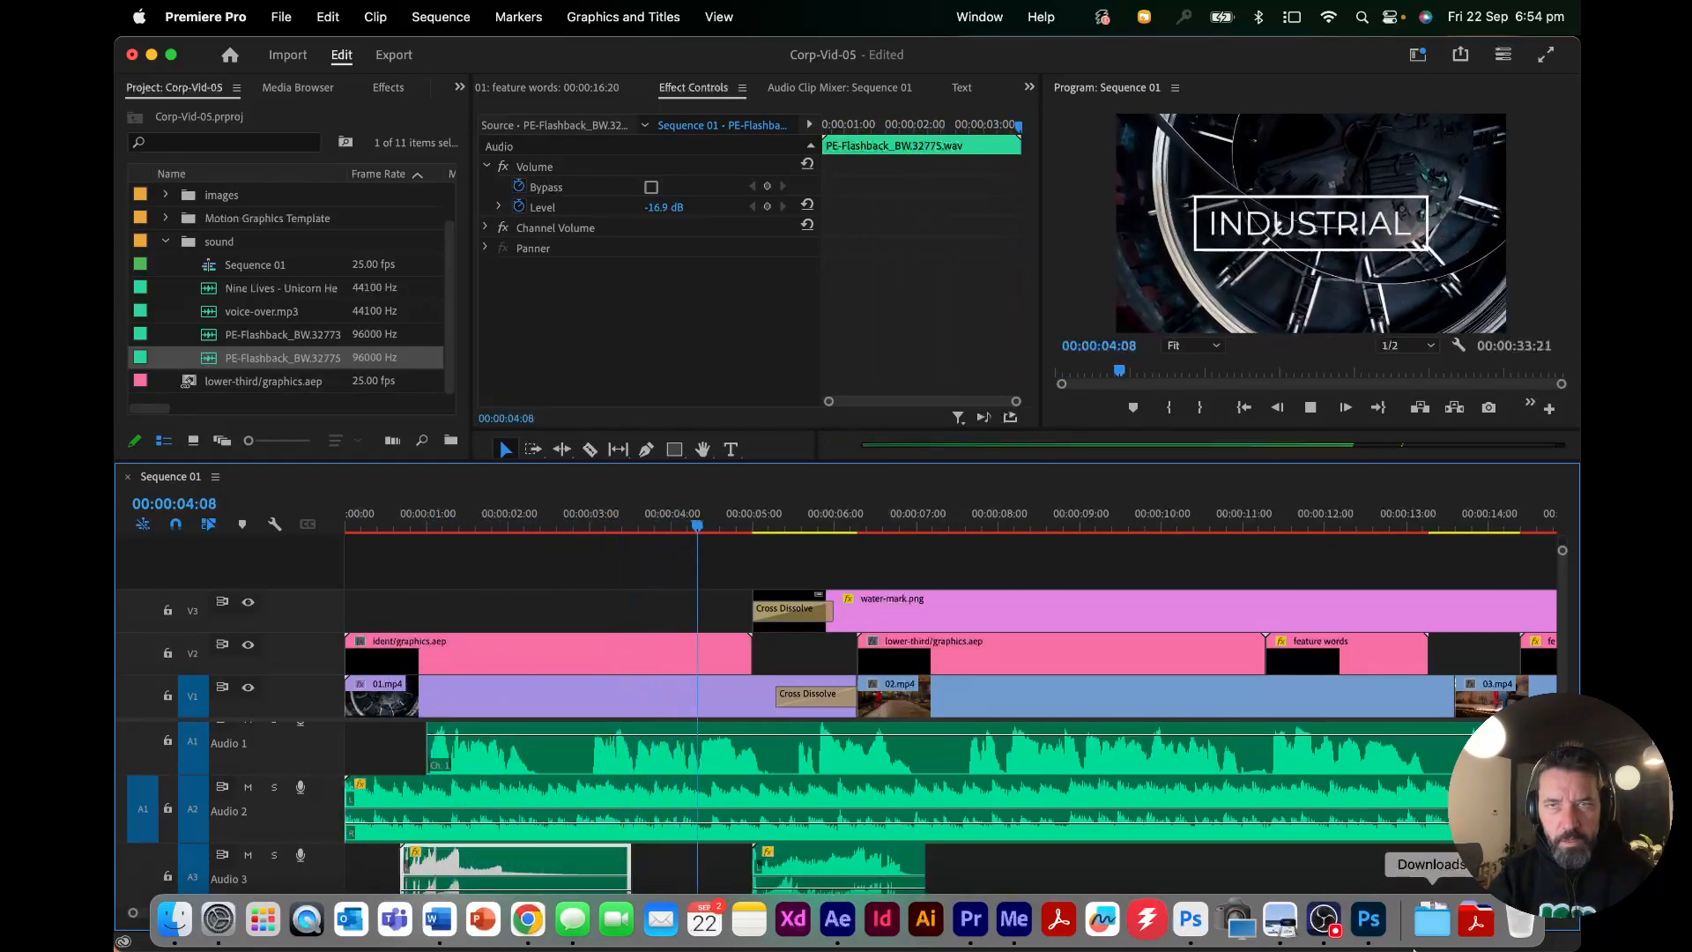
key("space")
Step: Trim the end of the 32775 effect to just before 00:00:03:00 and move 32773 to start just before 00:00:04:00, checking by playback
left_click_drag(629, 873, 565, 871)
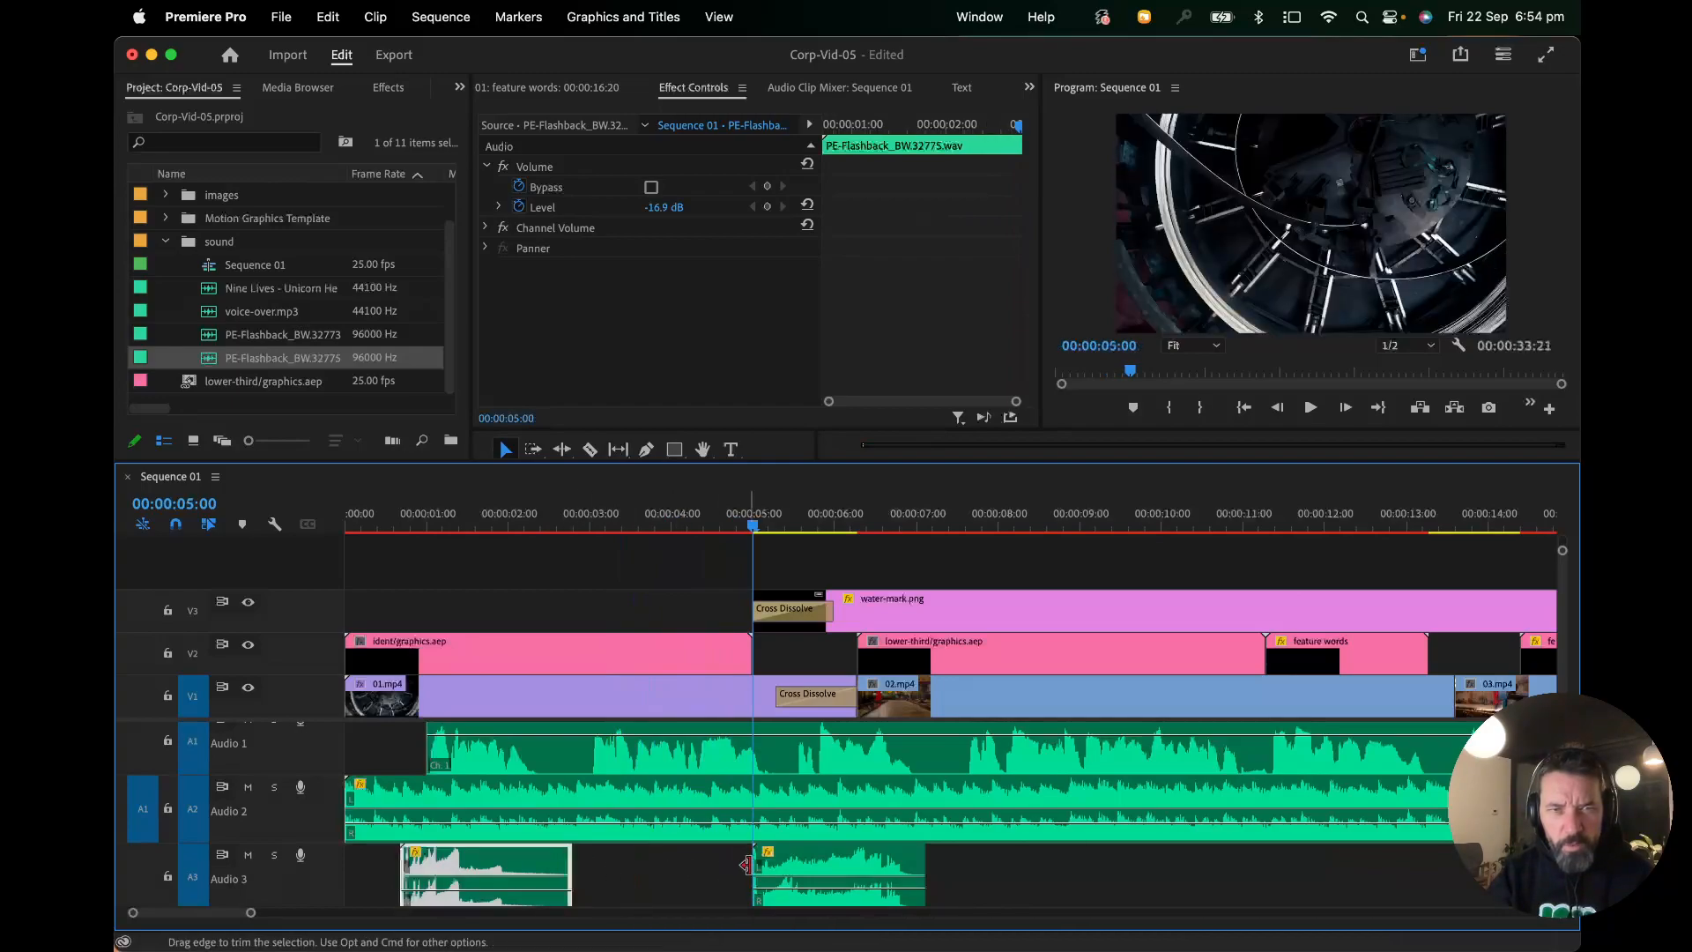
left_click_drag(815, 869, 664, 871)
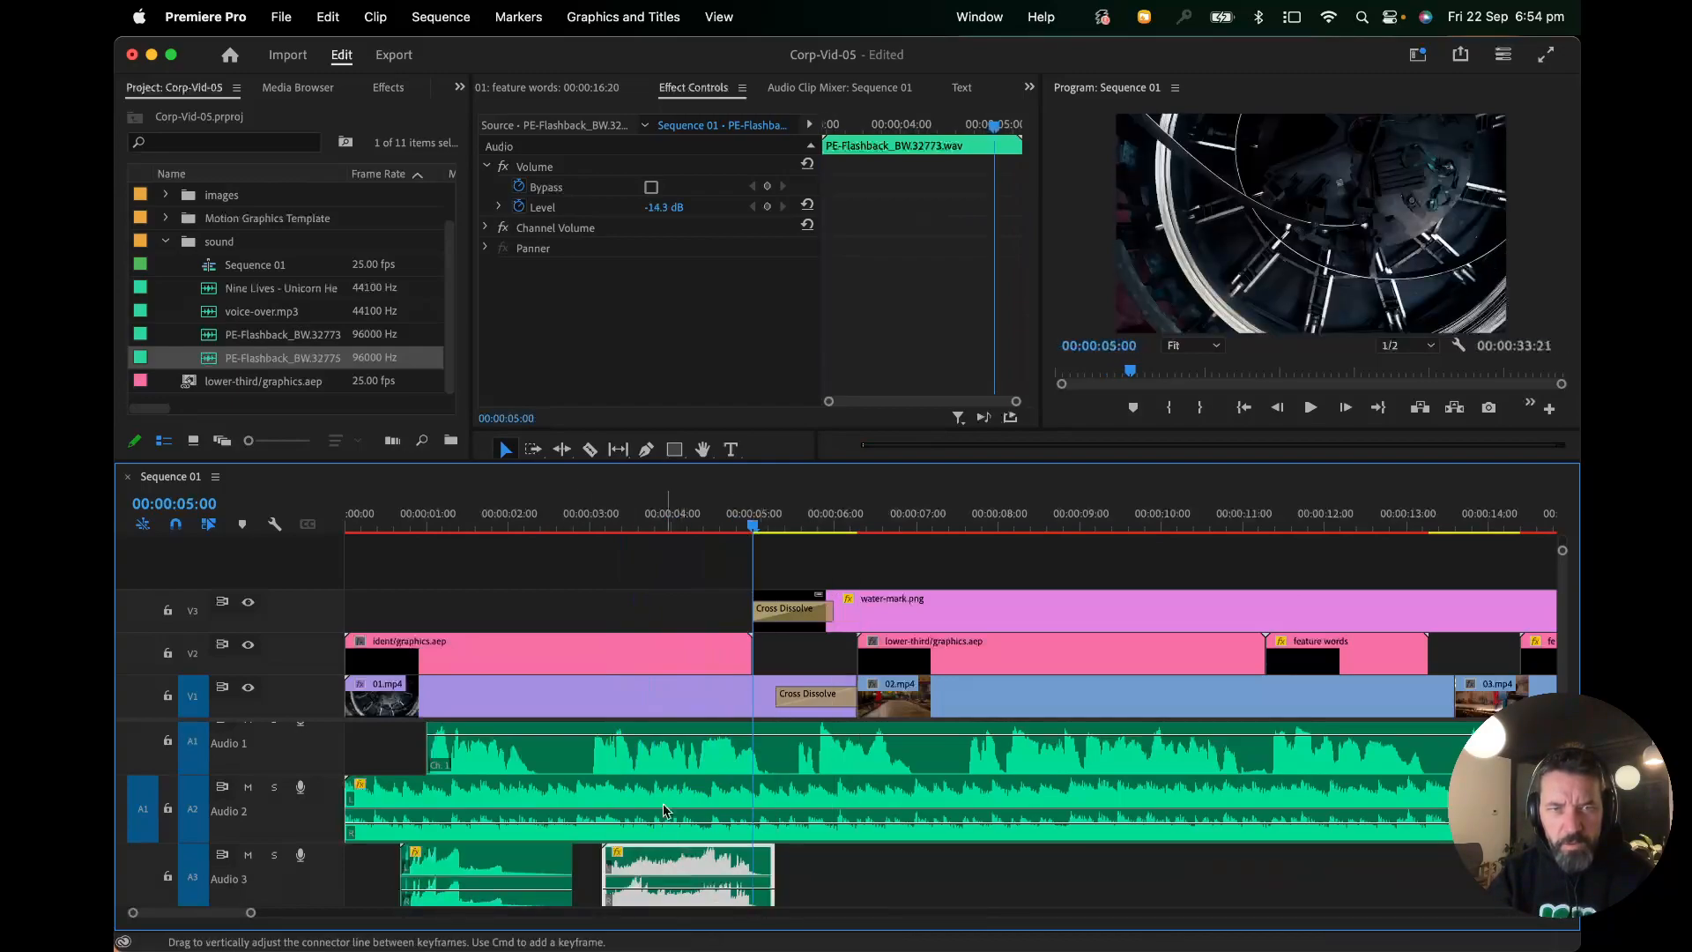
left_click(586, 520)
key("space")
key("space")
left_click_drag(725, 869, 785, 868)
key("space")
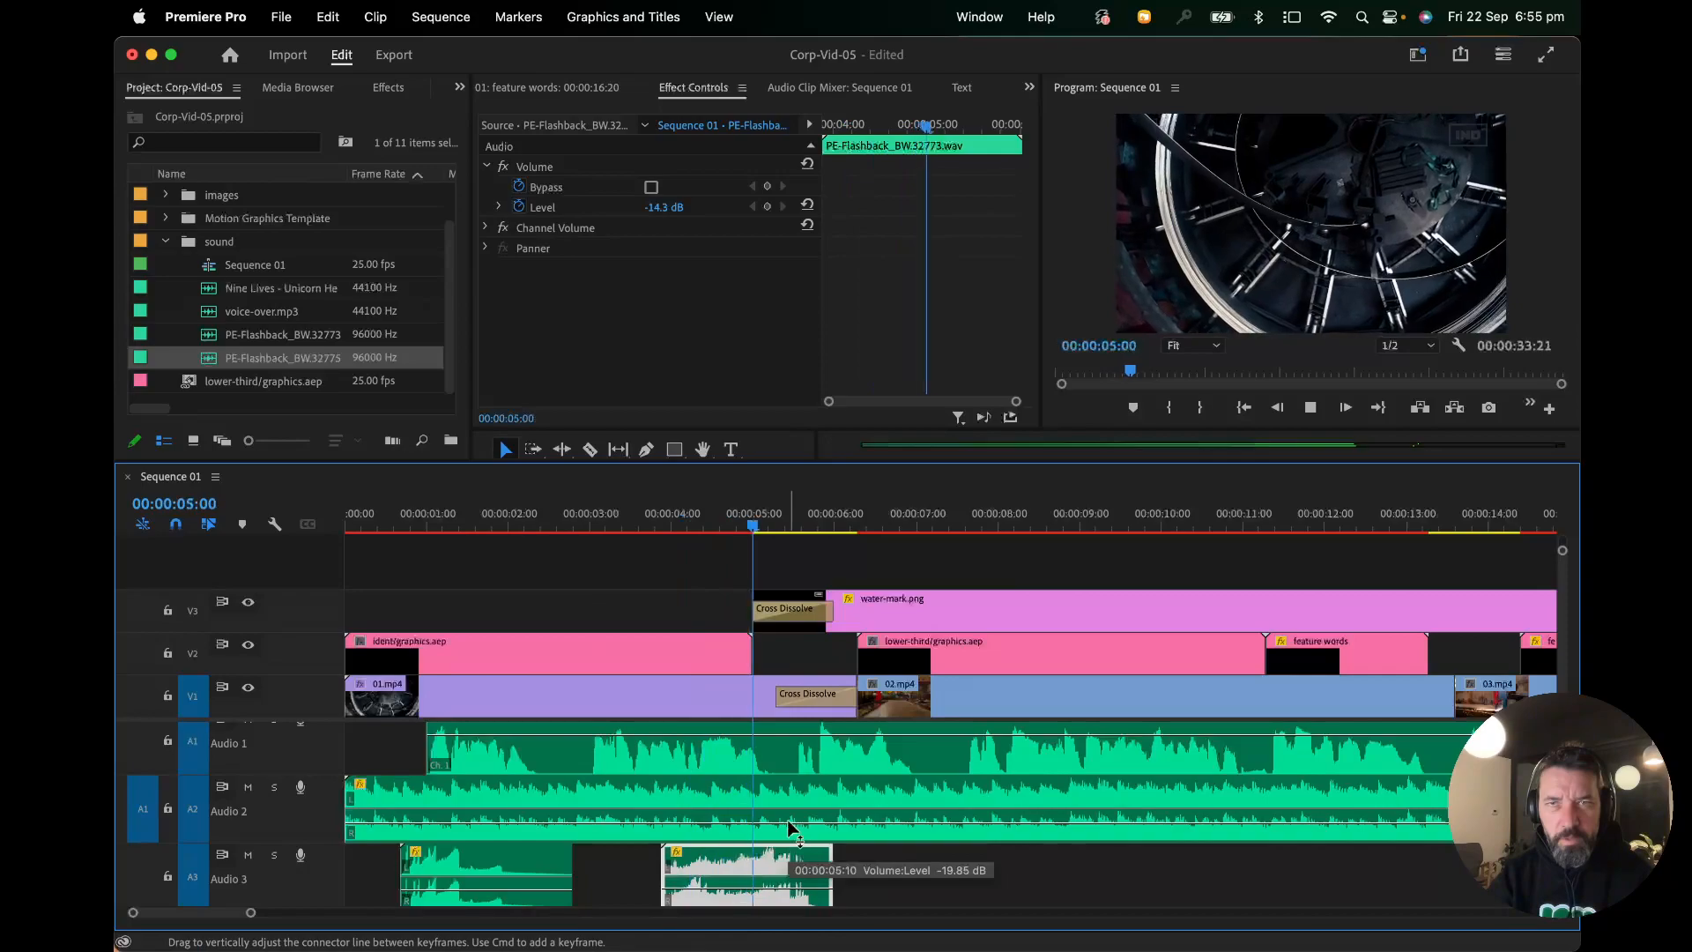
key("space")
Step: Lower the 32773 effect's volume to -18.3 dB and play the opening from the start to check the mix
left_click_drag(773, 893, 772, 899)
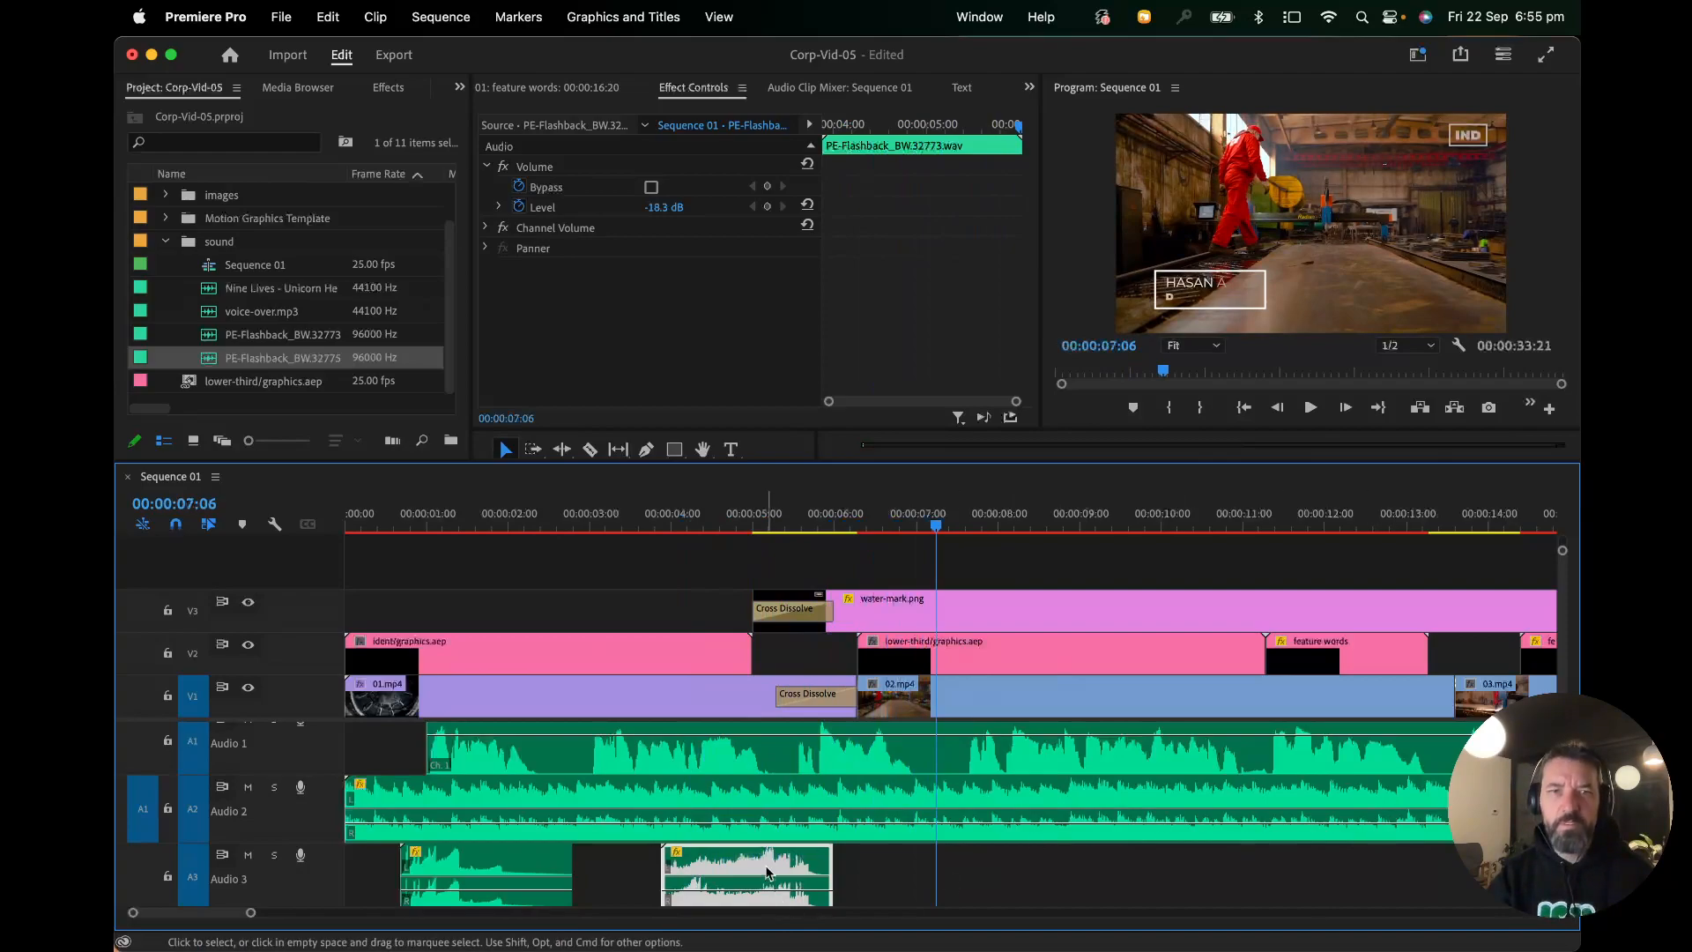
left_click_drag(598, 522, 208, 520)
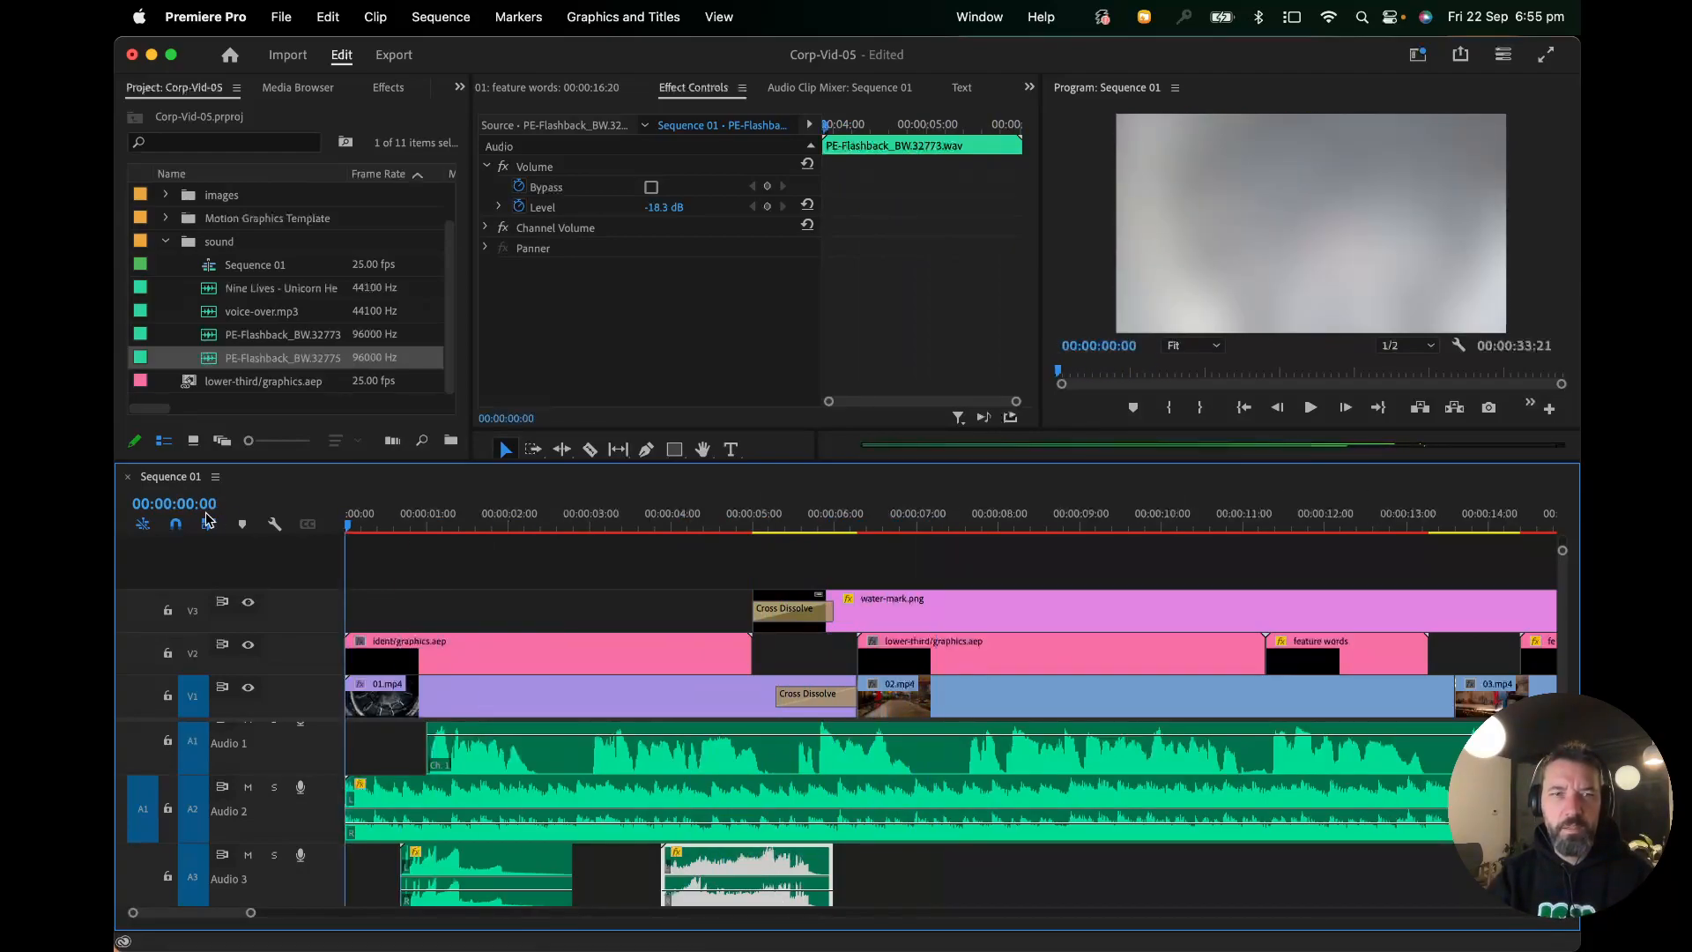
key("space")
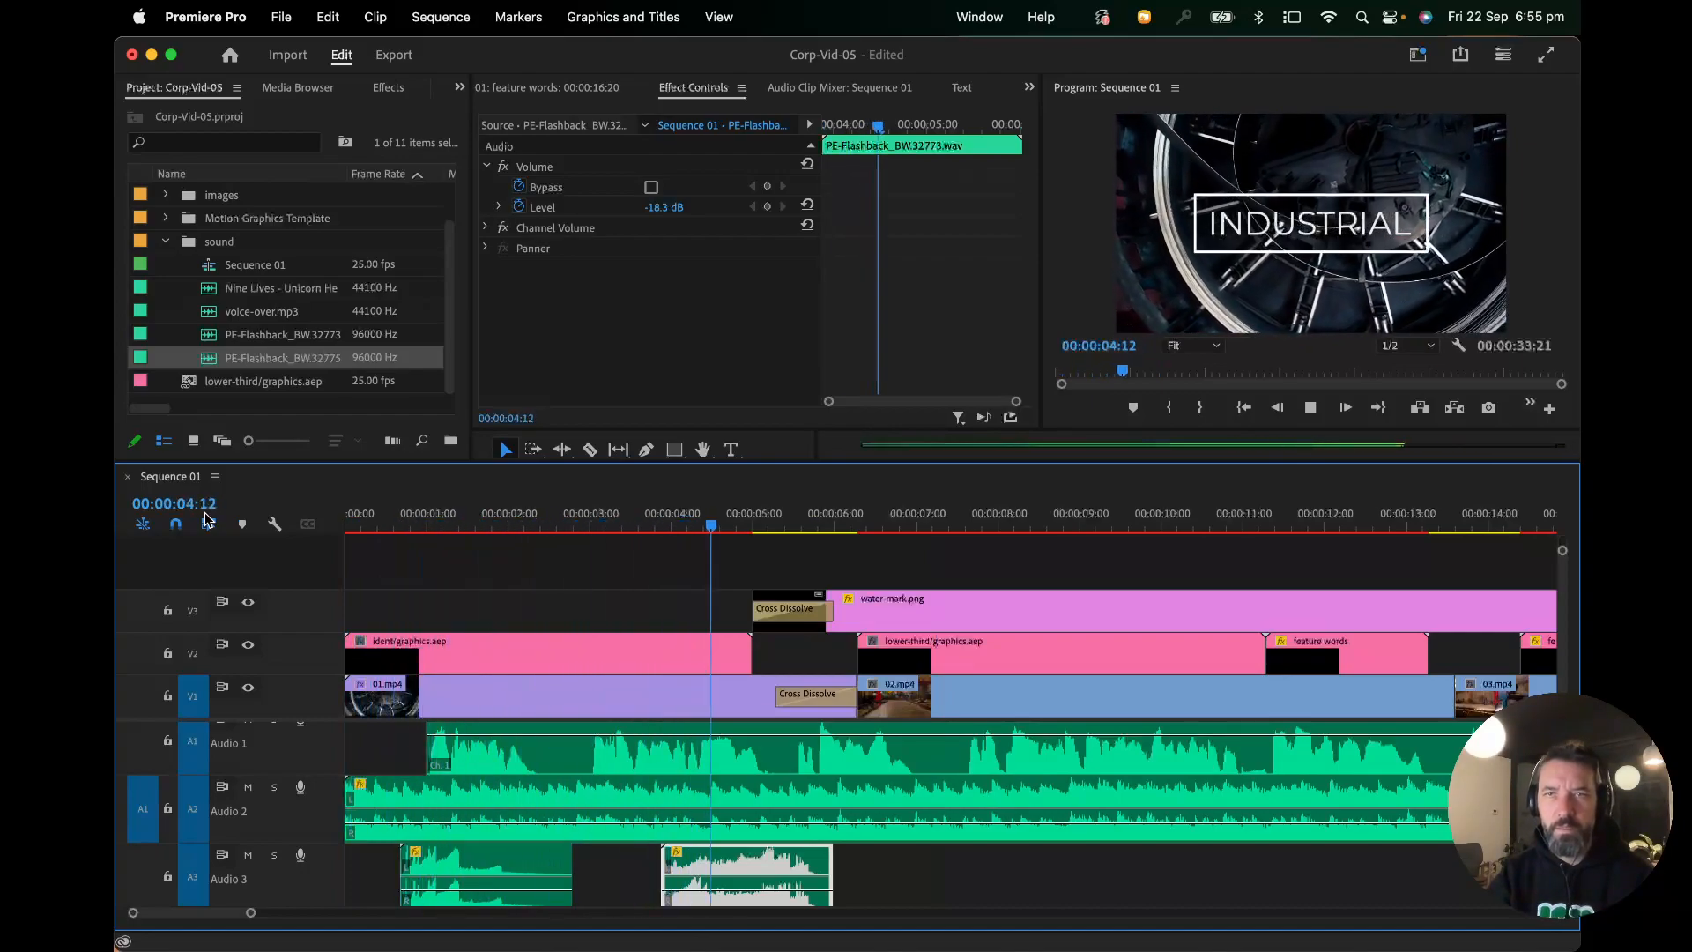
key("space")
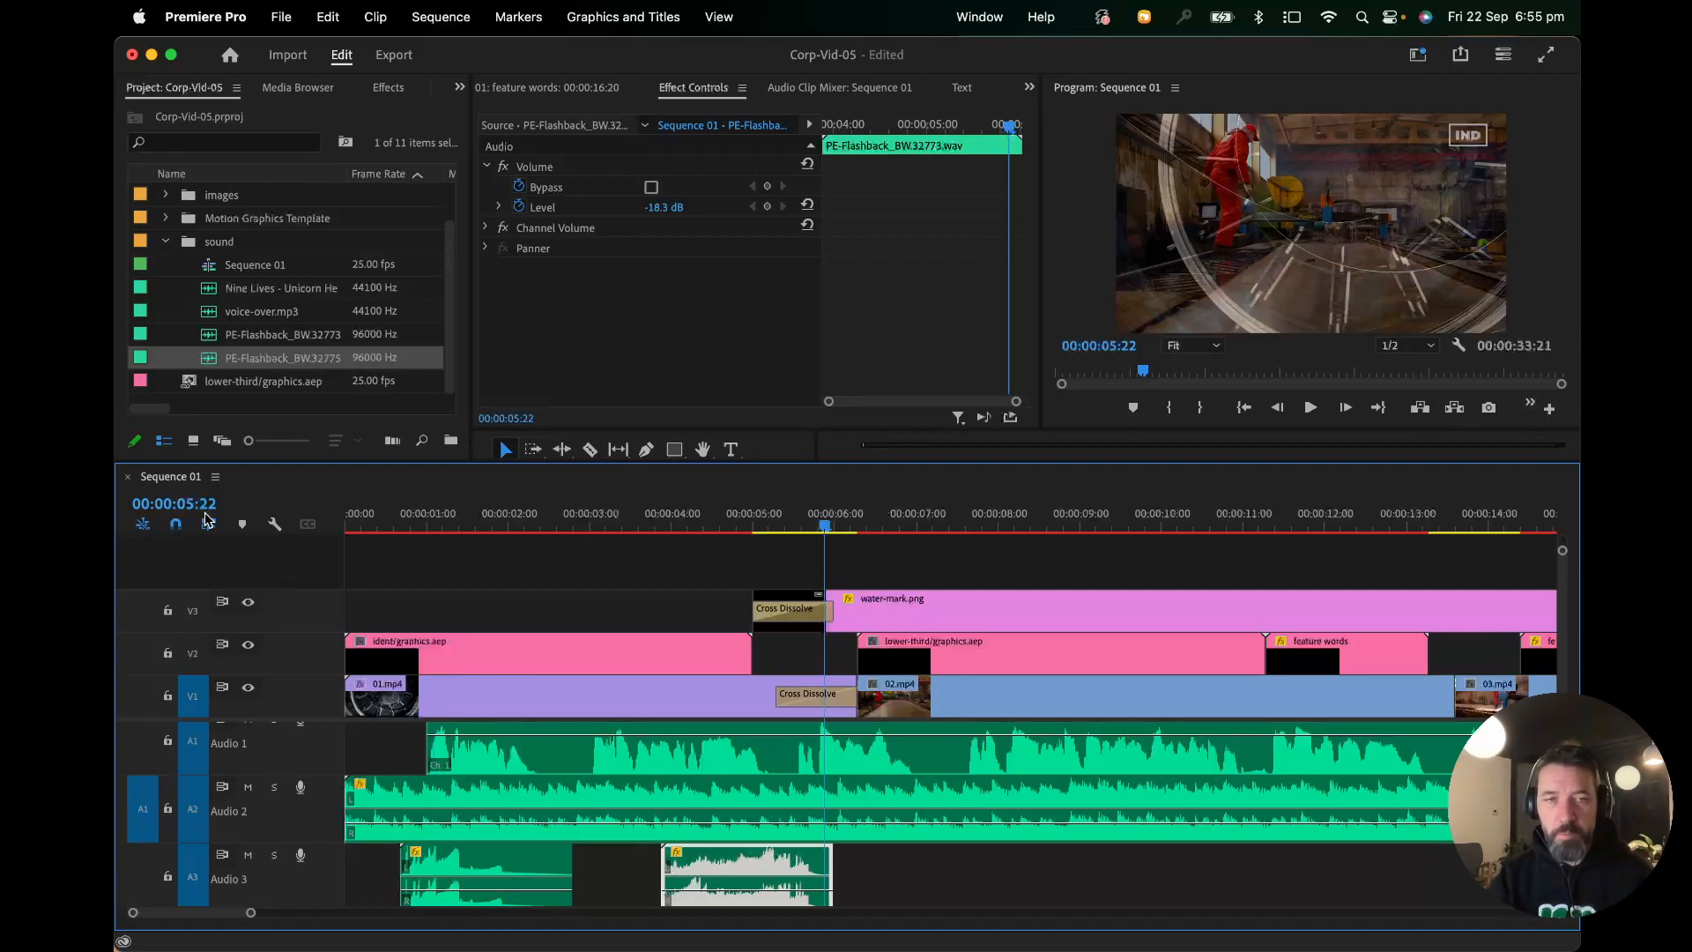
Step: Select the Nine Lives music clip on Audio 2, try a lower volume, and restore its level to -19.8 dB
left_click(208, 522)
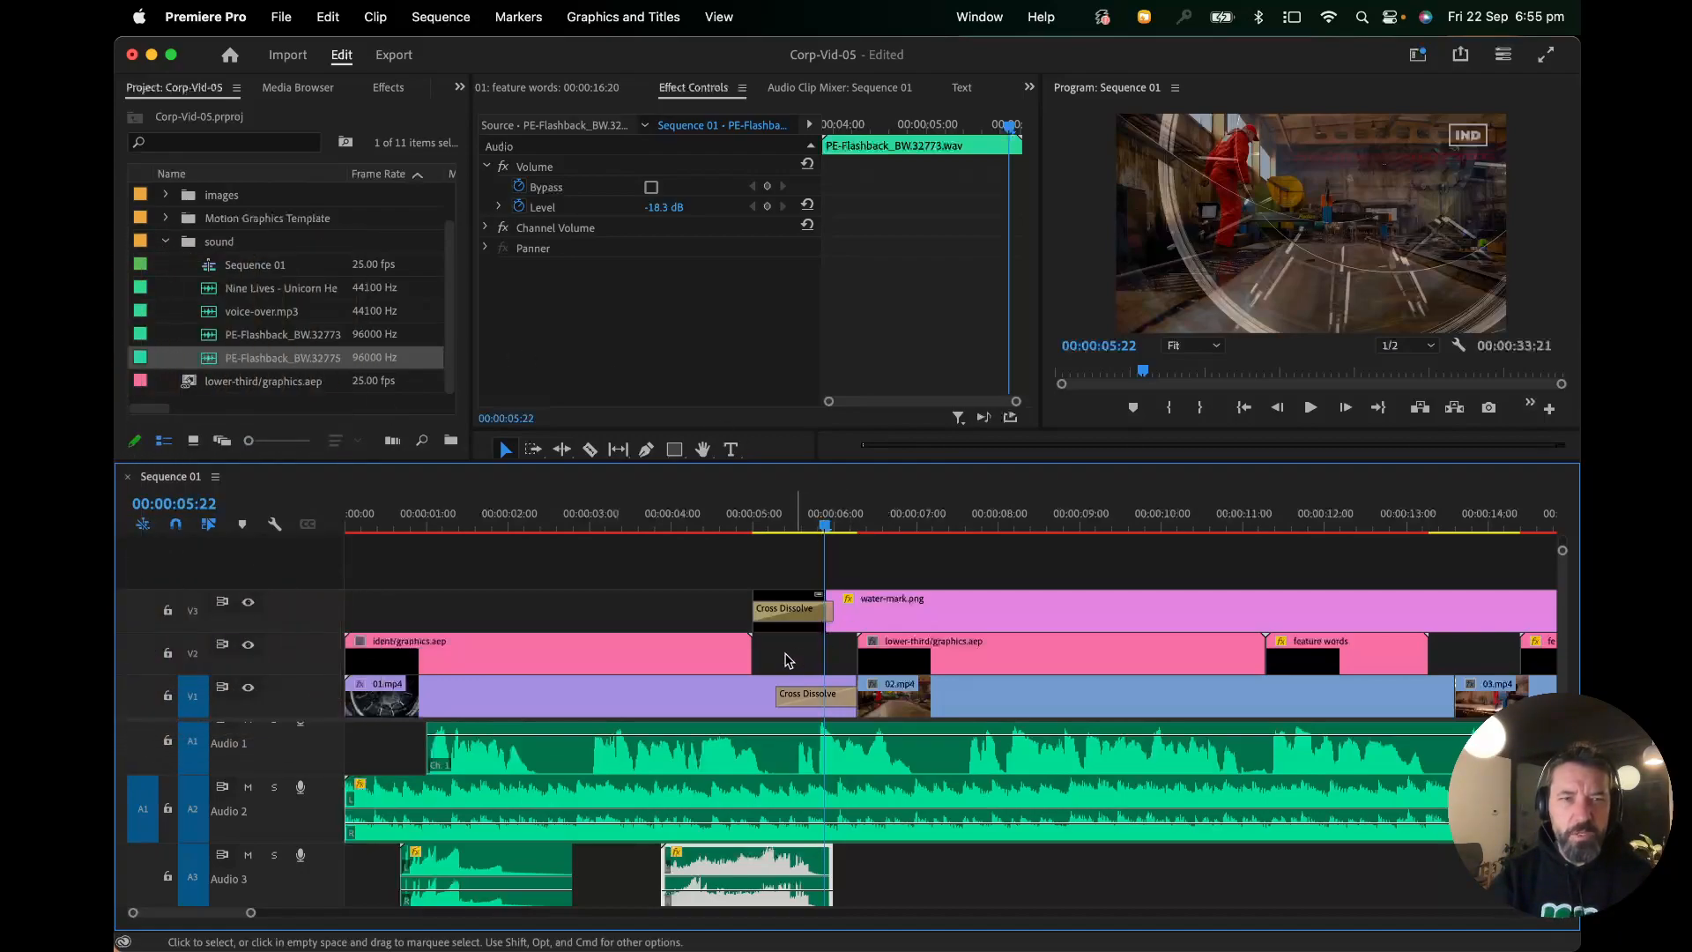
left_click(392, 801)
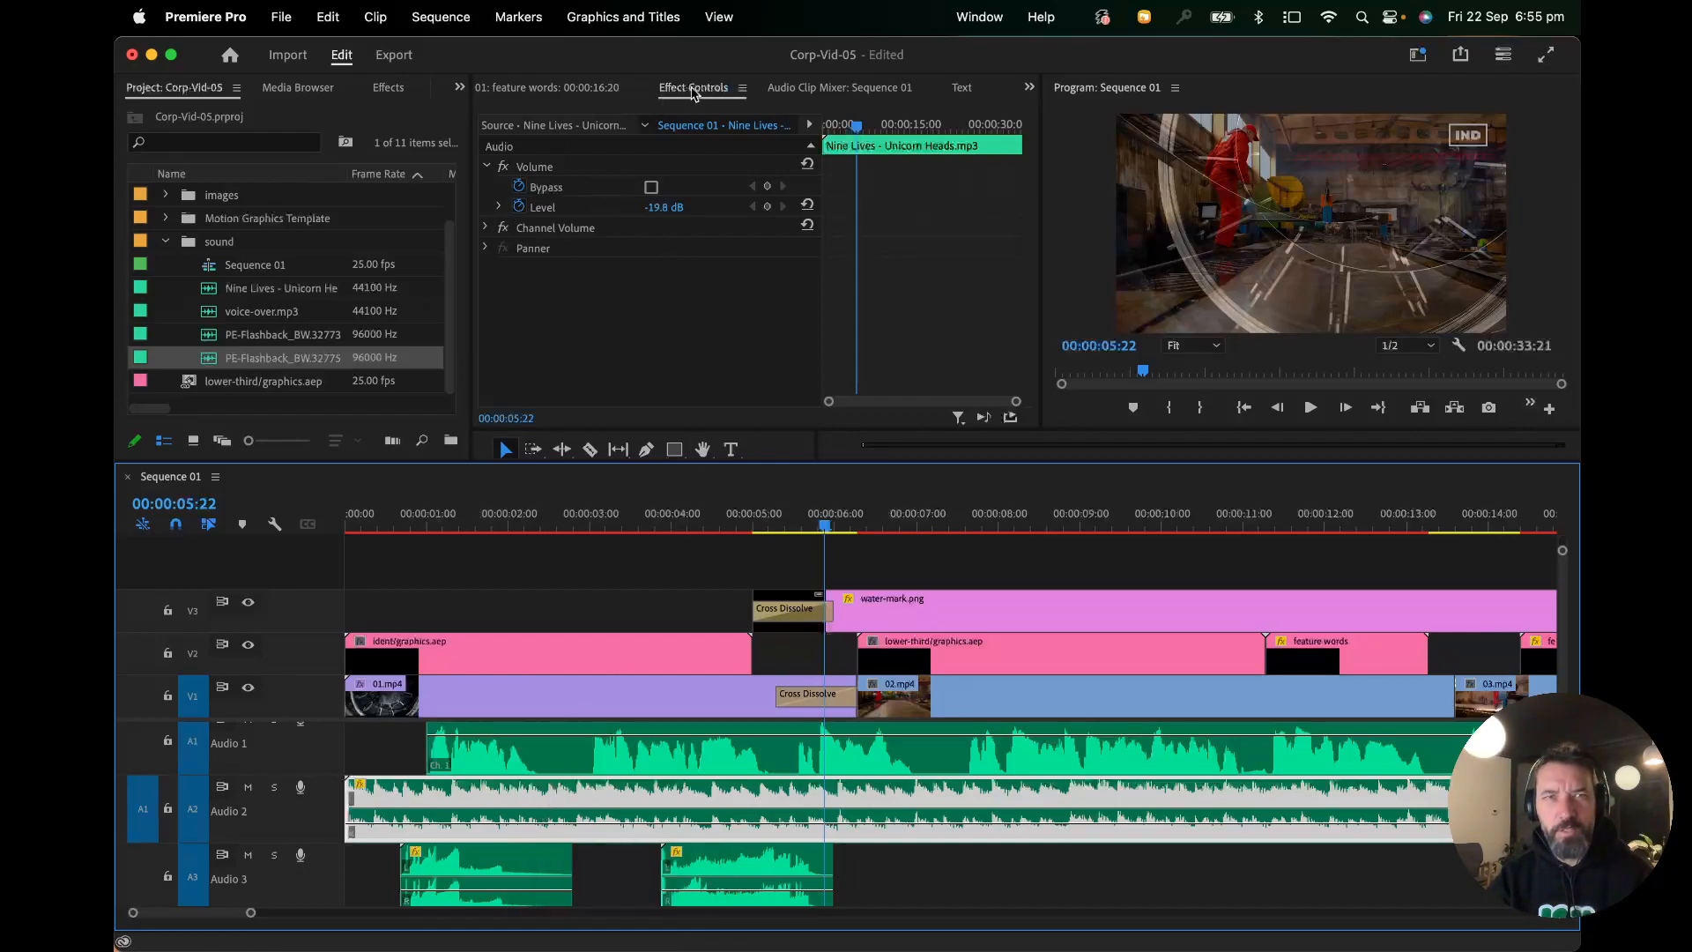
left_click(976, 17)
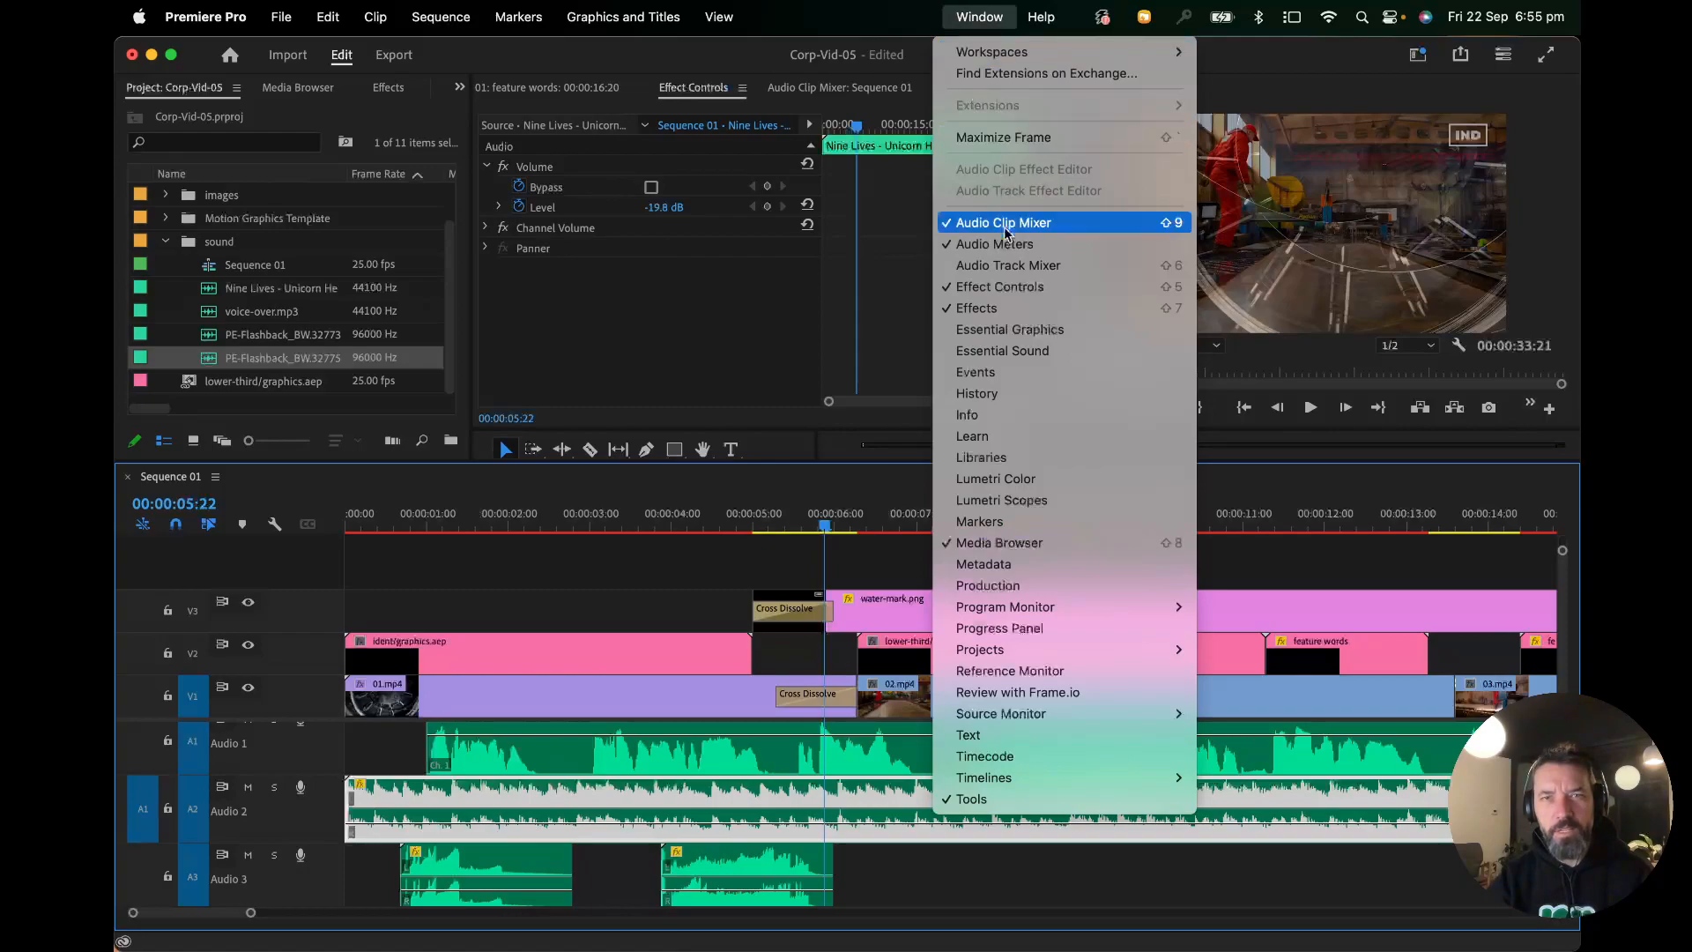
left_click(993, 17)
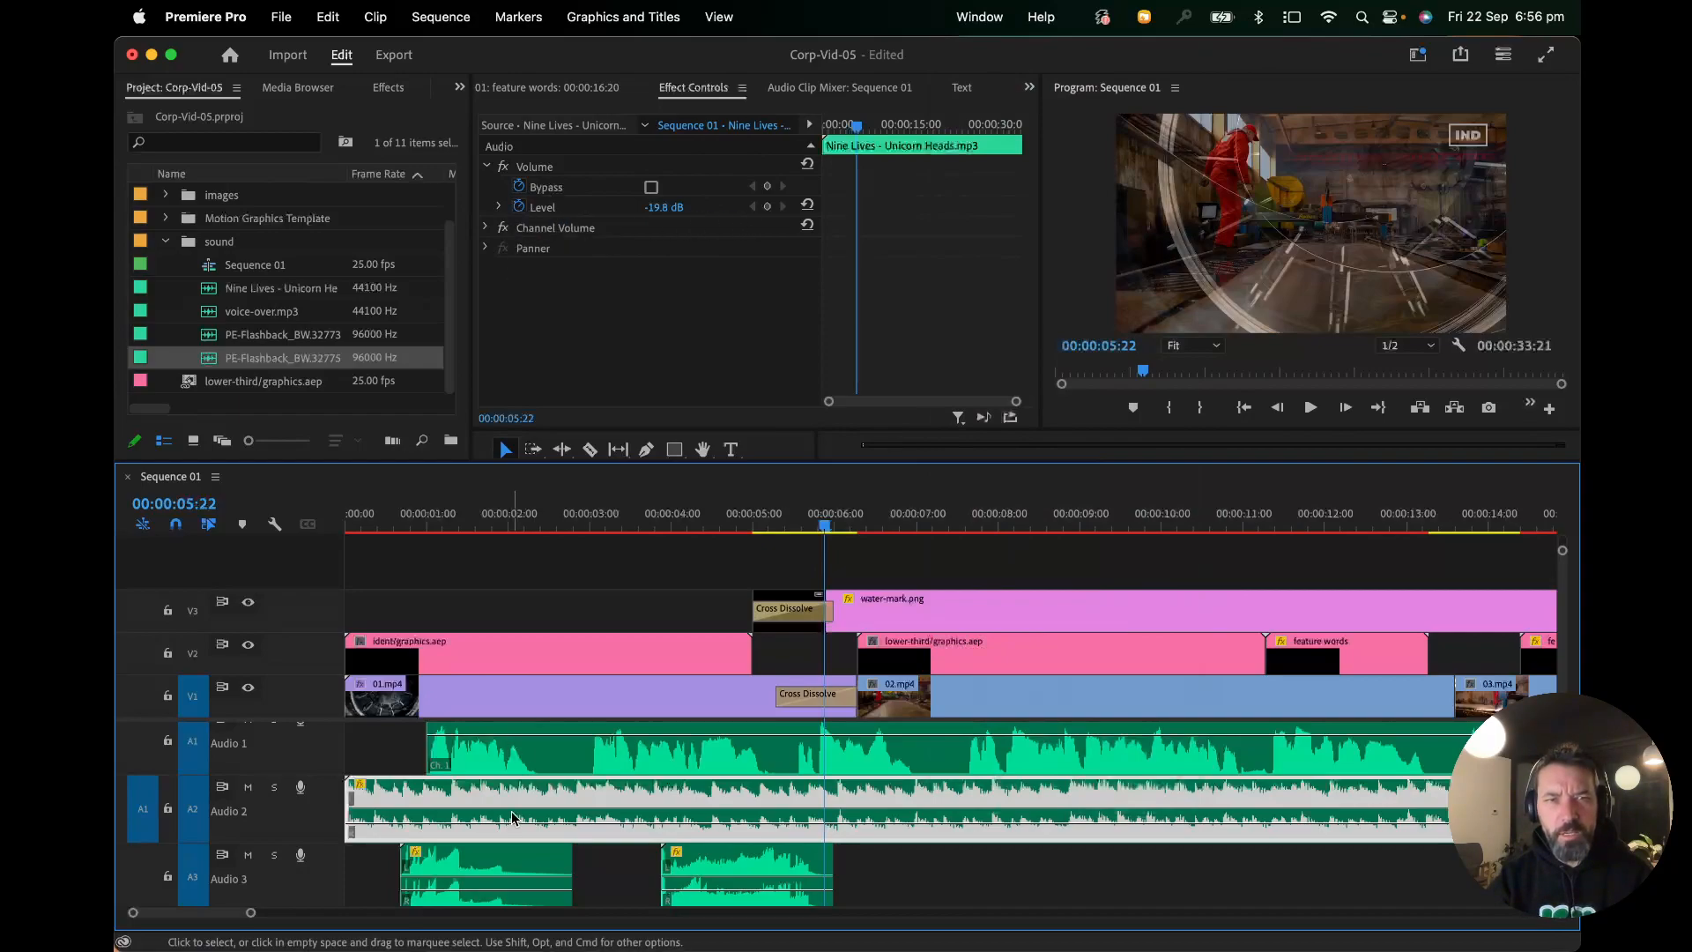
left_click_drag(511, 833, 526, 879)
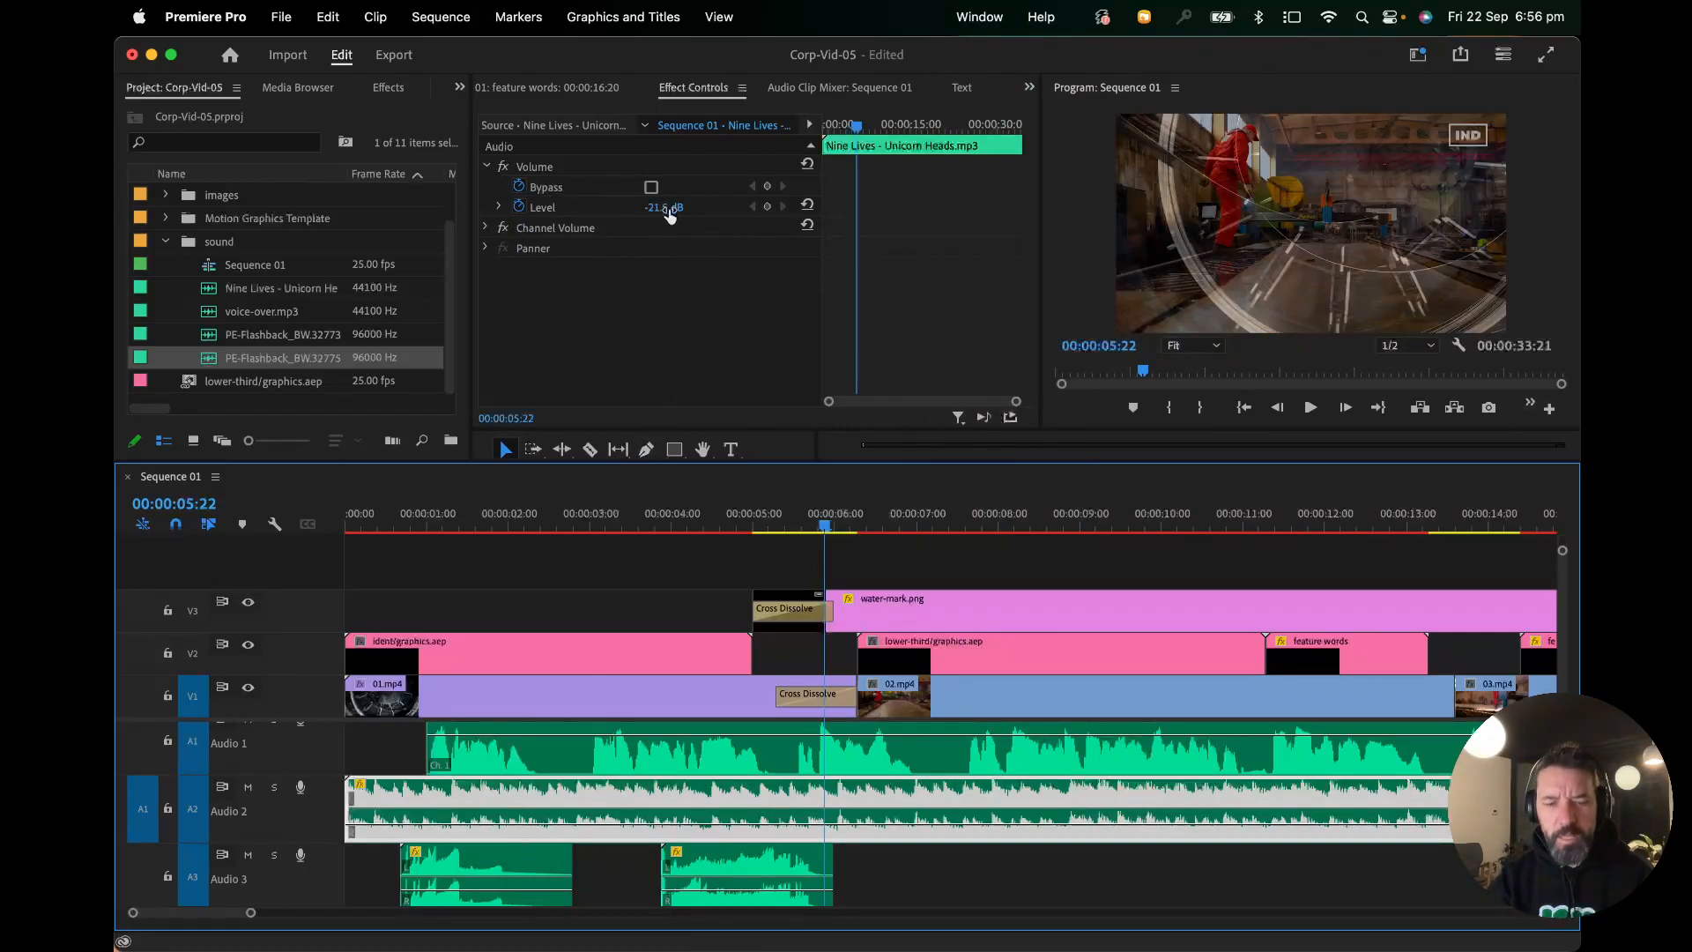
left_click_drag(668, 210, 682, 210)
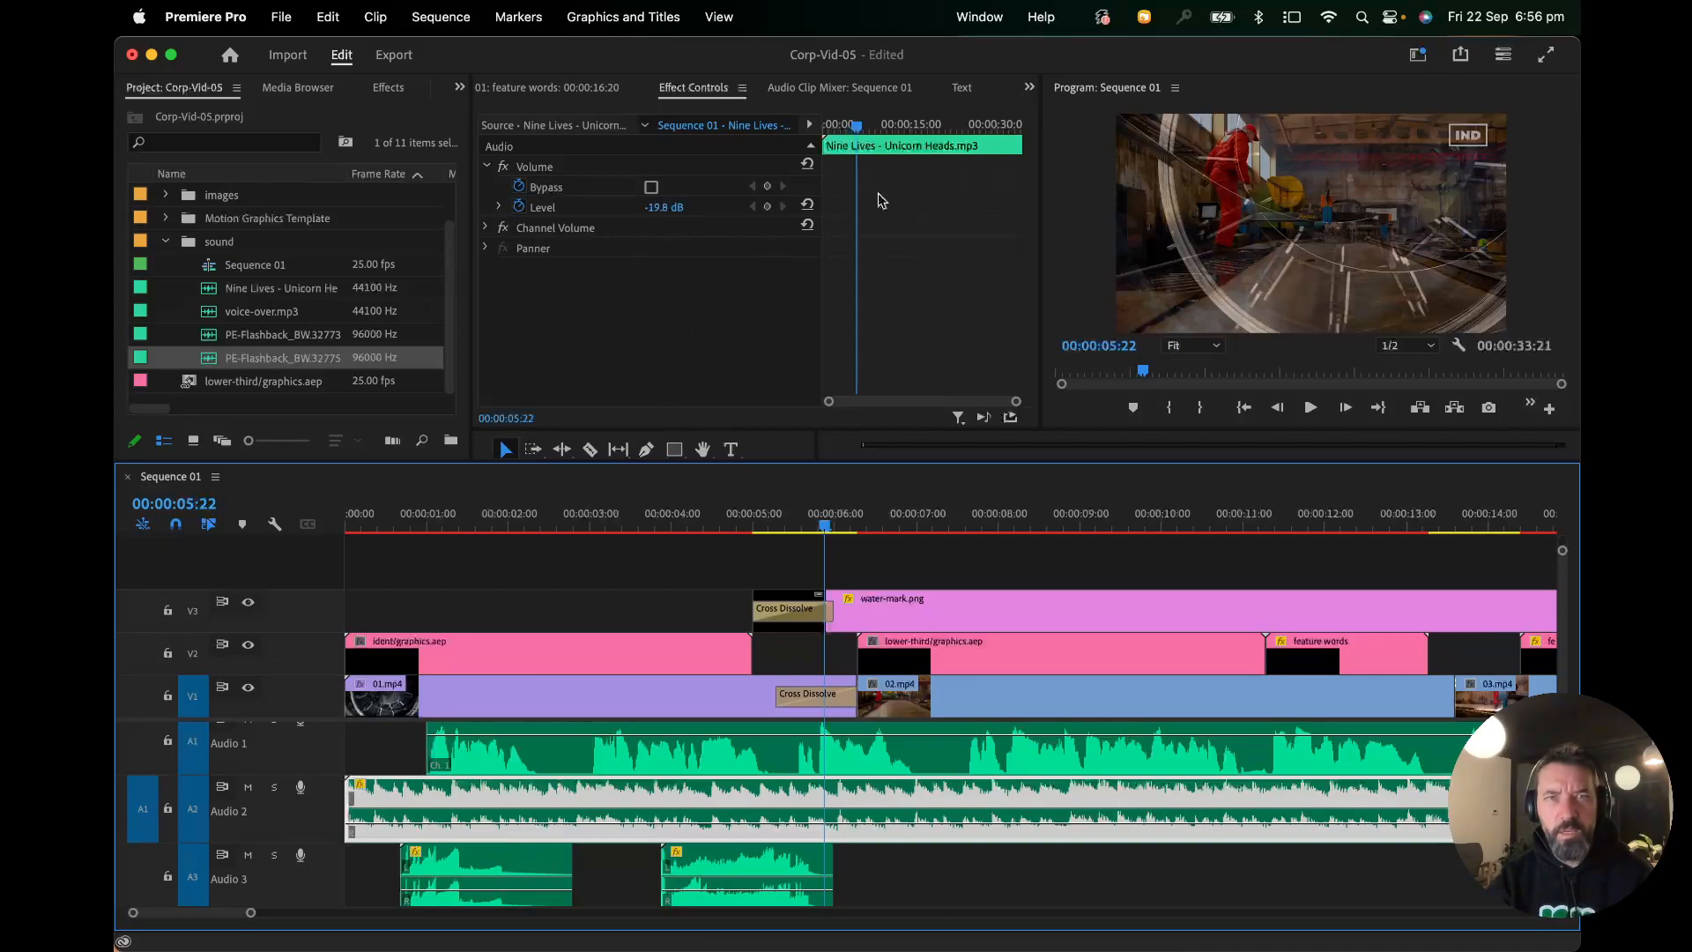
Step: Fade in the Nine Lives music with volume keyframes at 00:00:00:00 and 00:00:00:21, lowering the first to silence, and play the opening to check
left_click_drag(855, 125, 807, 137)
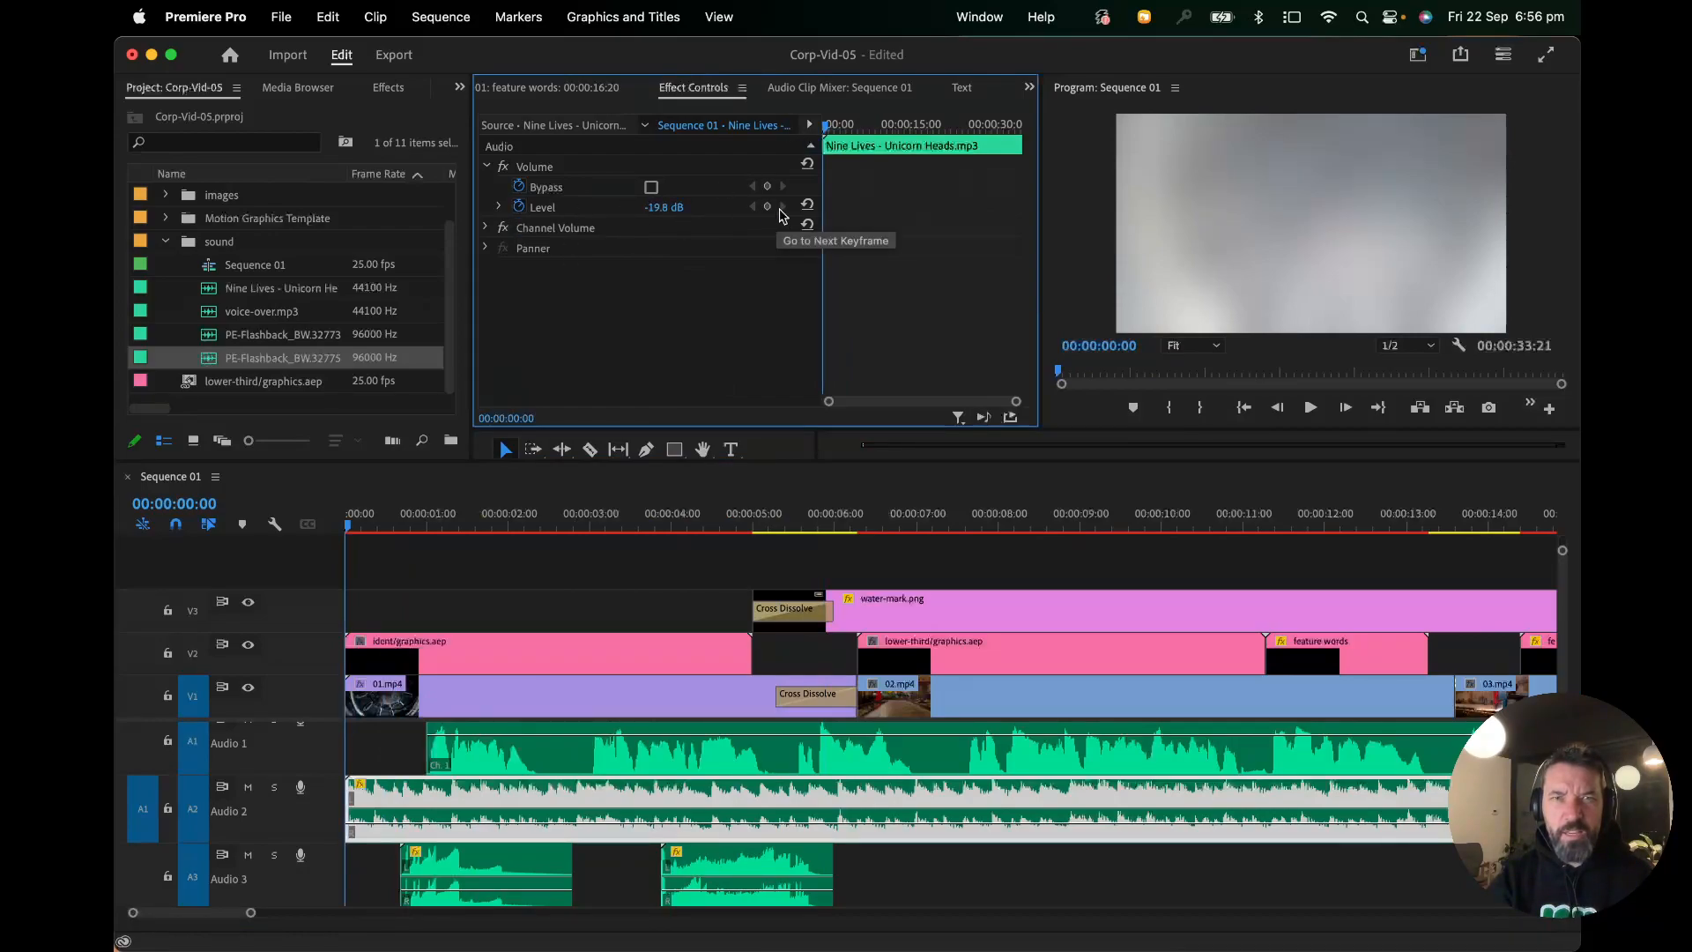
left_click(768, 208)
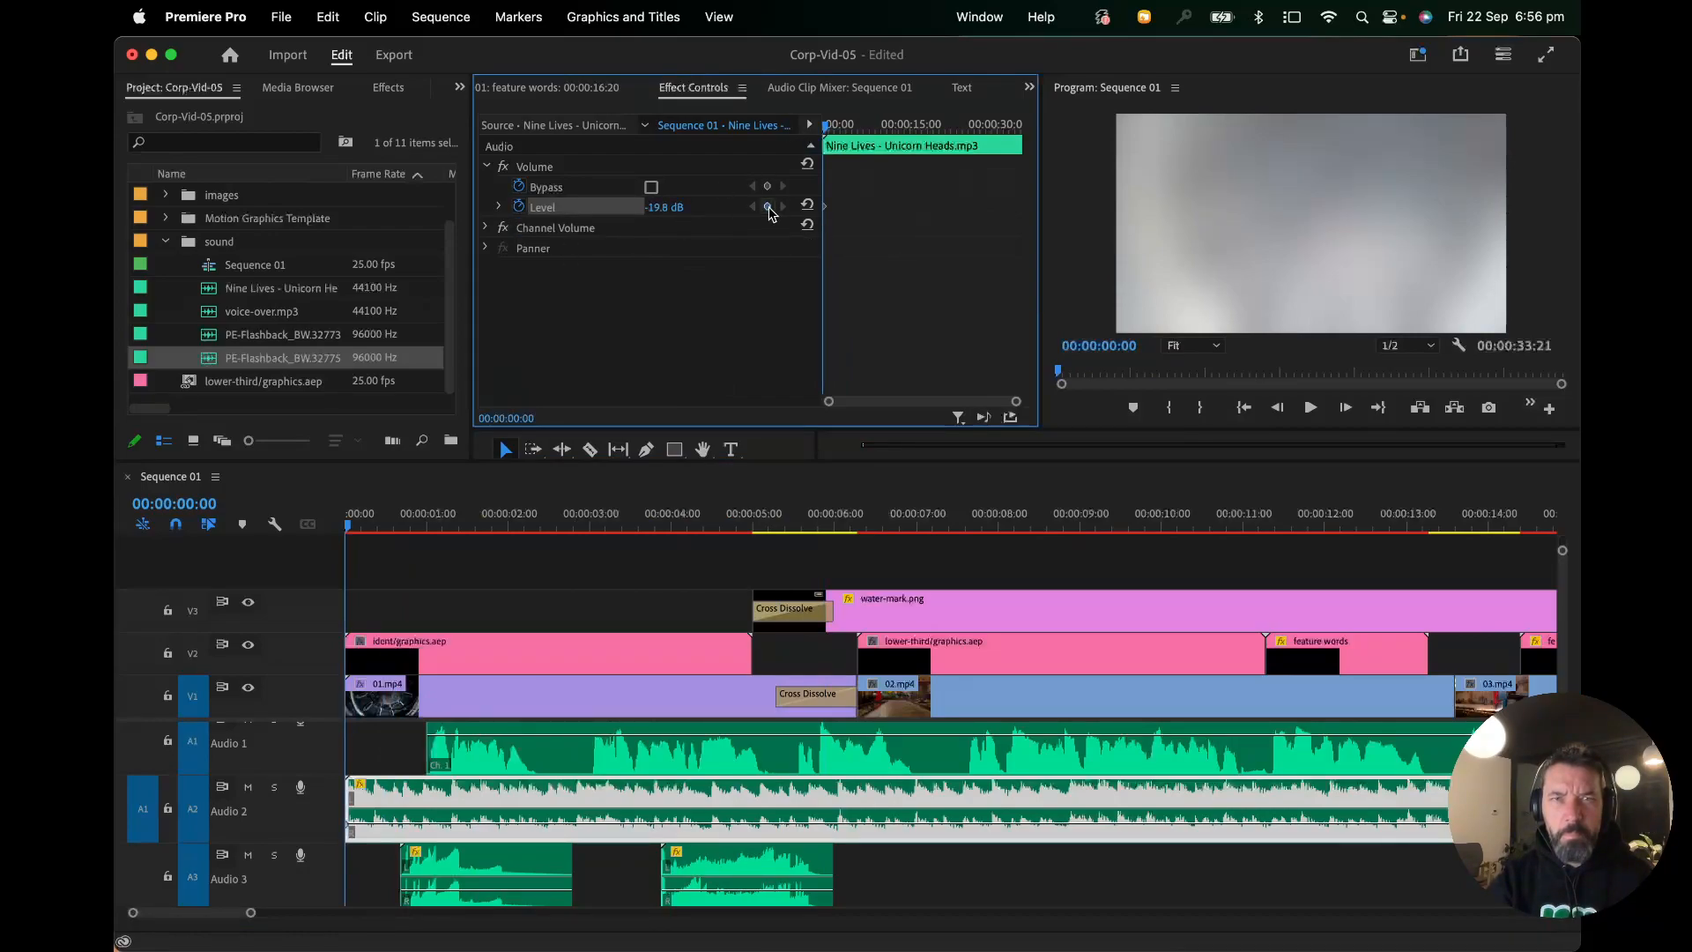
left_click_drag(832, 130, 828, 129)
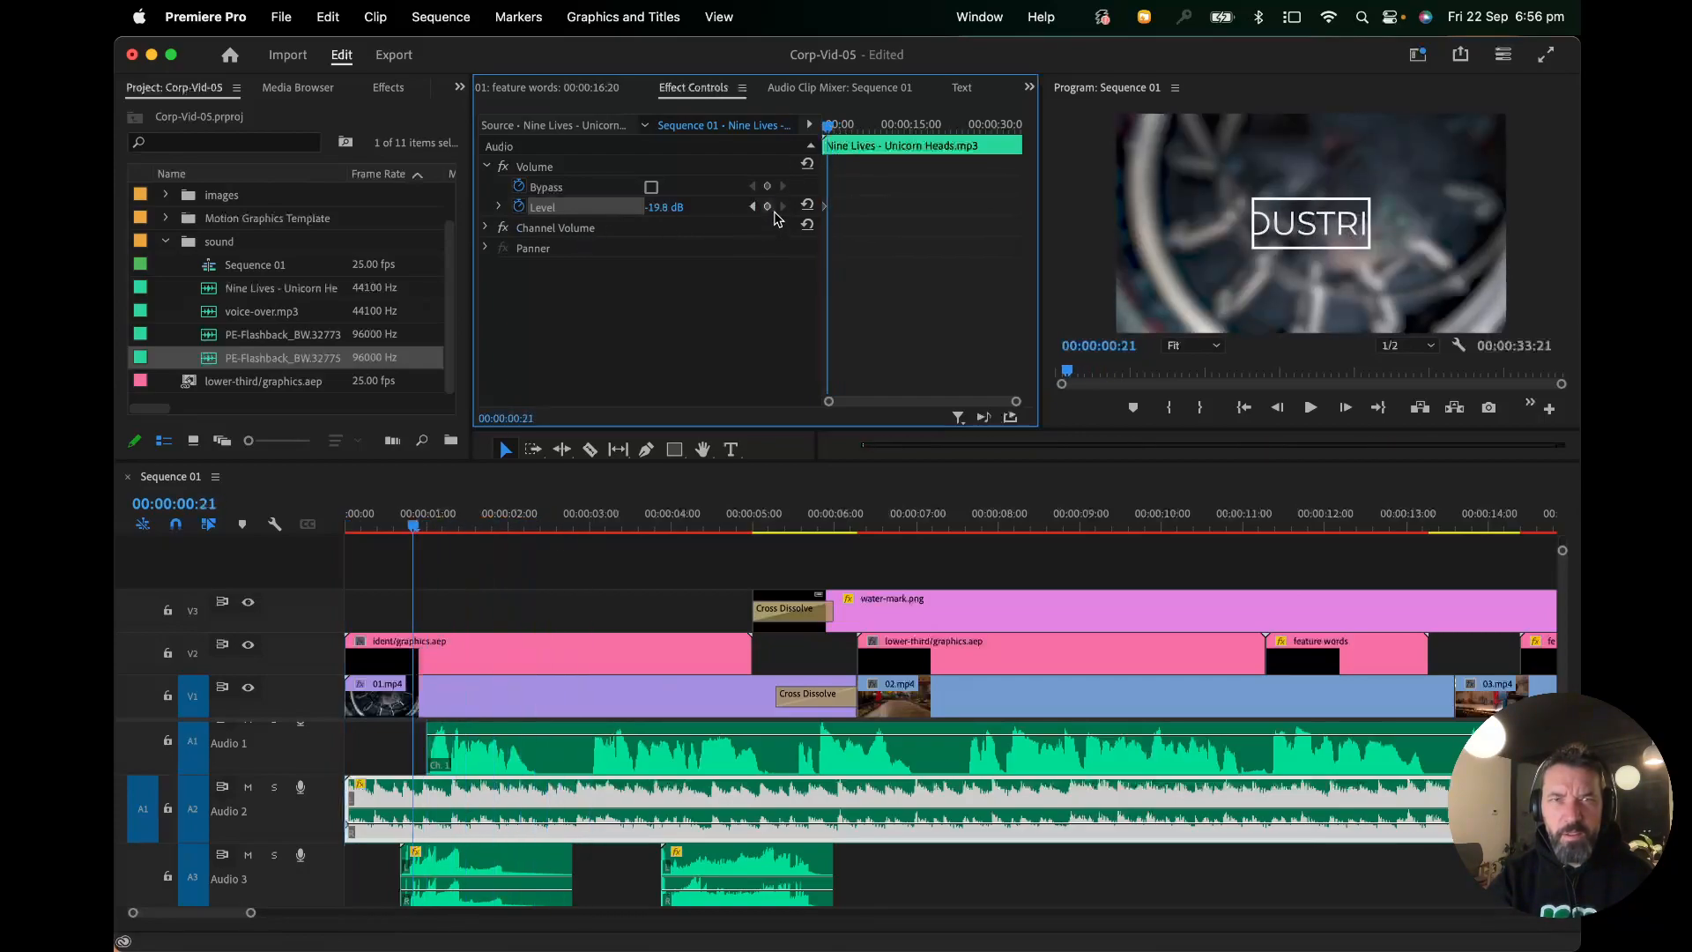
left_click(767, 207)
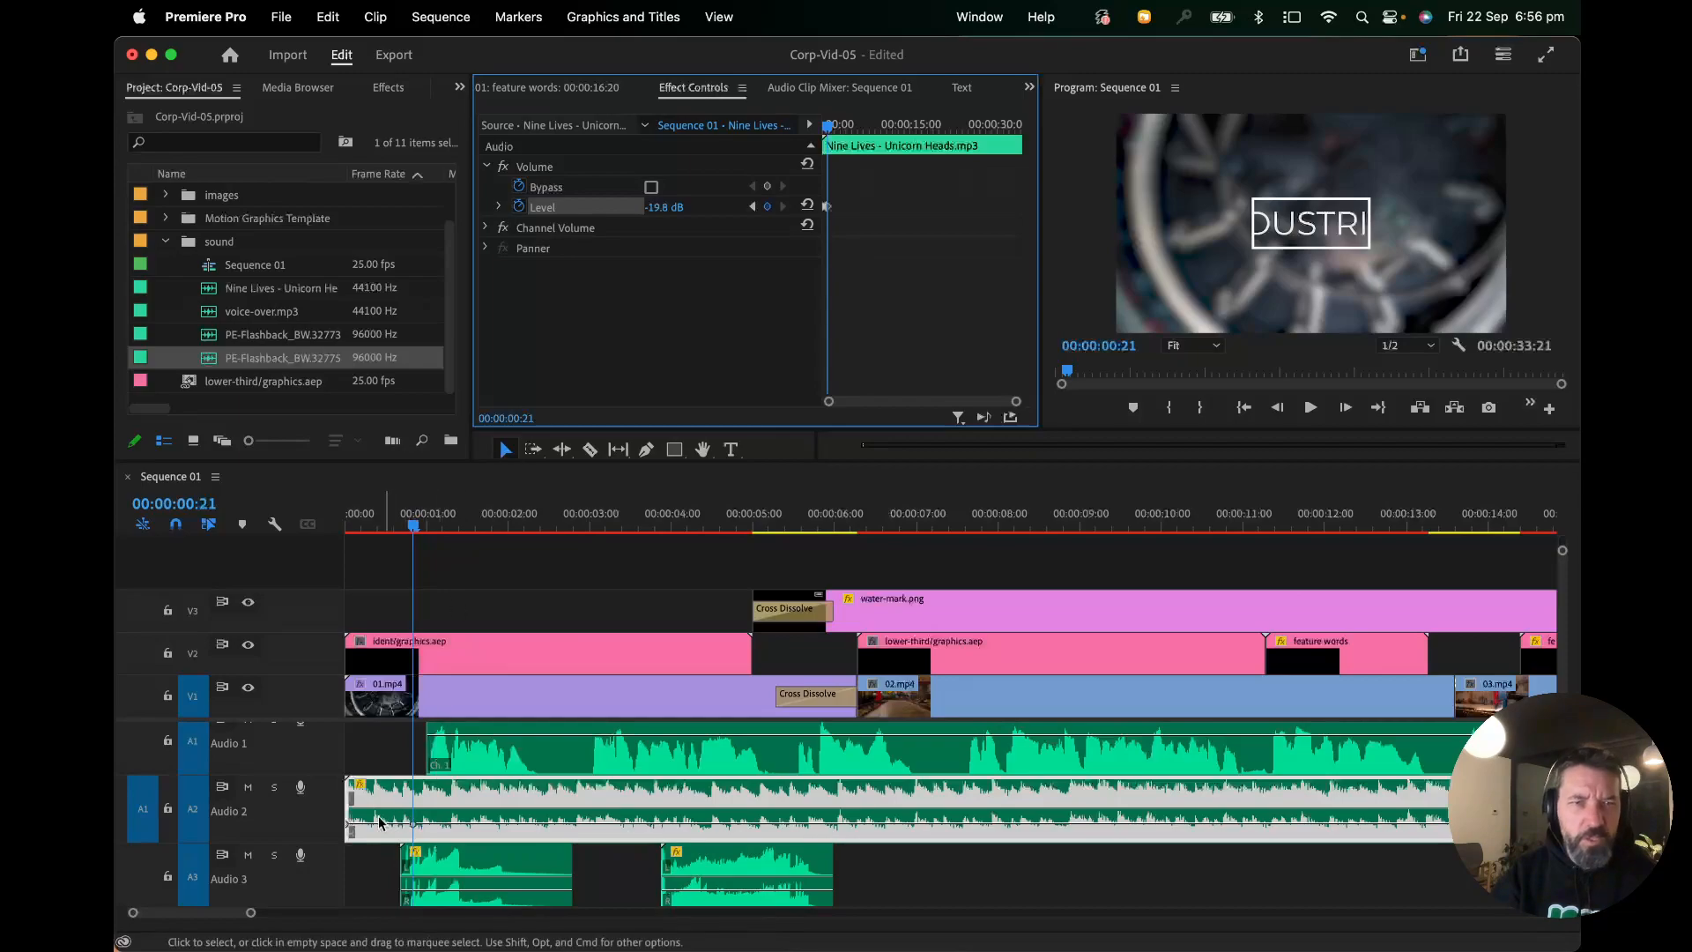
left_click_drag(353, 825, 347, 834)
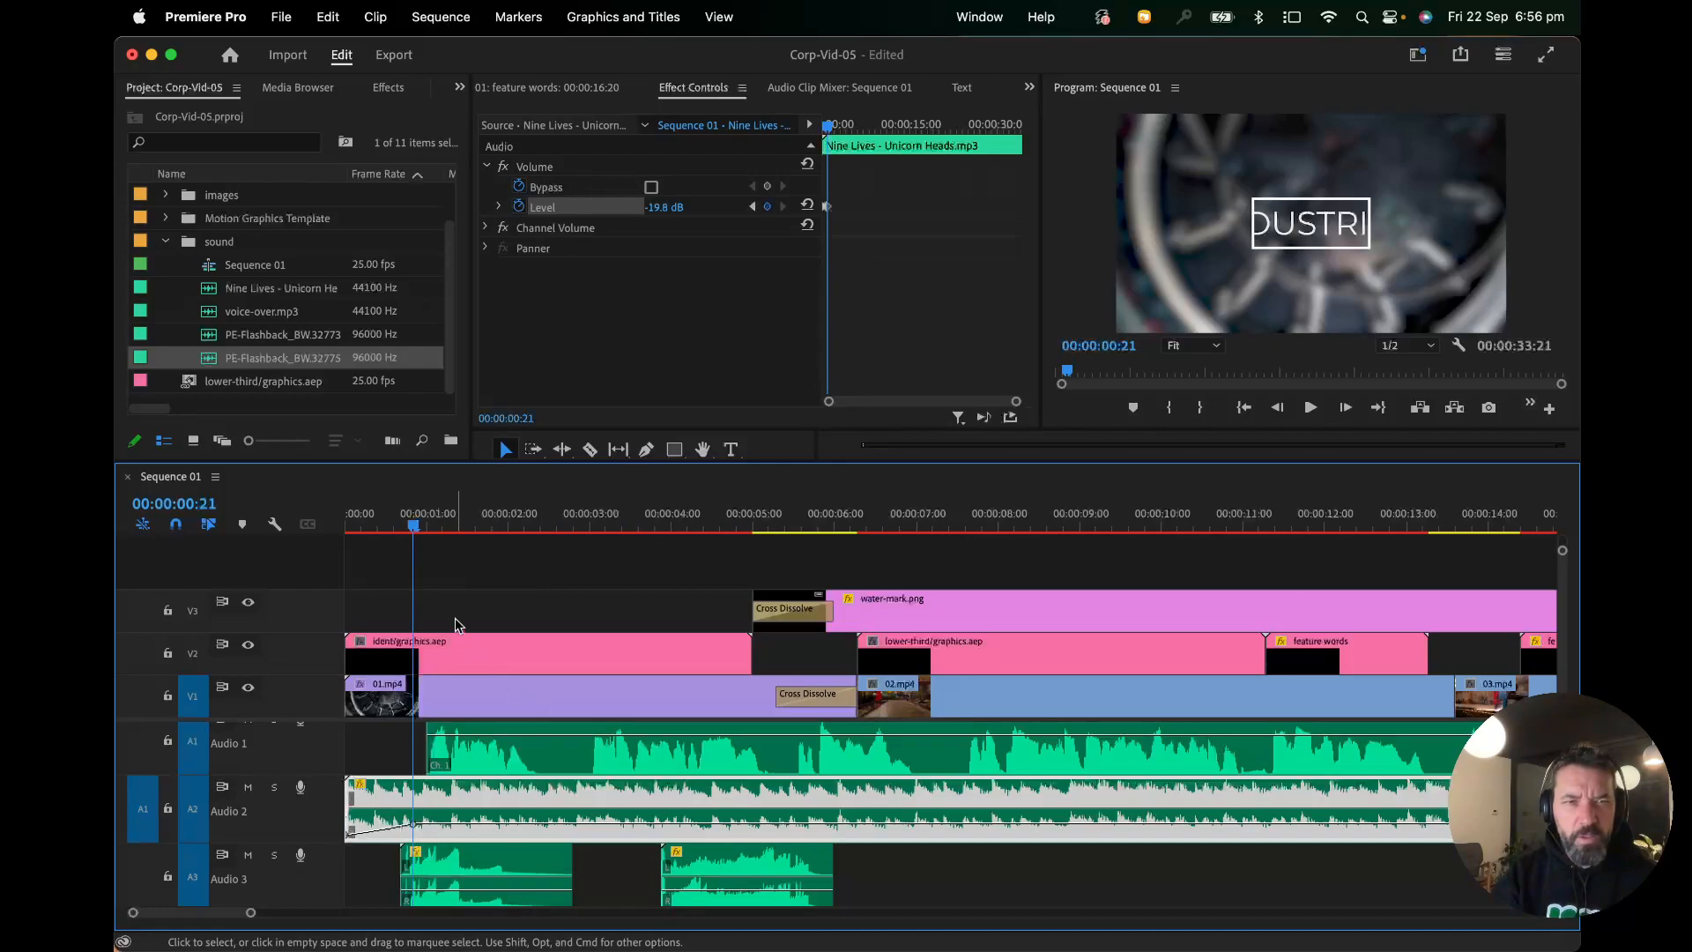
left_click_drag(409, 541, 330, 535)
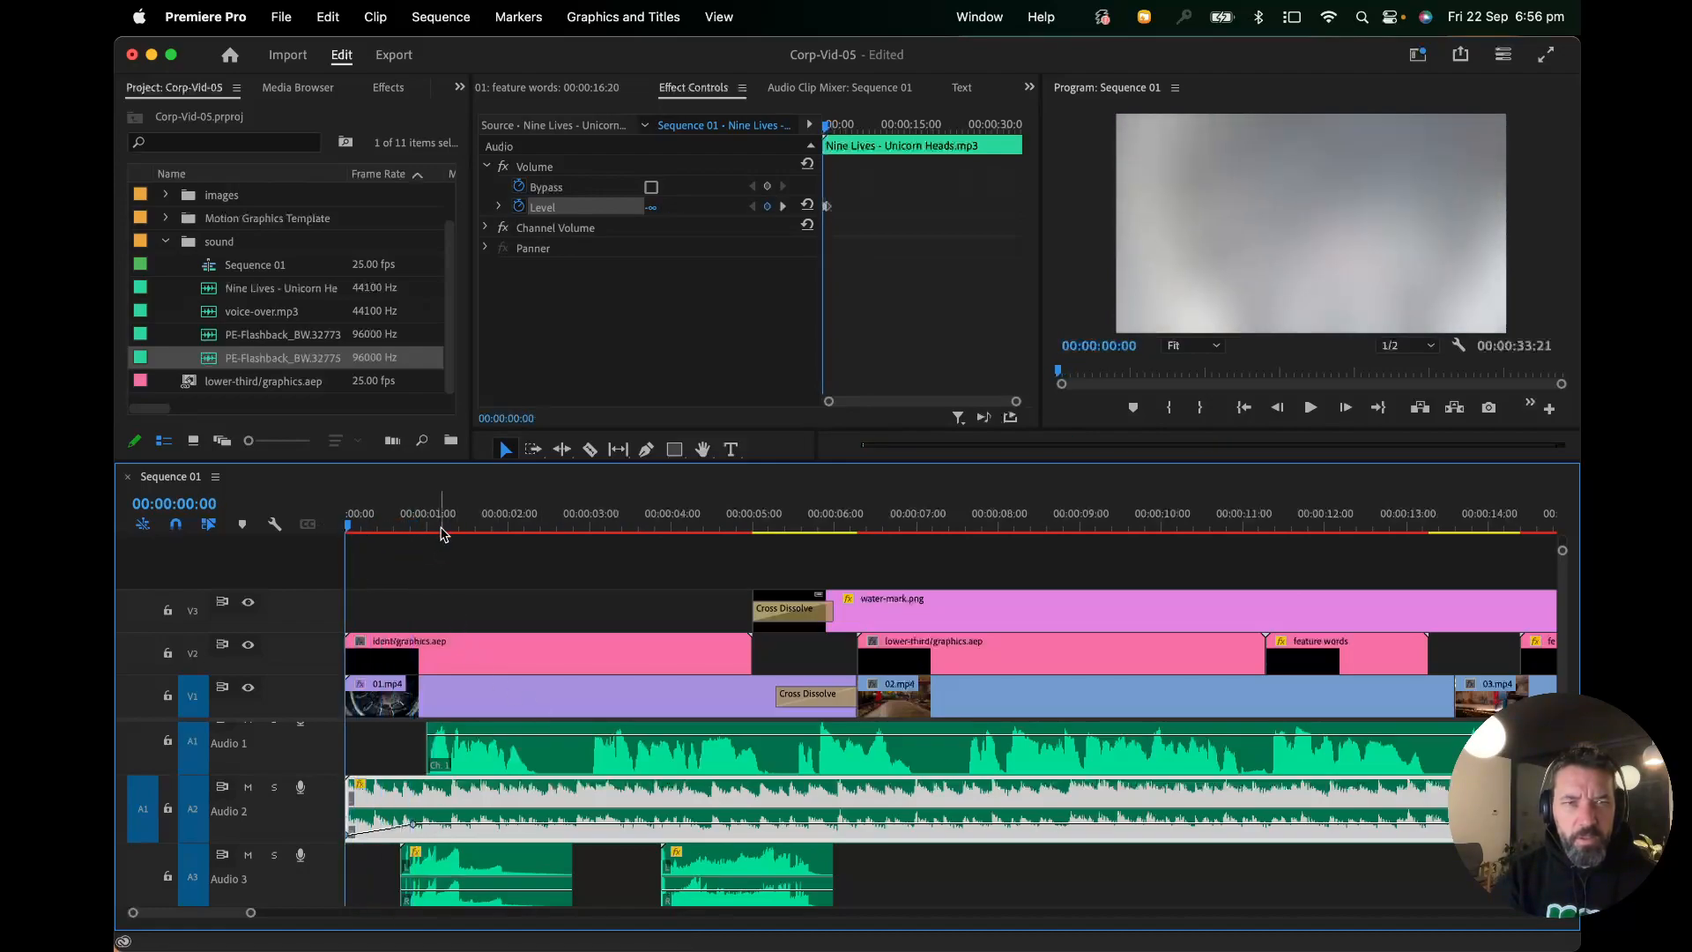
key("space")
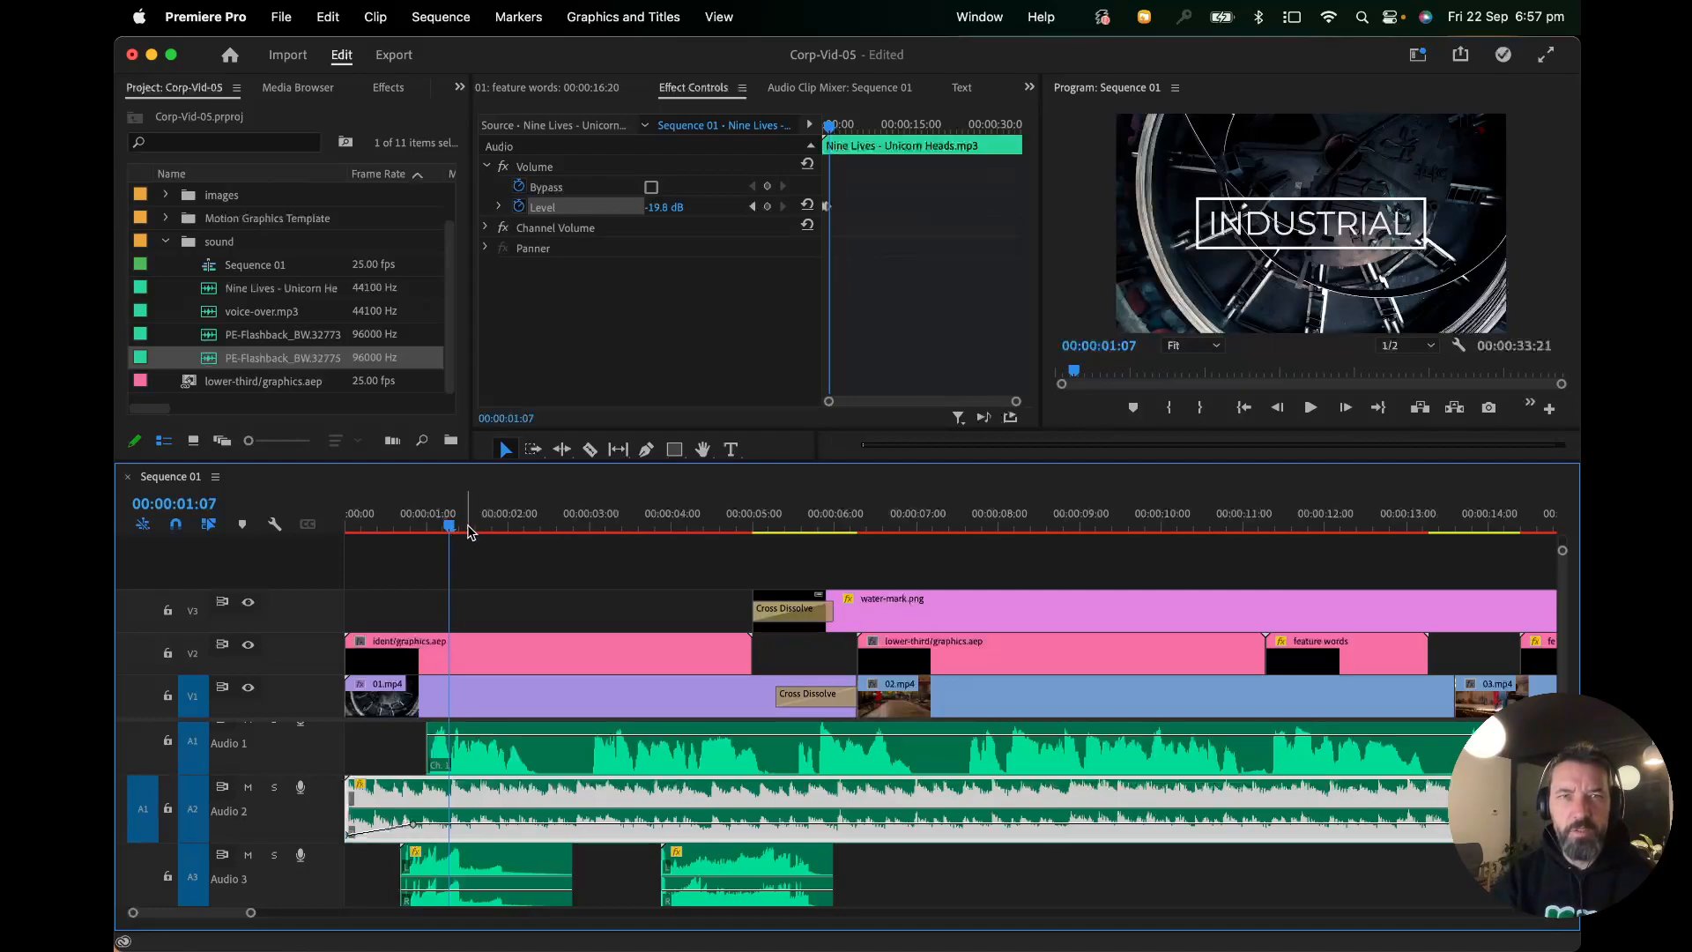
left_click(394, 526)
key("space")
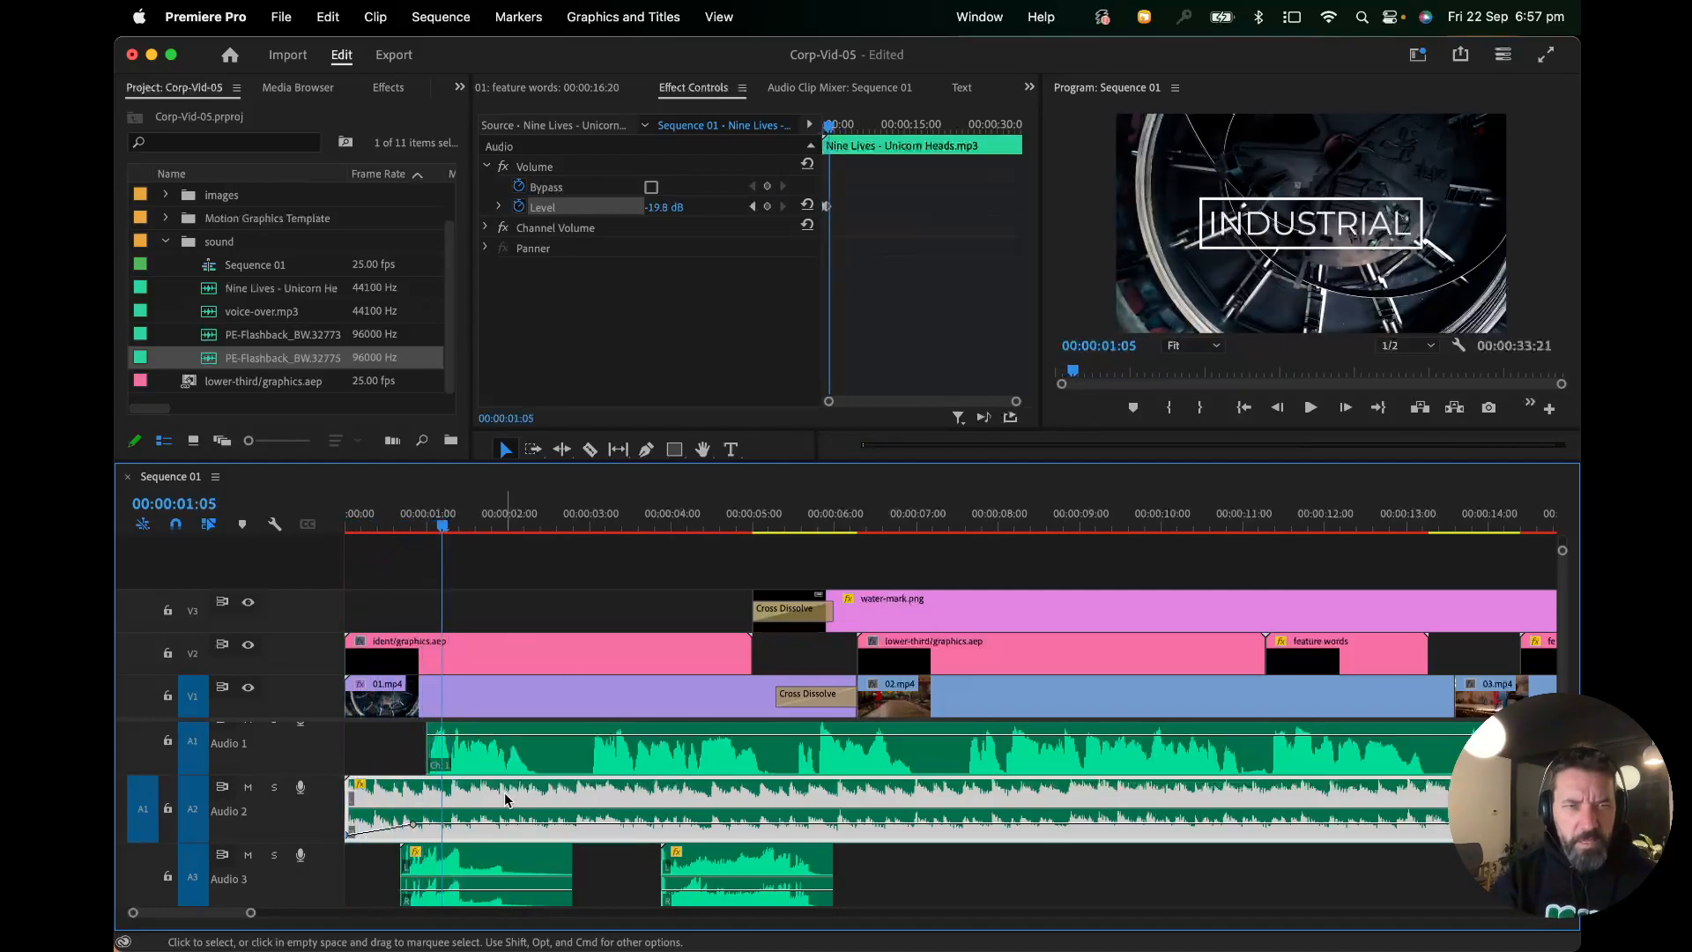
Step: Fade in the 32775 effect with volume keyframes at 00:00:00:17 and 00:00:01:01, lowering the first to silence
left_click(466, 868)
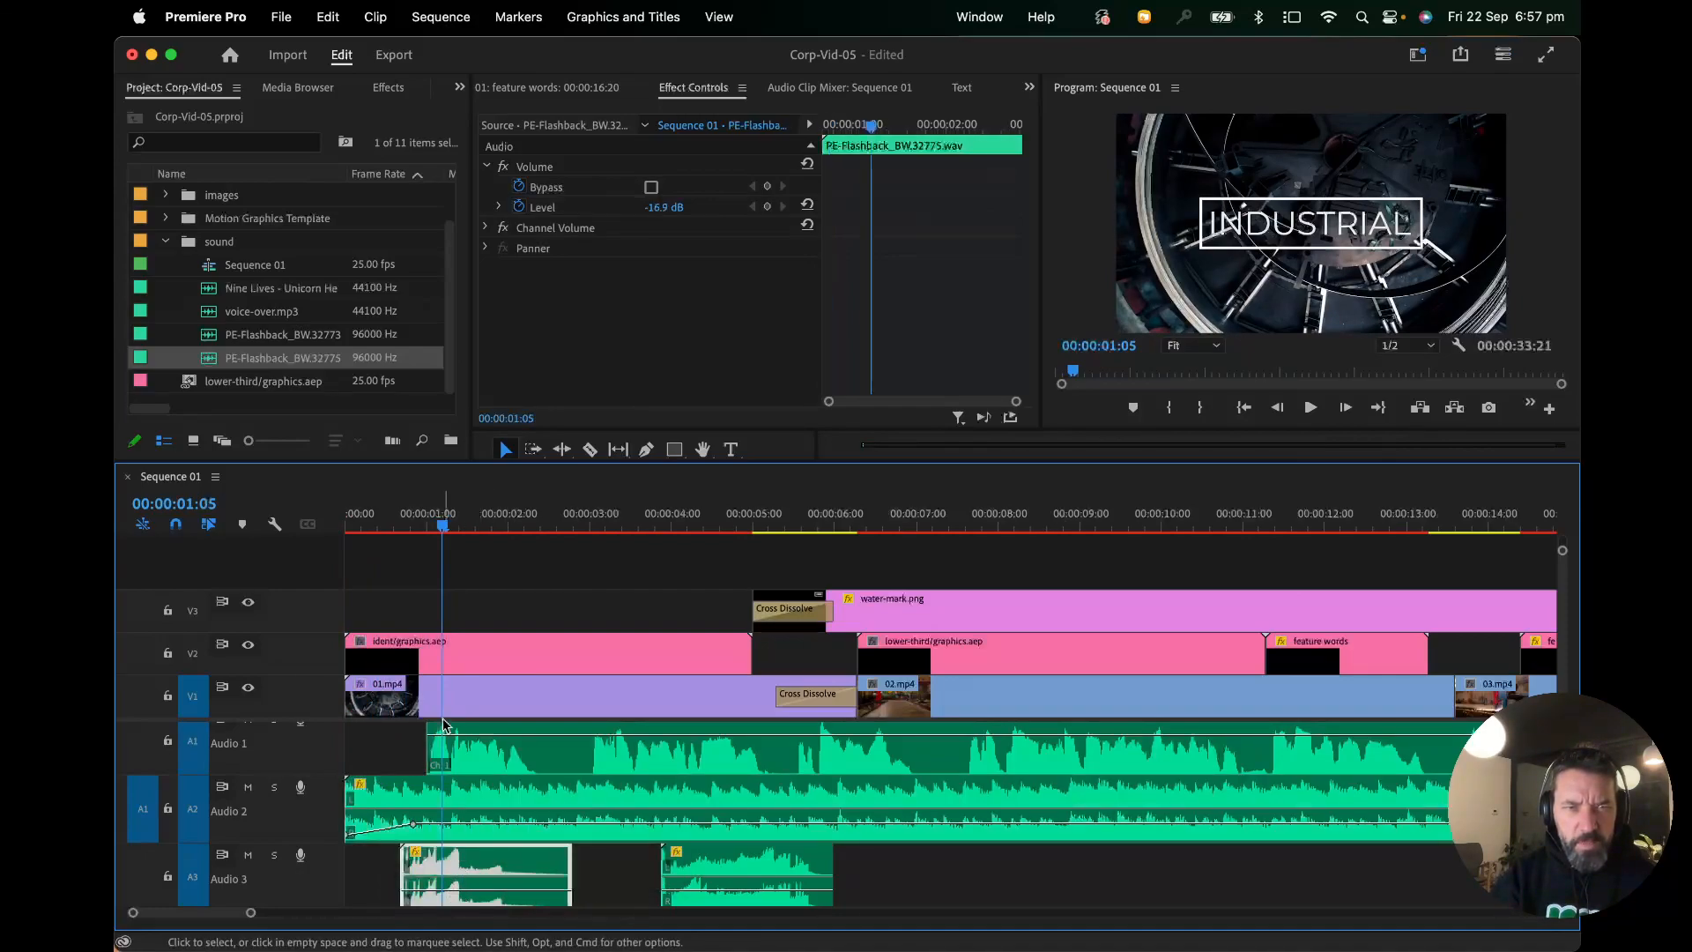
left_click(457, 548)
left_click_drag(447, 533, 430, 528)
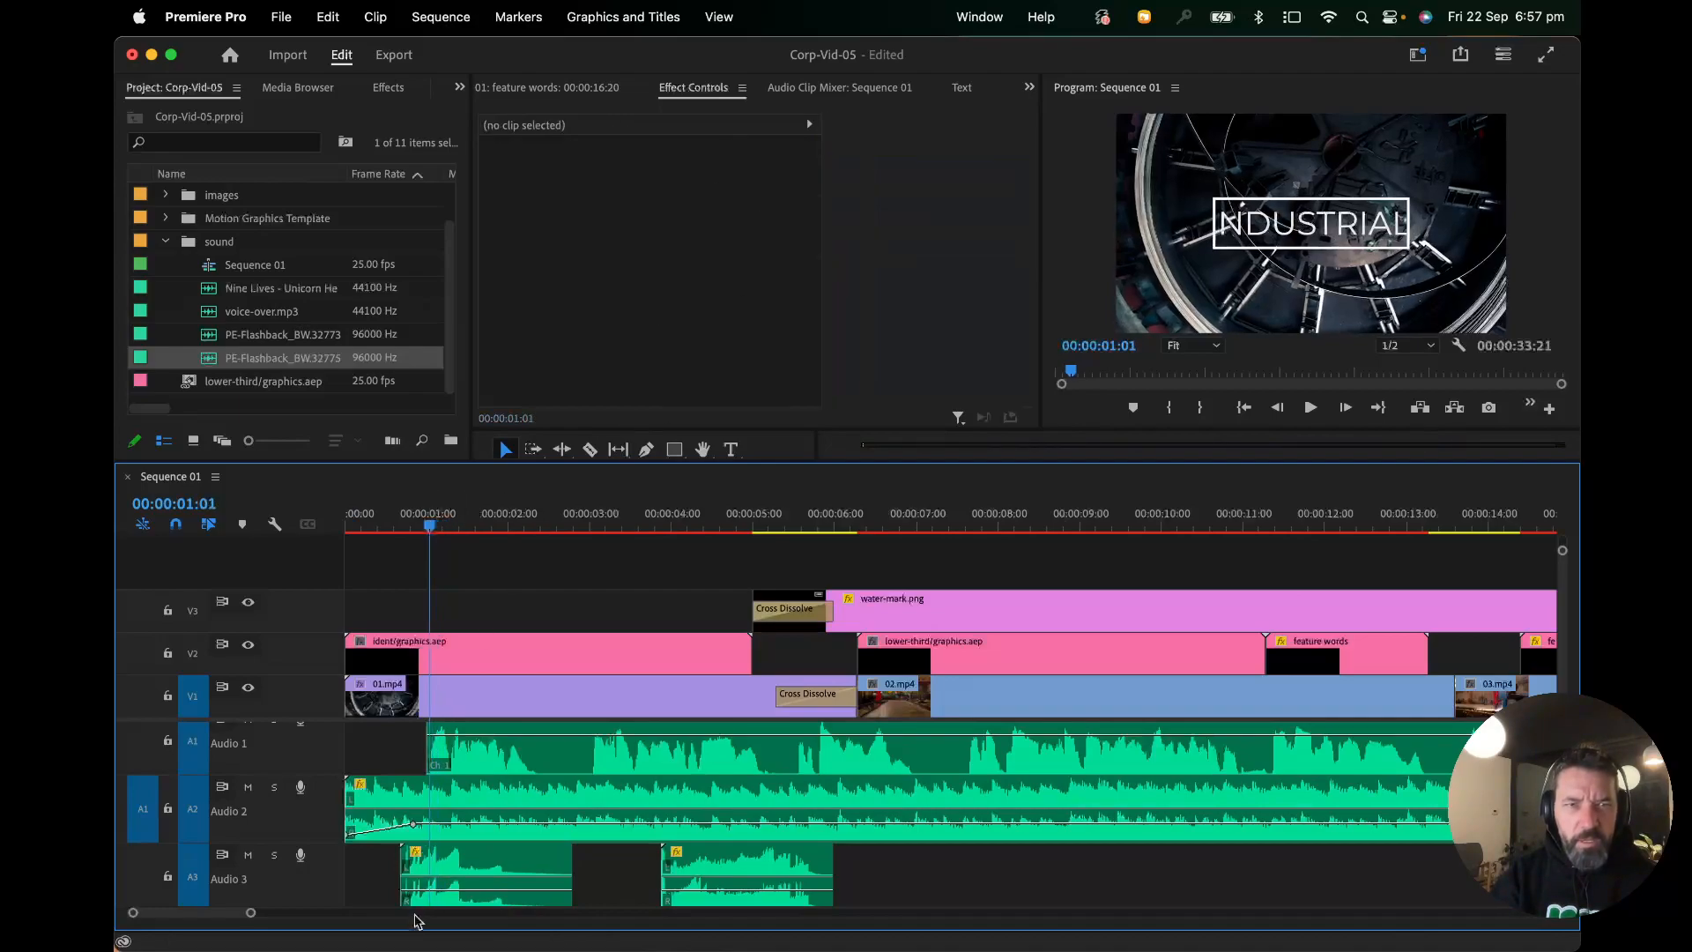
left_click(435, 892)
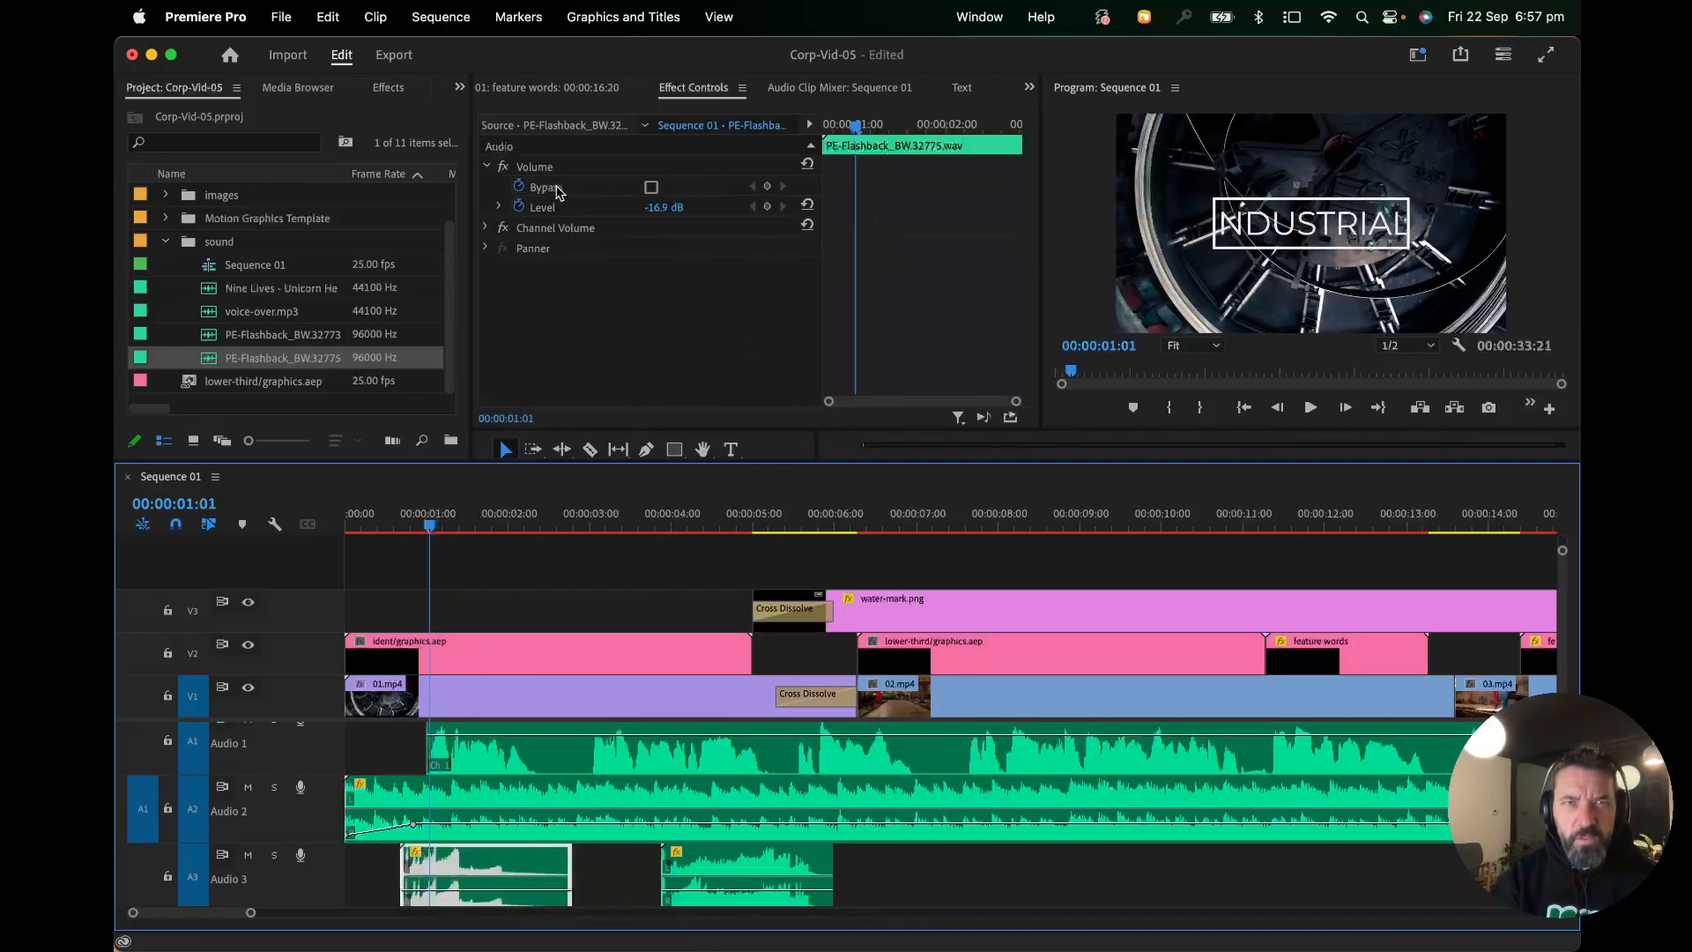
left_click(768, 206)
left_click_drag(853, 130, 825, 129)
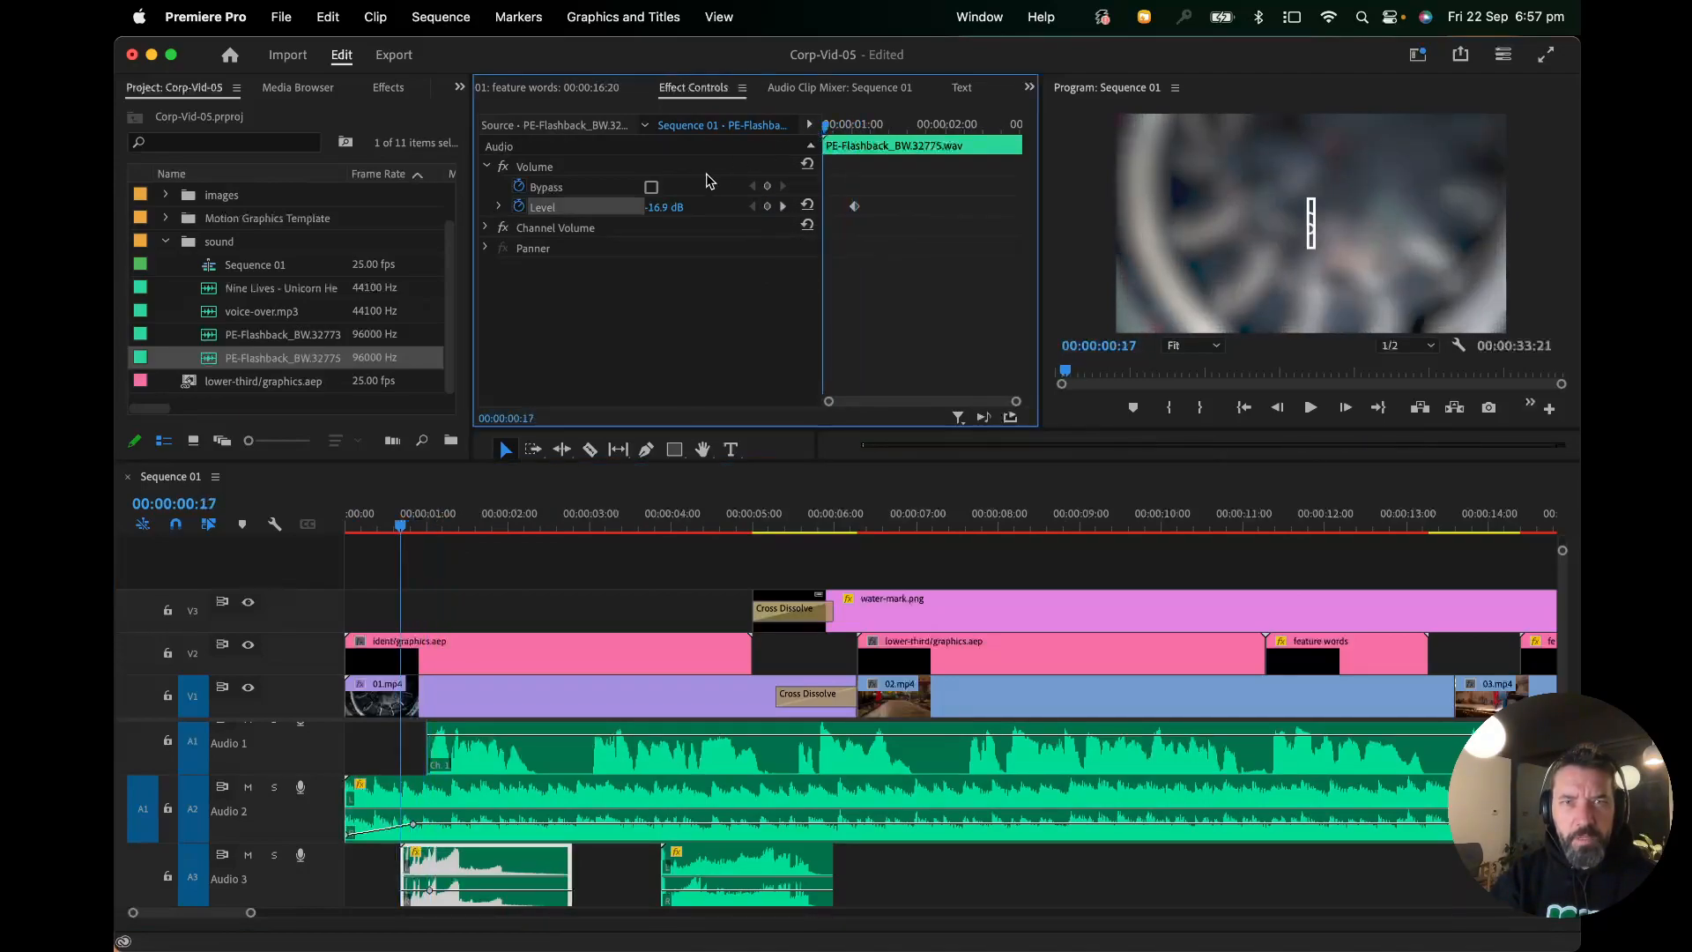
left_click(766, 207)
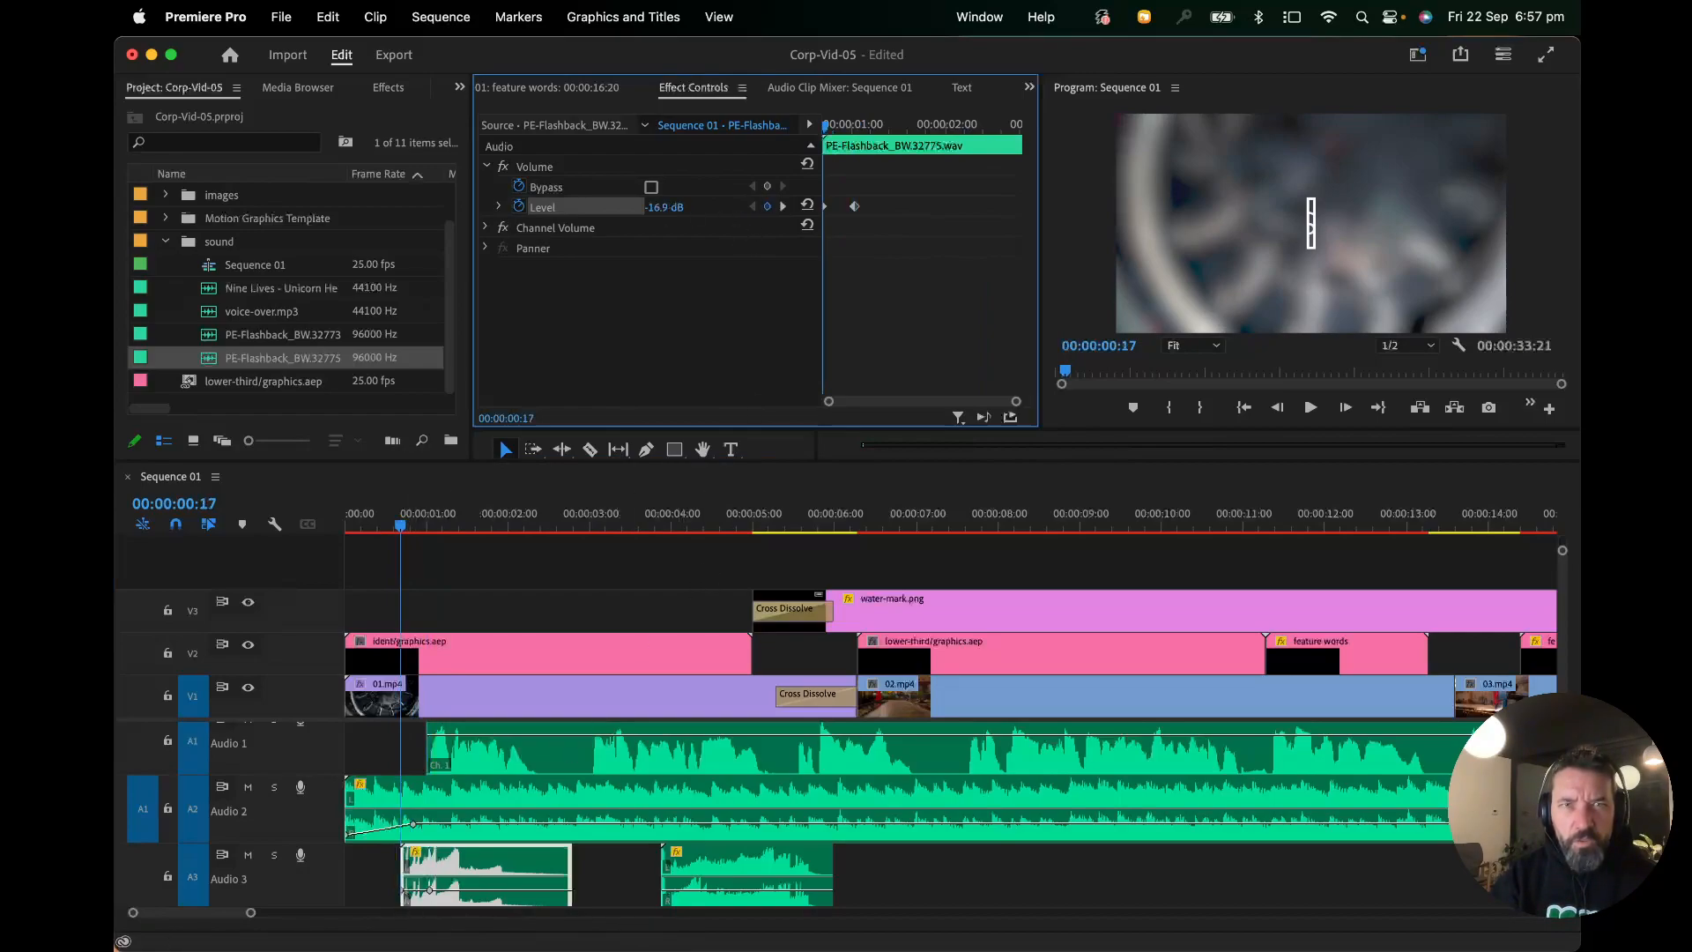
left_click_drag(665, 207, 635, 207)
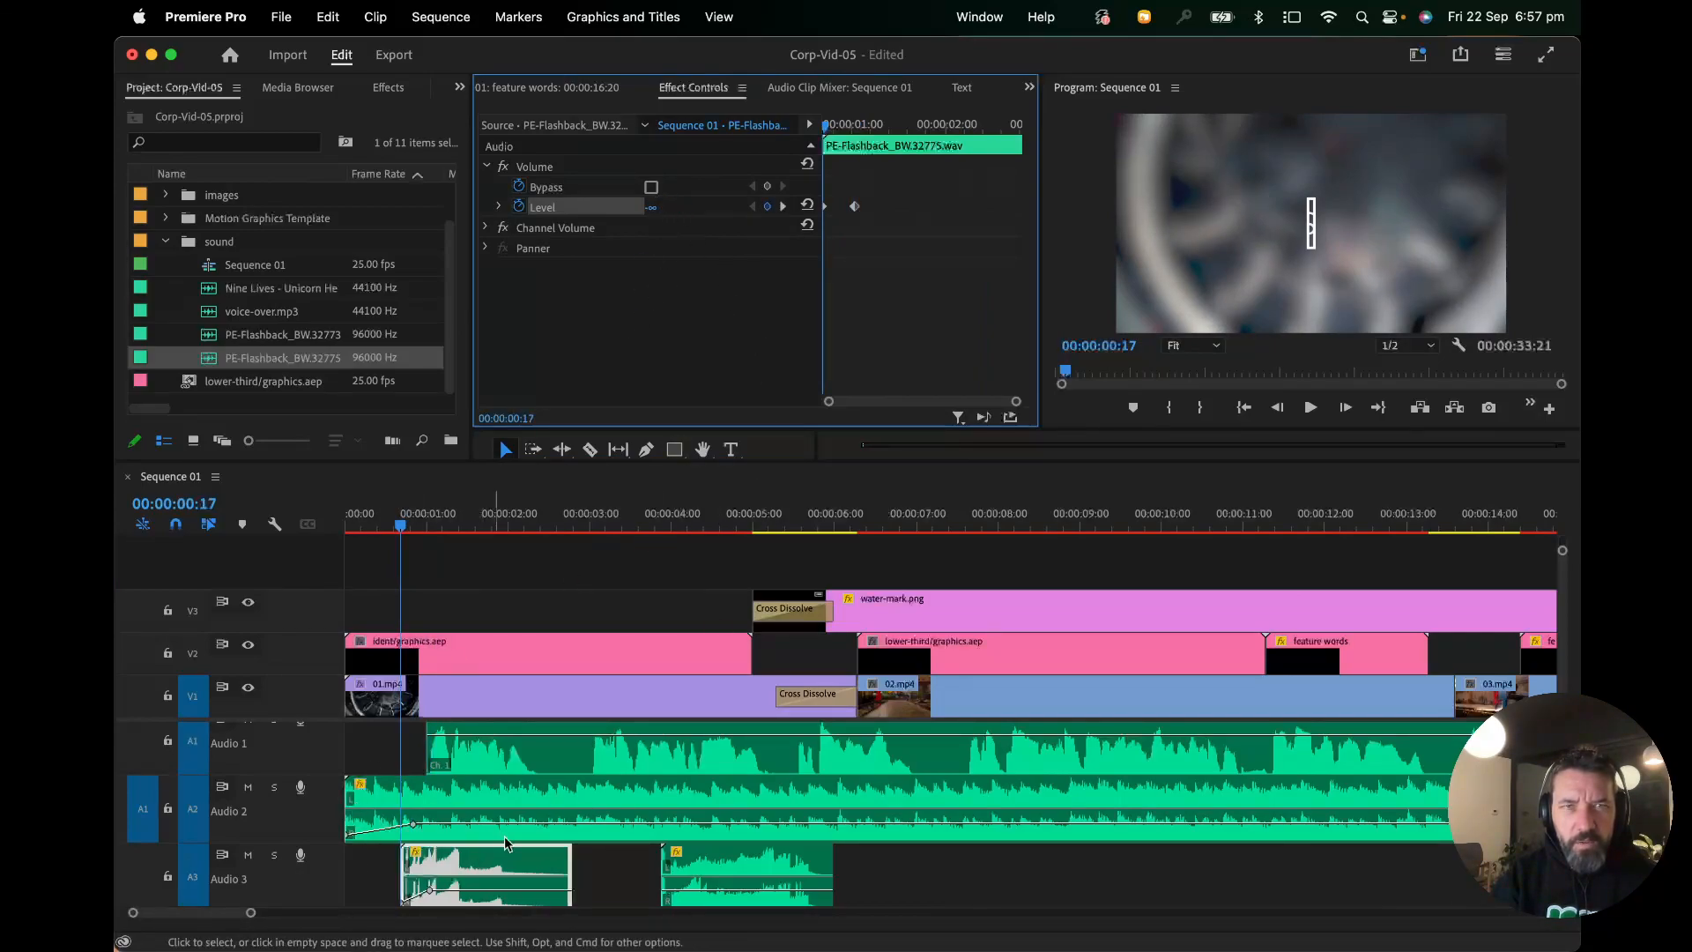
Step: Fade out the 32775 effect from a volume keyframe at 00:00:01:16 to a silent keyframe just after 00:00:02:03
left_click_drag(405, 524, 479, 524)
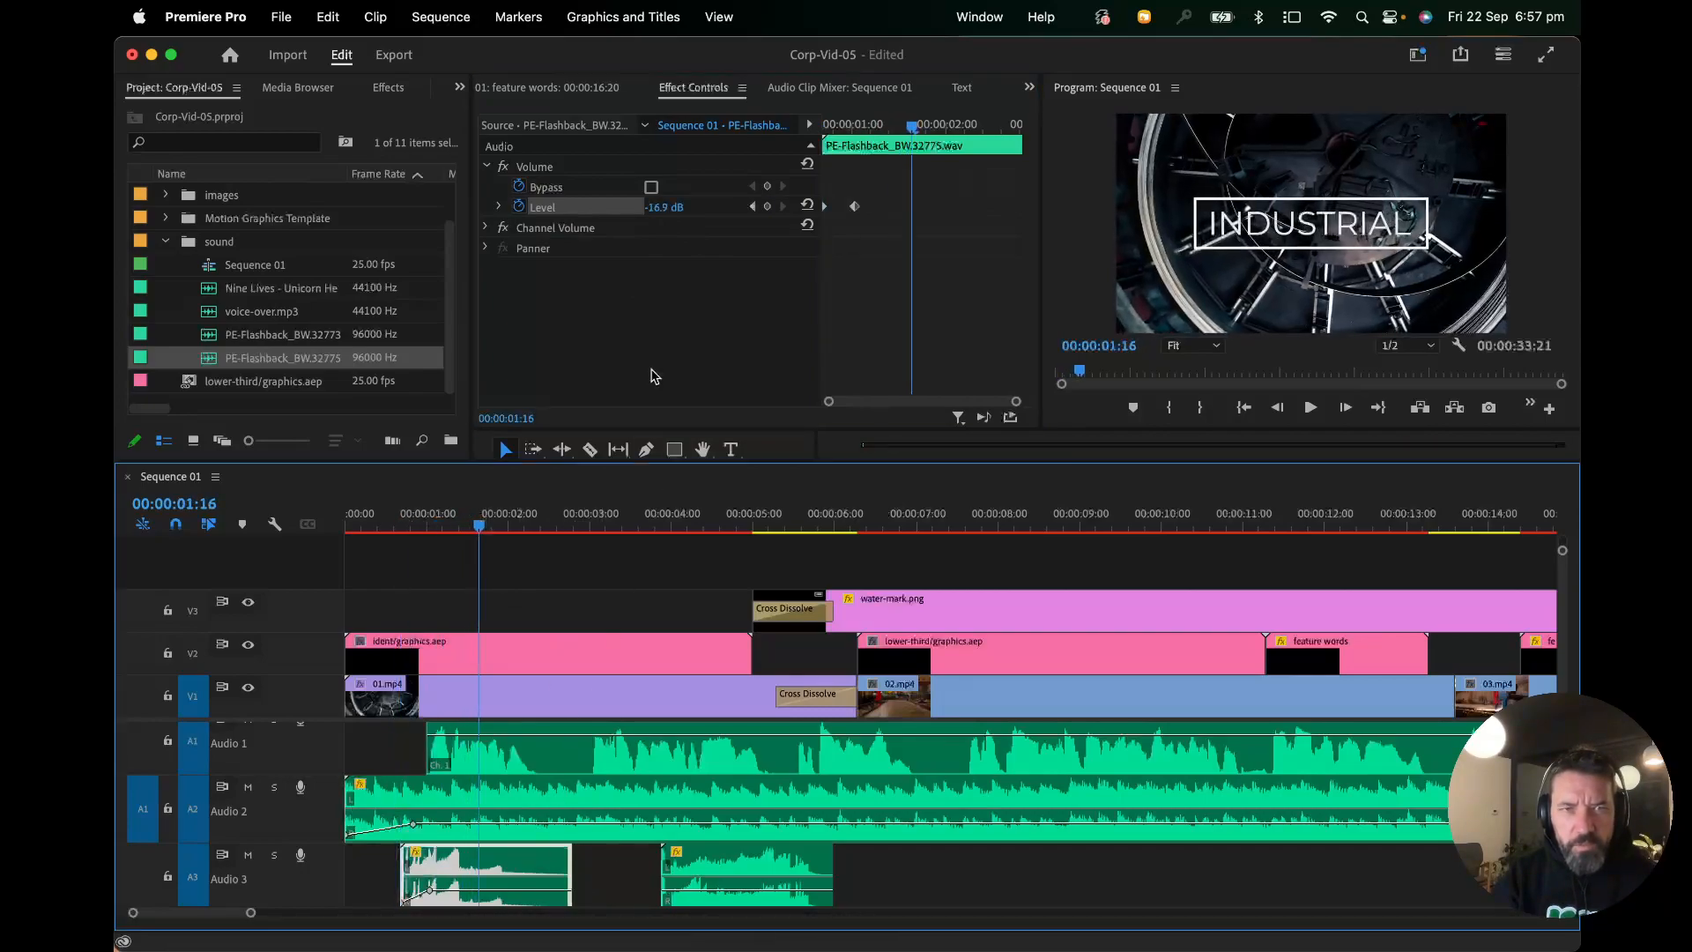
left_click(767, 206)
left_click_drag(938, 122, 956, 124)
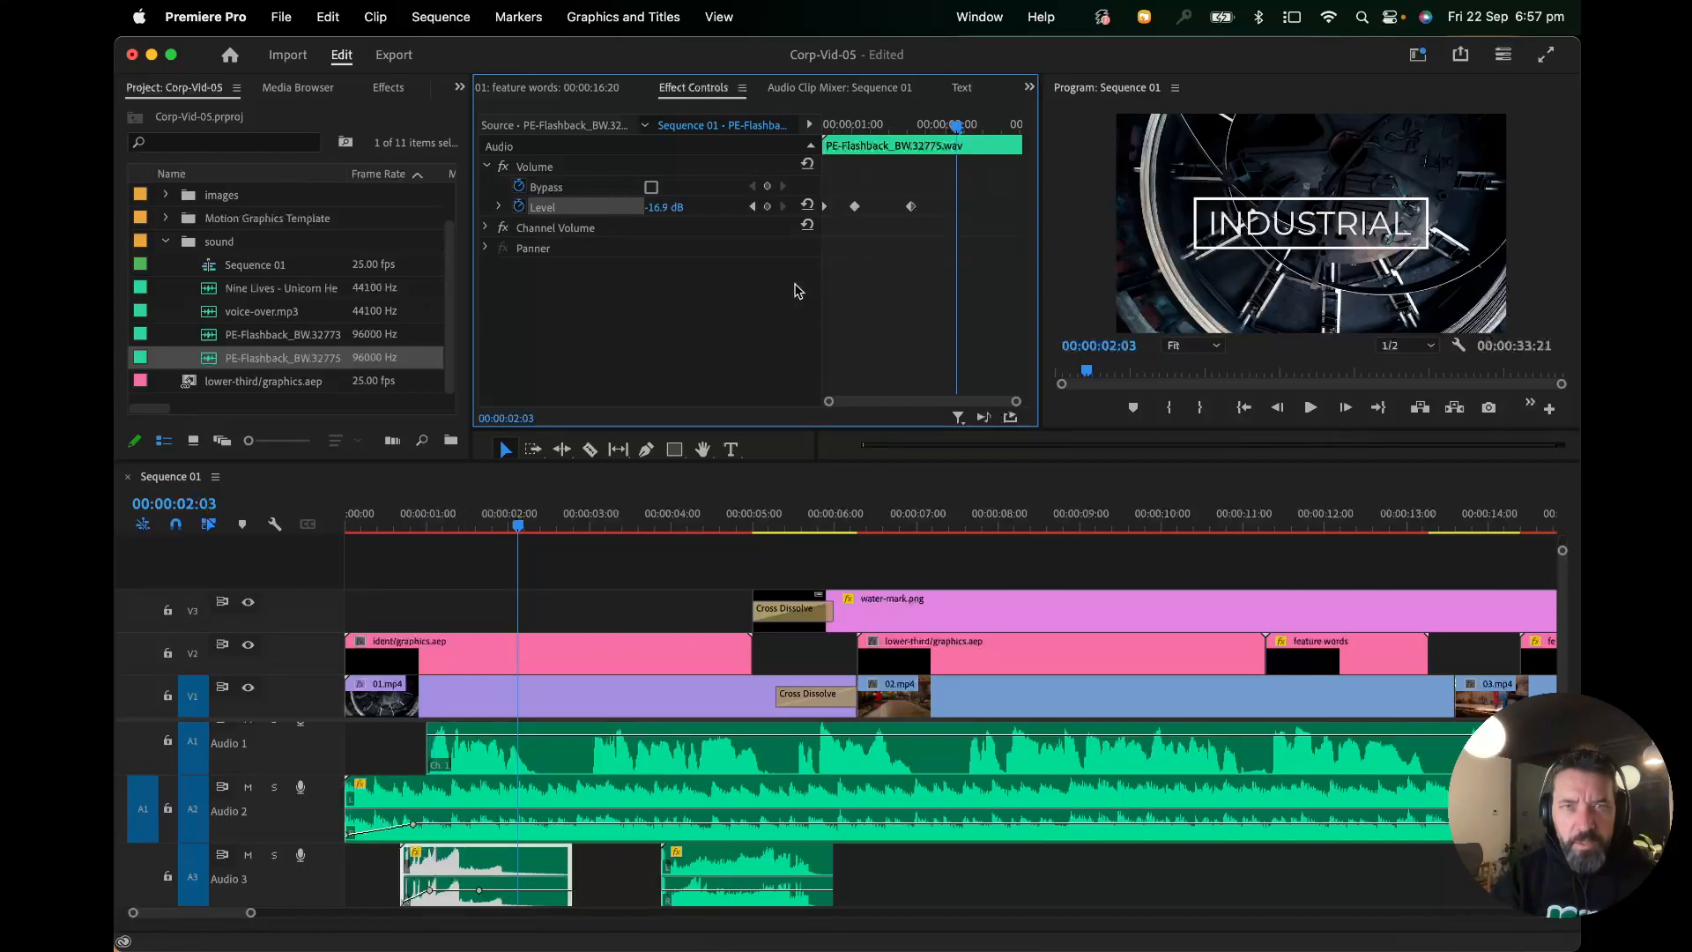
left_click(767, 206)
left_click_drag(518, 893, 525, 905)
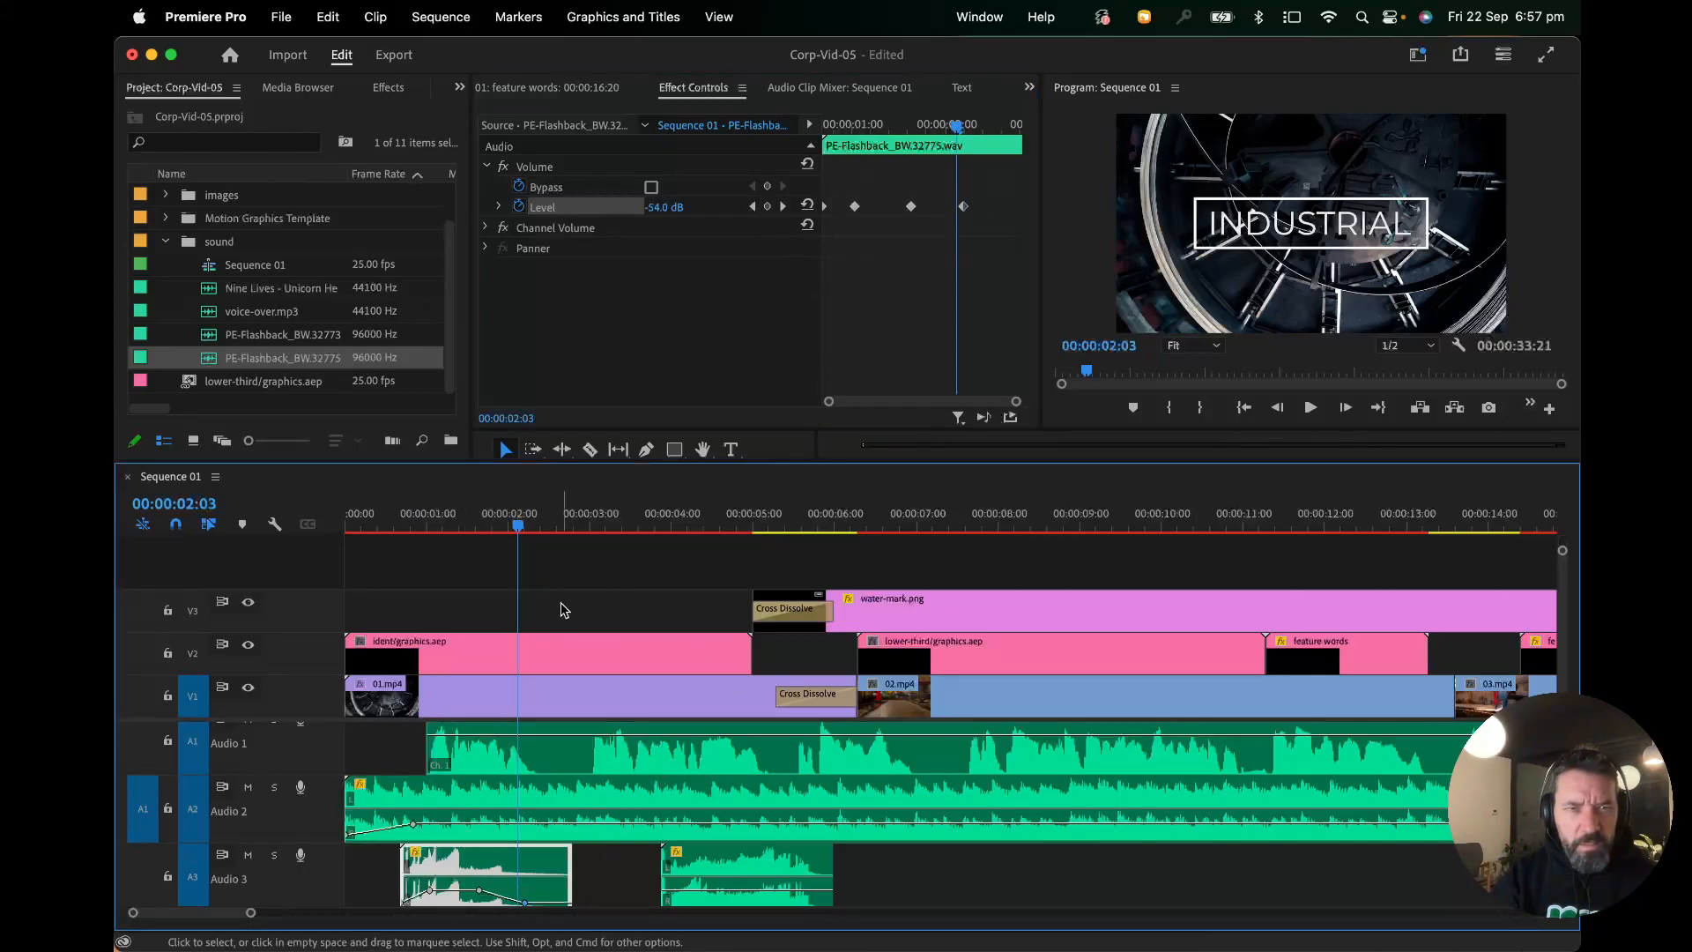
Step: Fade out the 32773 effect from a volume keyframe at 00:00:04:17 to a silent keyframe just after 00:00:05:09
left_click_drag(531, 527, 711, 527)
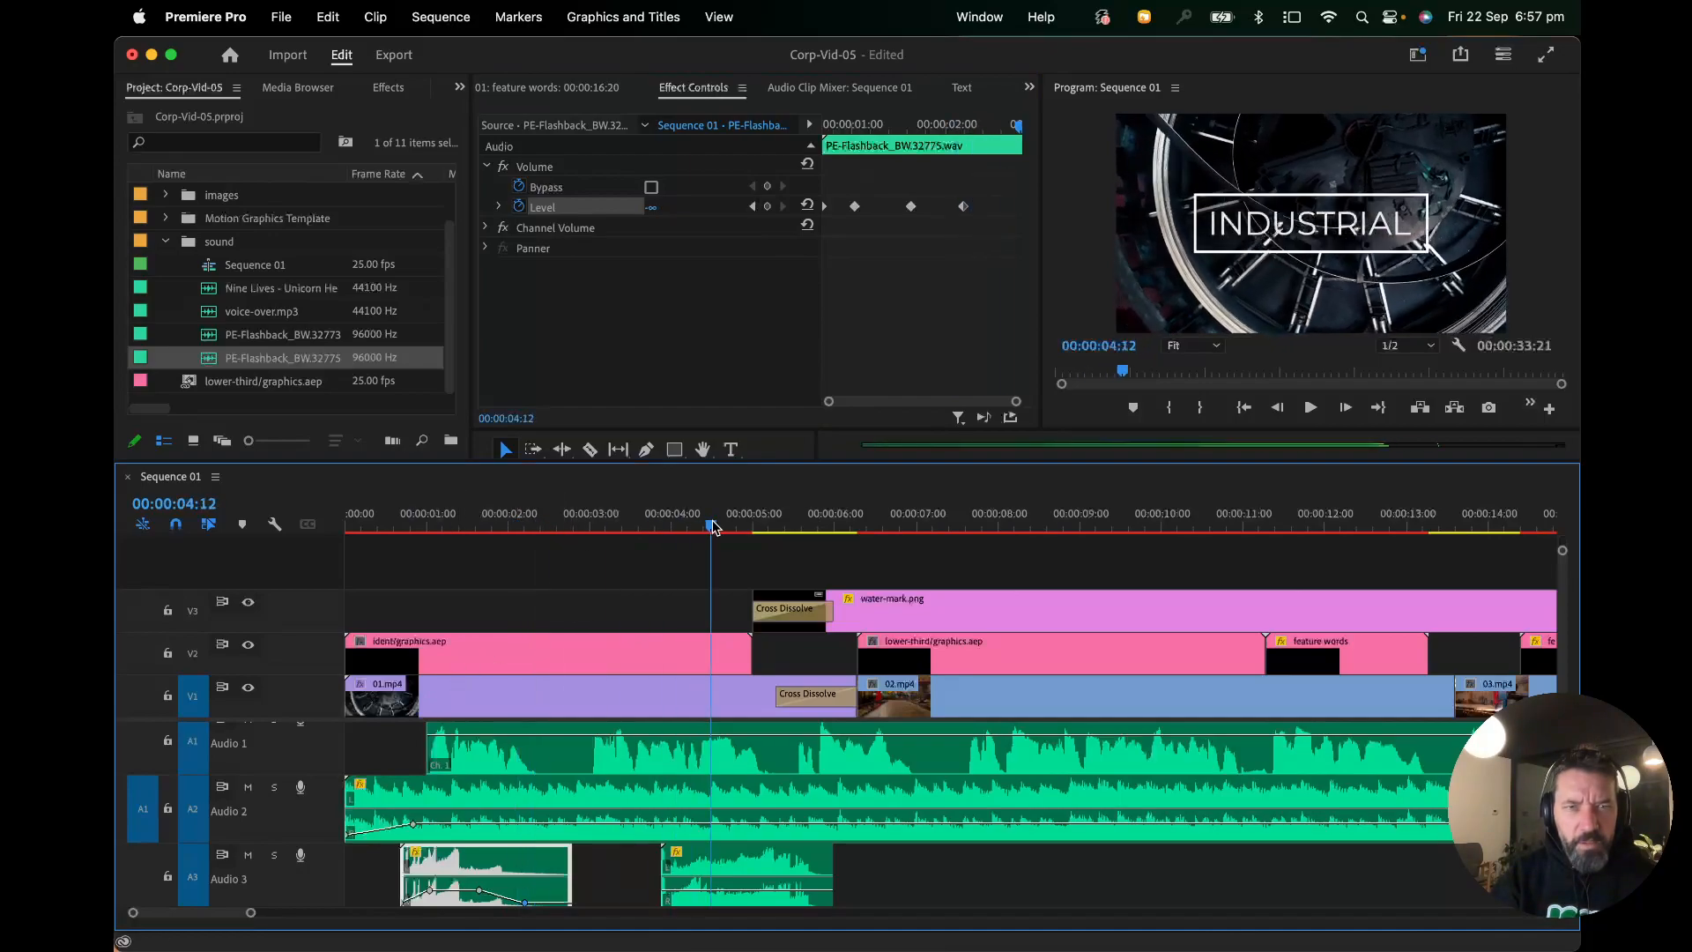
left_click(718, 893)
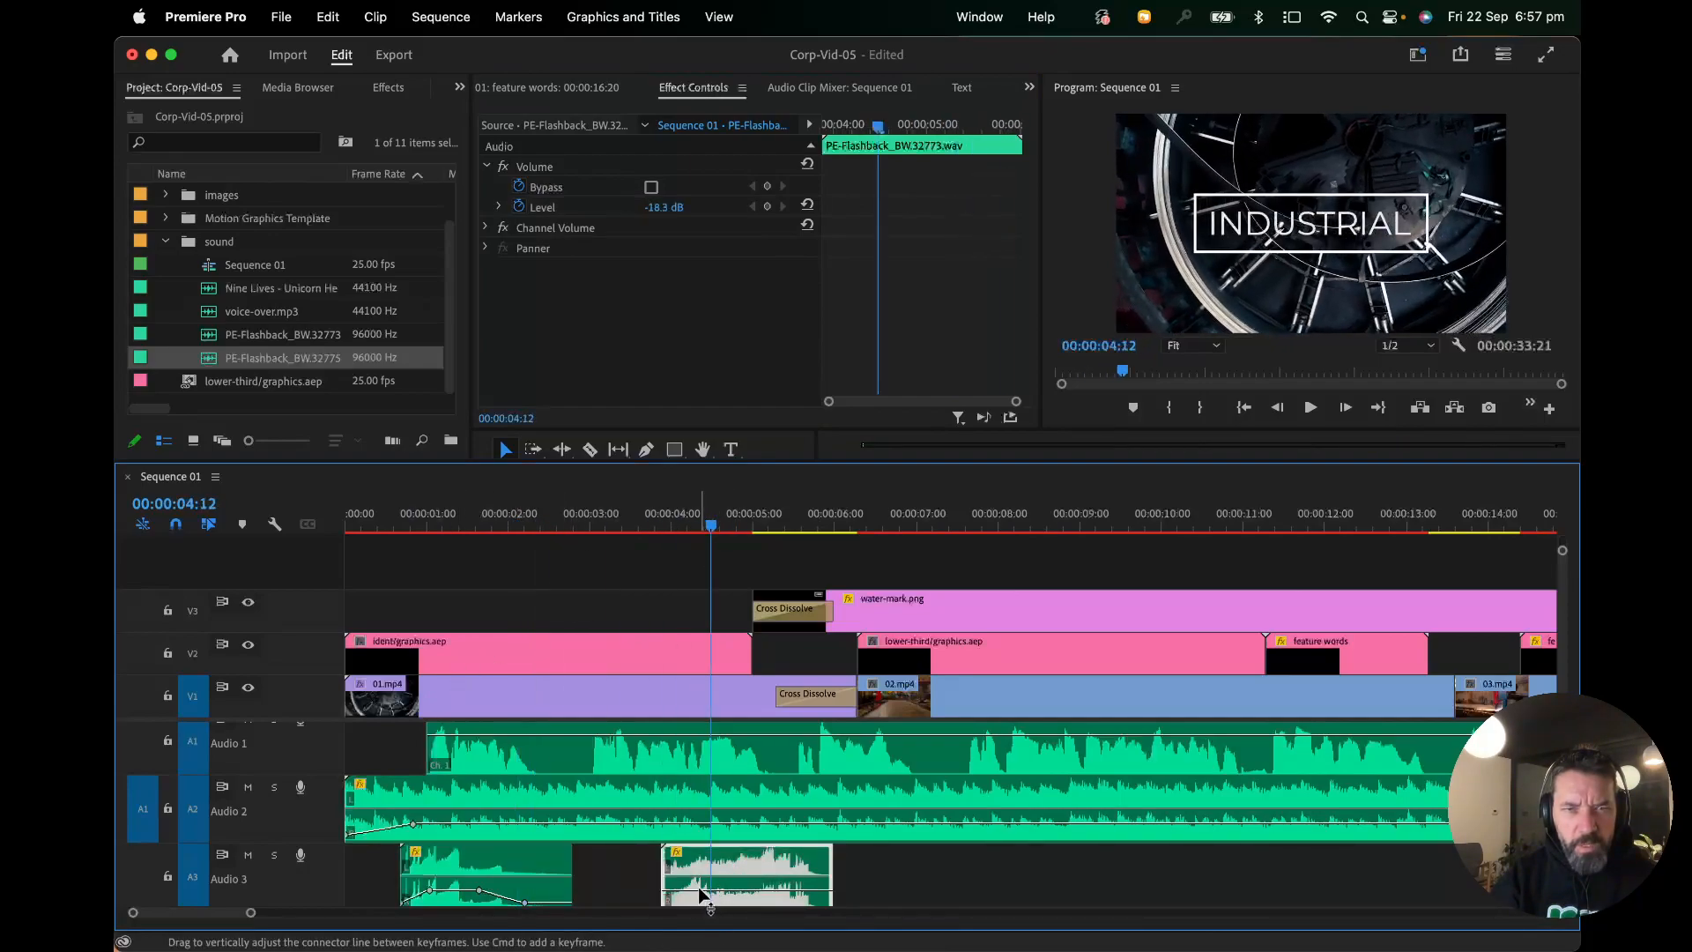
mouse_move(712, 527)
left_mouse_down()
mouse_move(744, 527)
mouse_move(727, 527)
left_mouse_up()
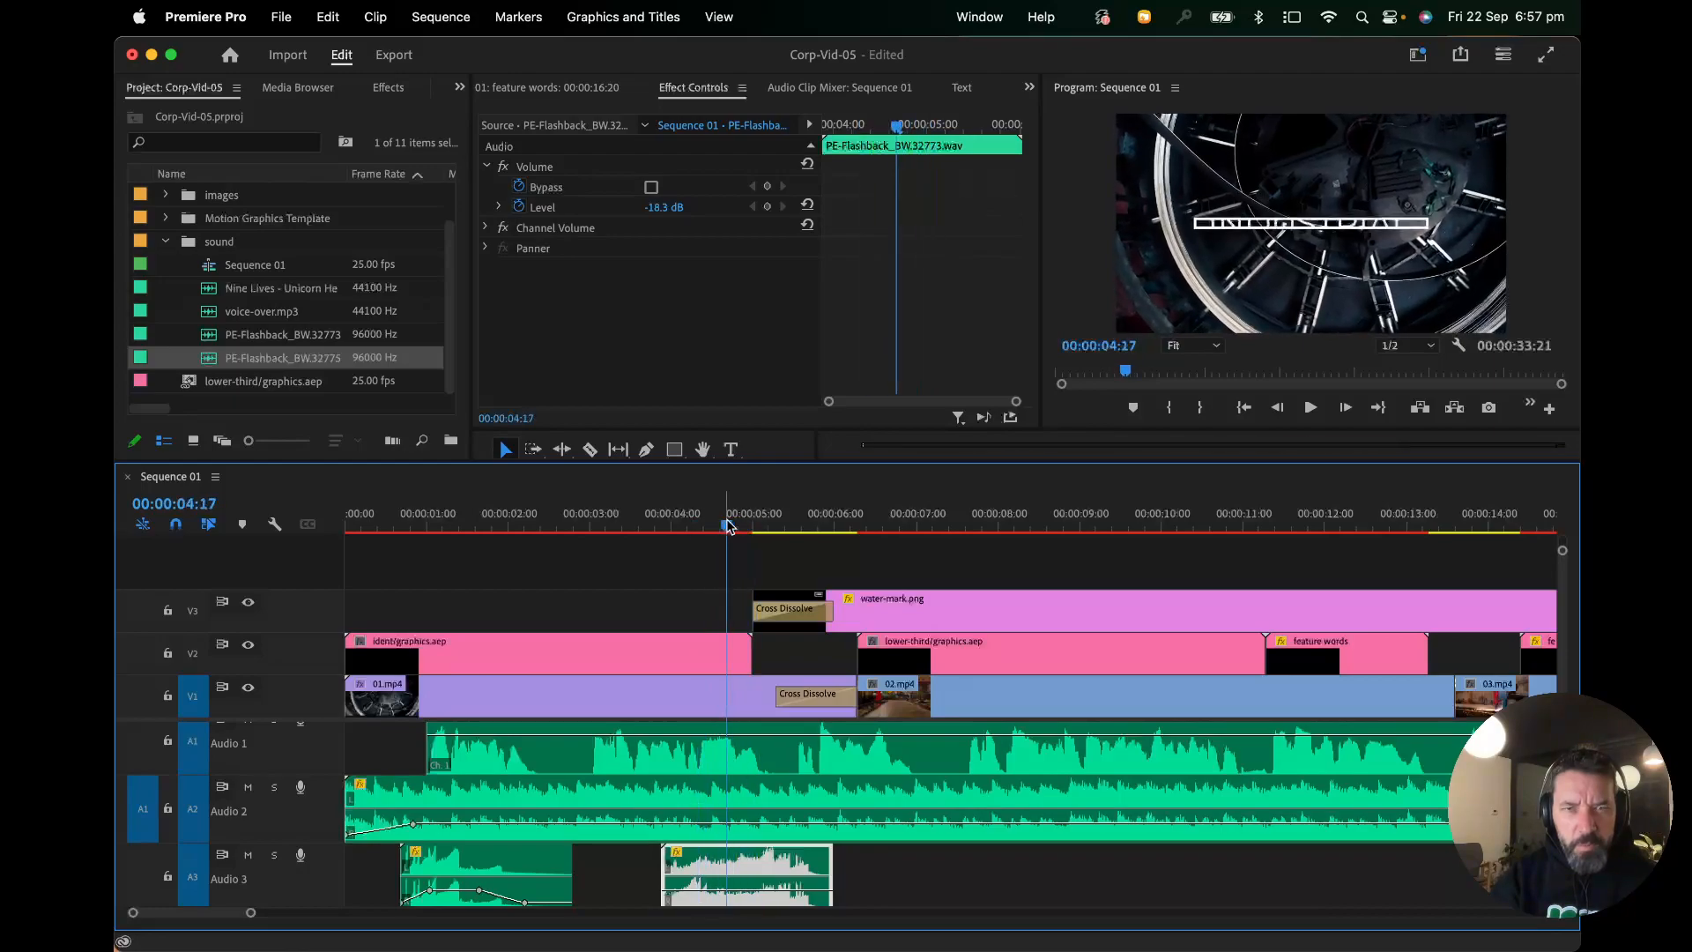
left_click(763, 207)
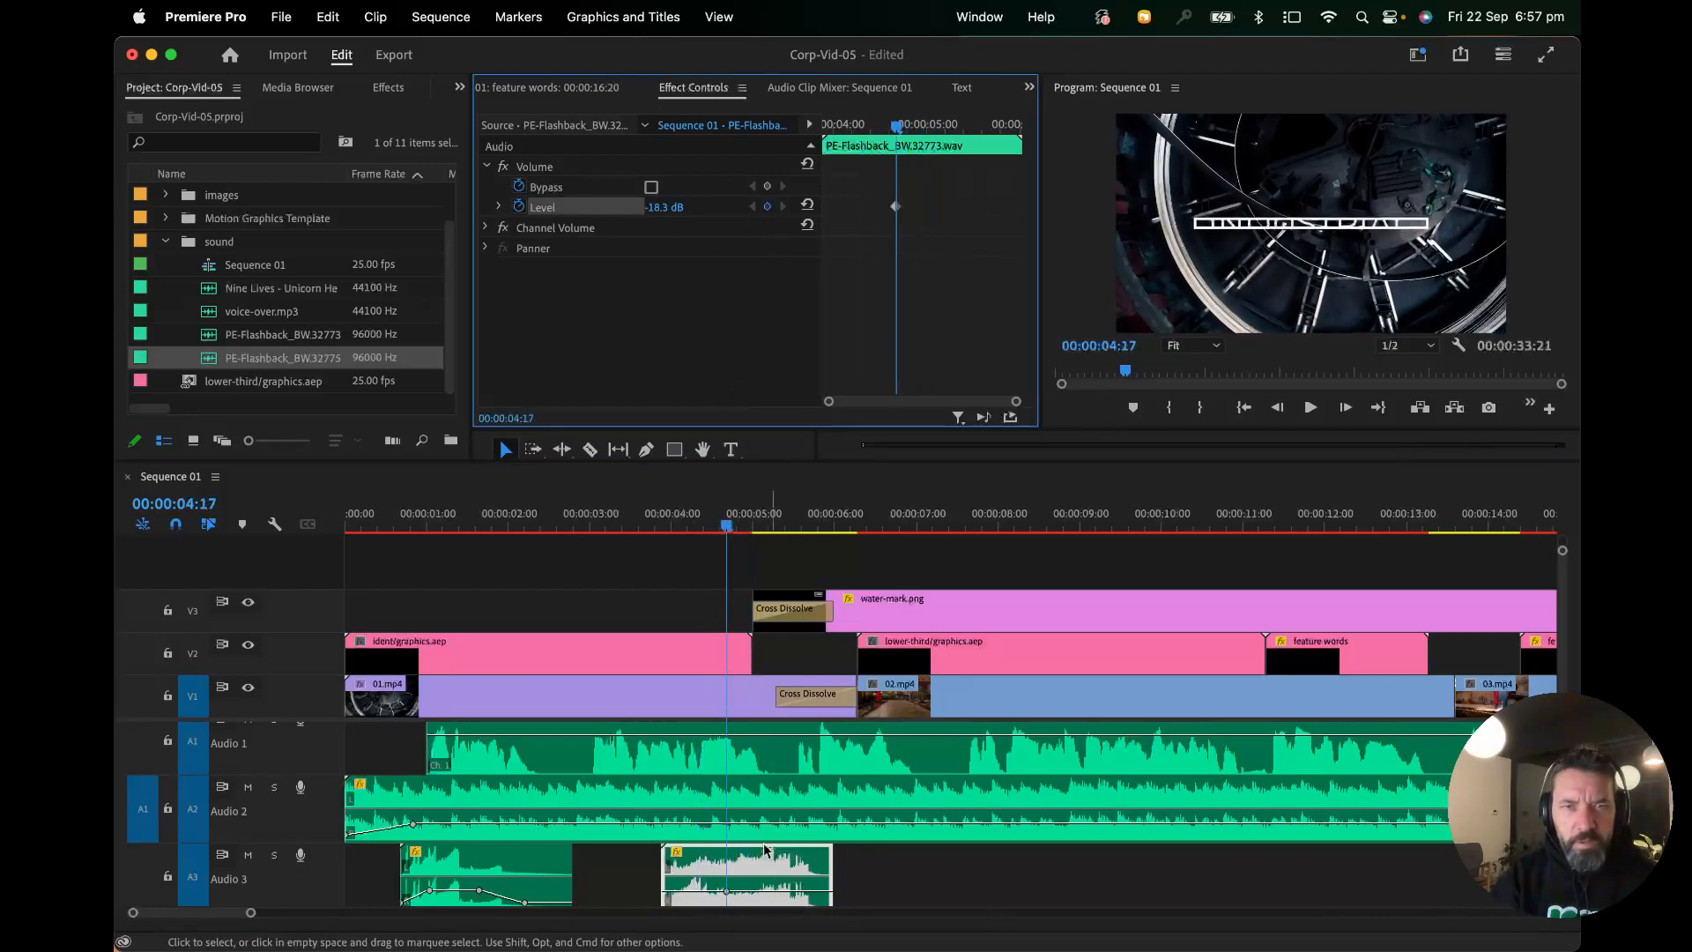
left_click_drag(741, 527, 783, 527)
left_click(768, 206)
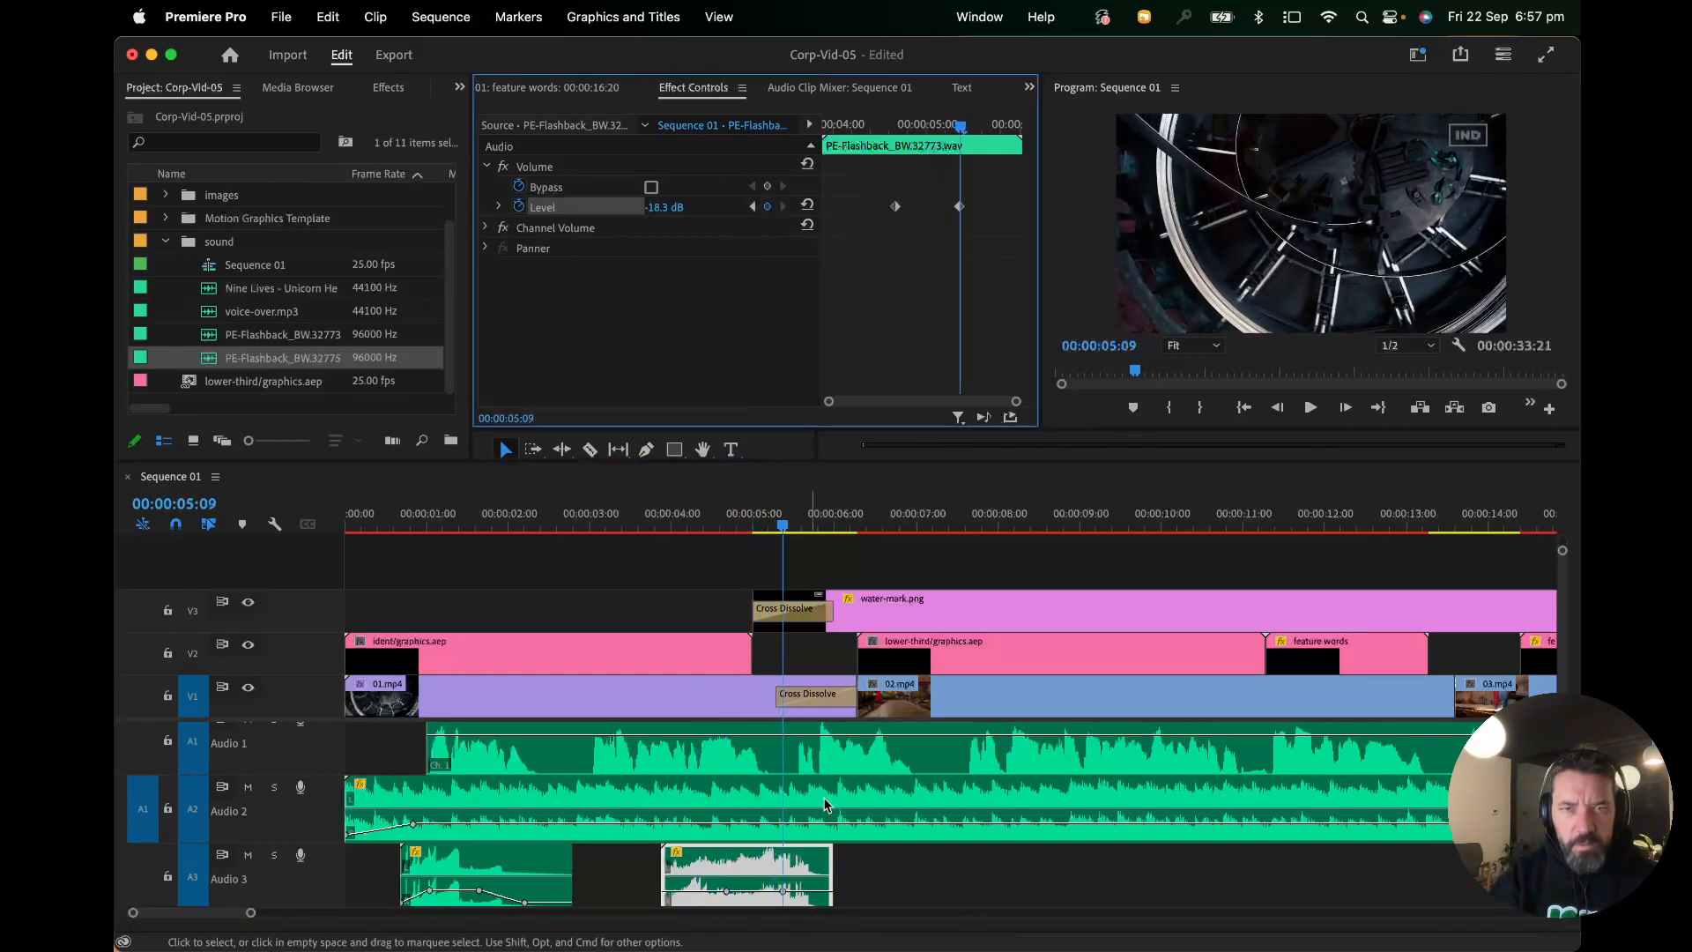
left_click_drag(785, 892, 788, 903)
Step: Play the opening from the start, and move the 32773 effect's first volume keyframe slightly earlier and down to -23.3 dB
key("Home")
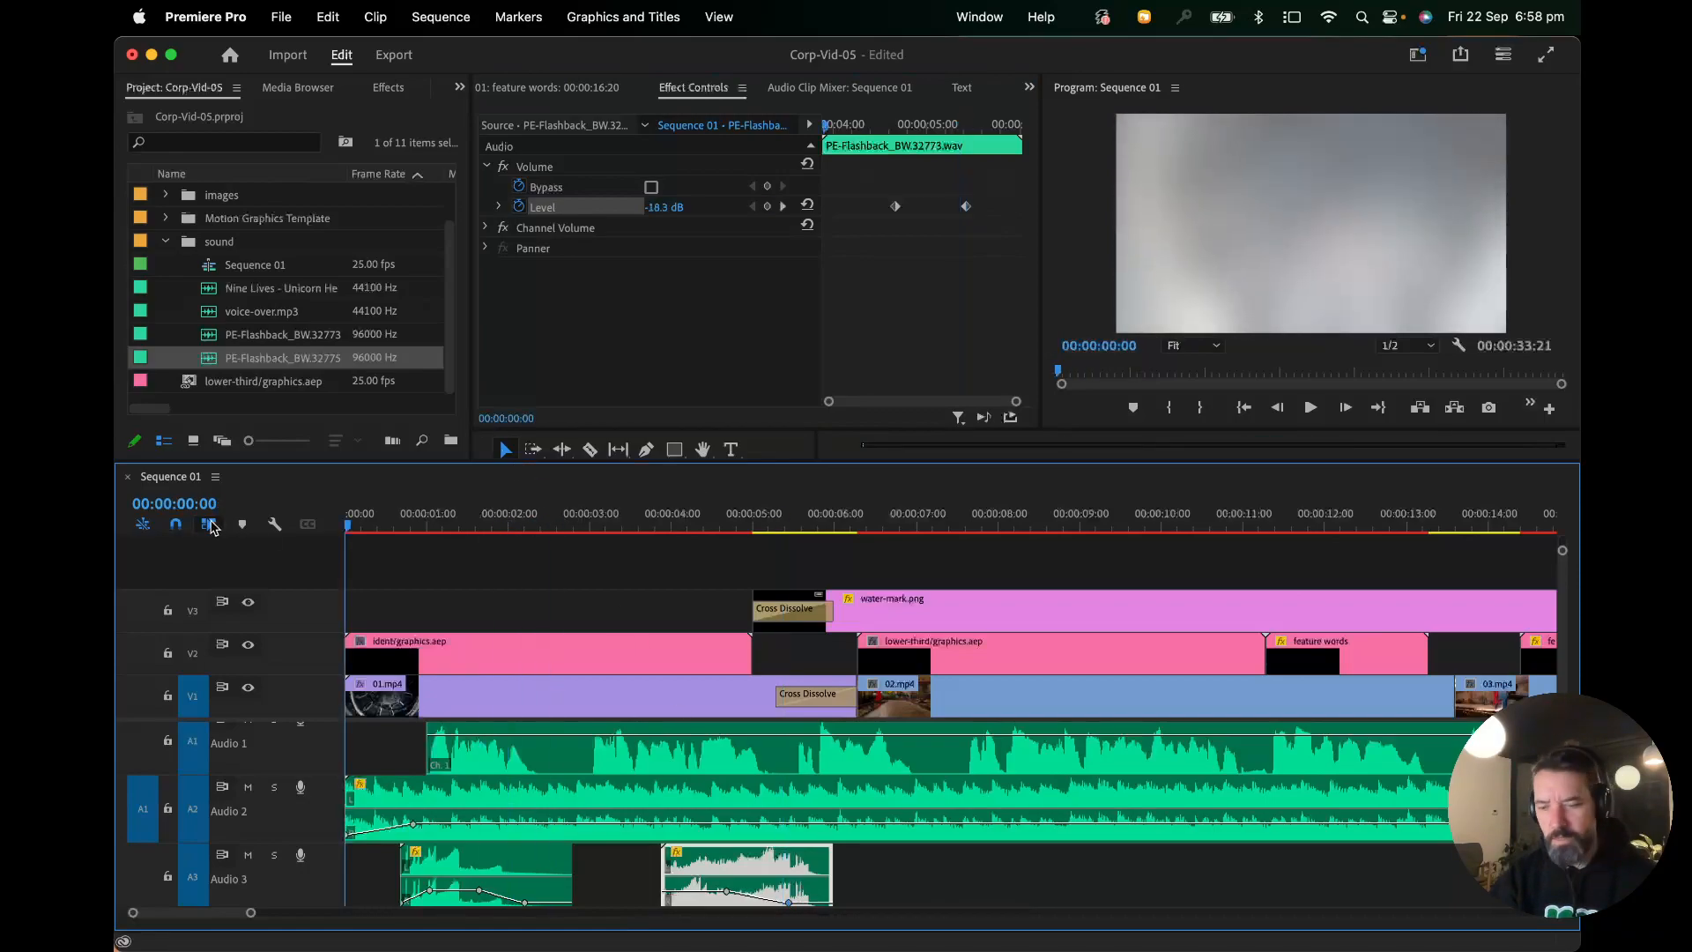
key("space")
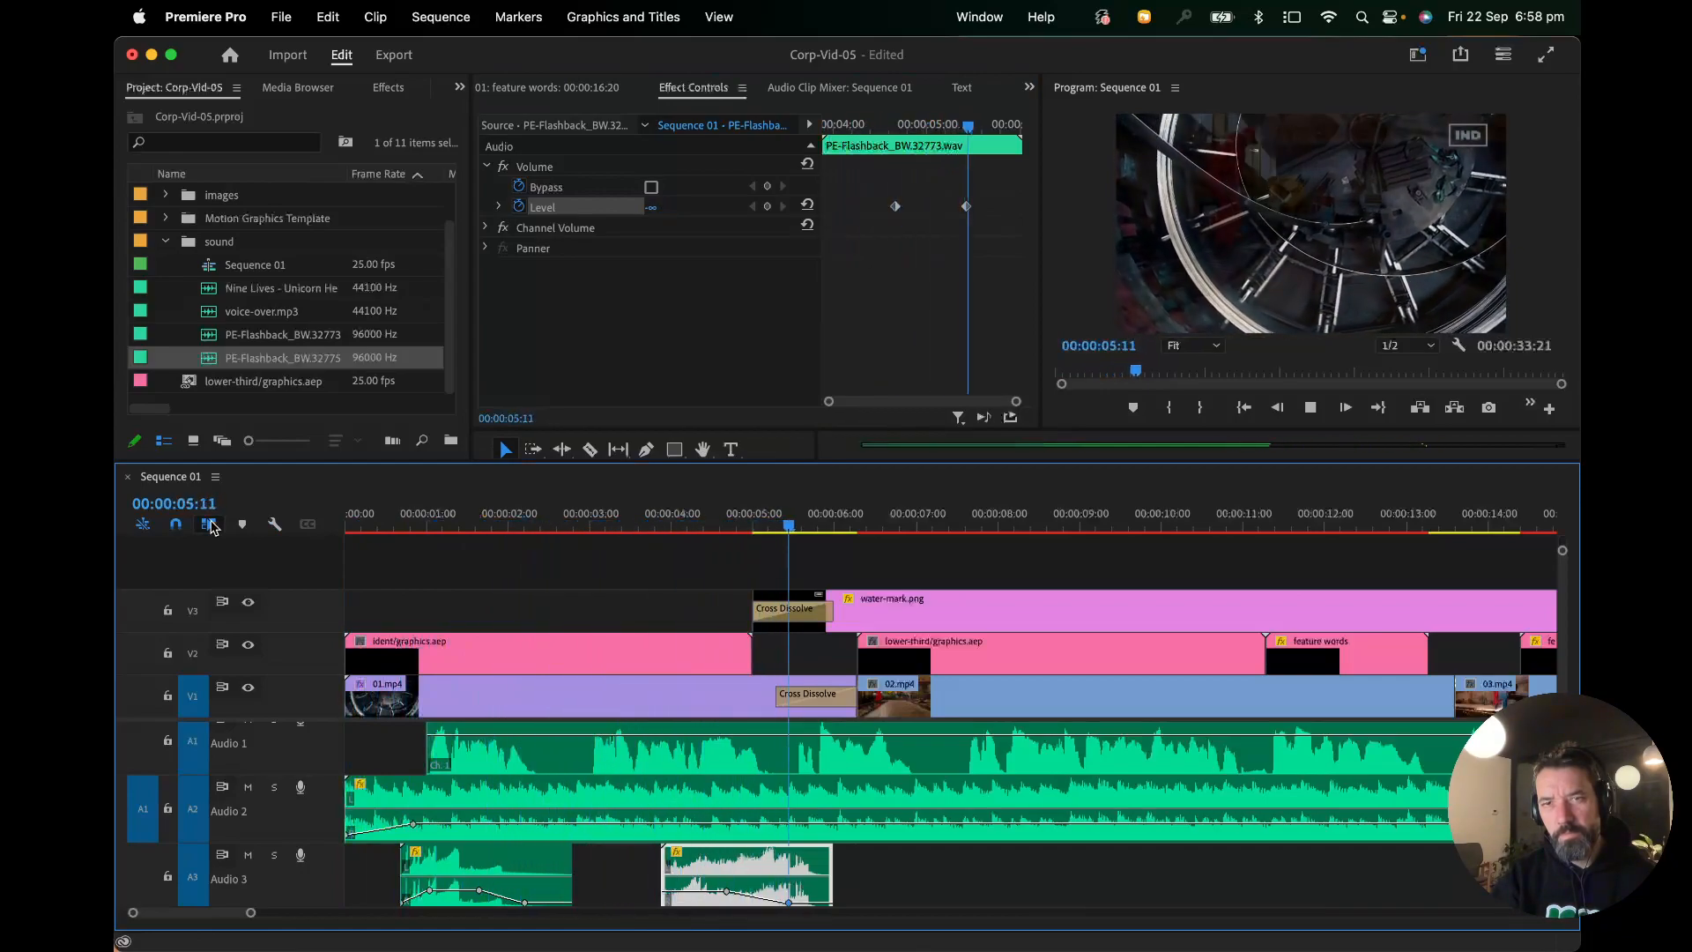
key("space")
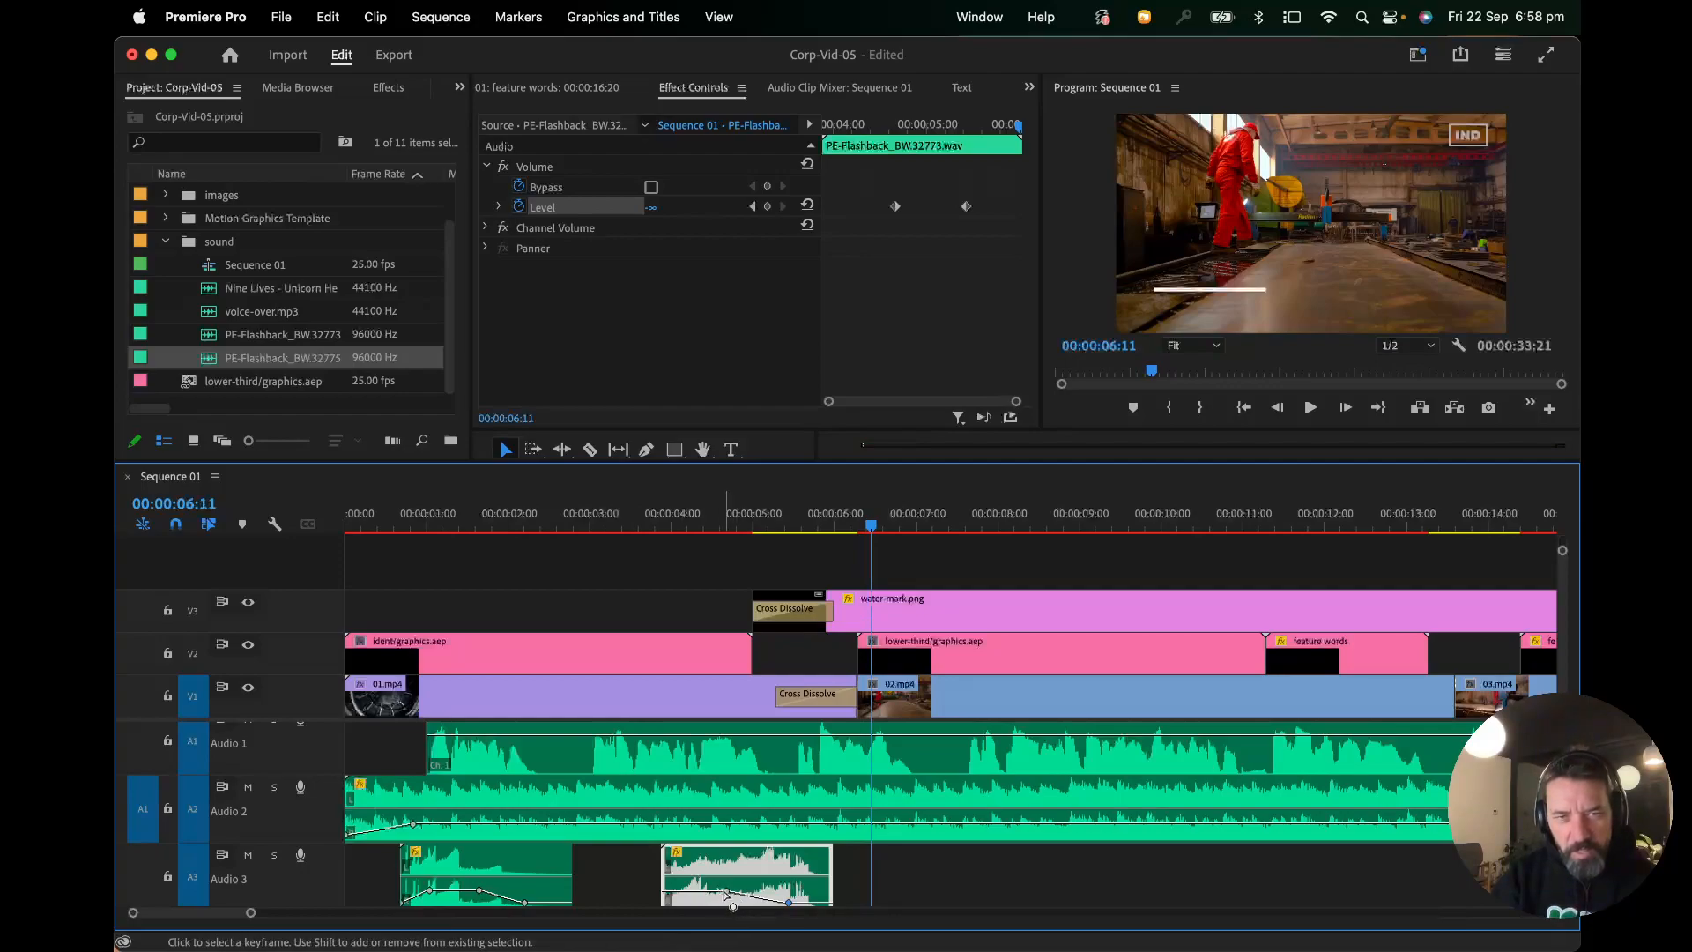
left_click_drag(727, 896, 725, 897)
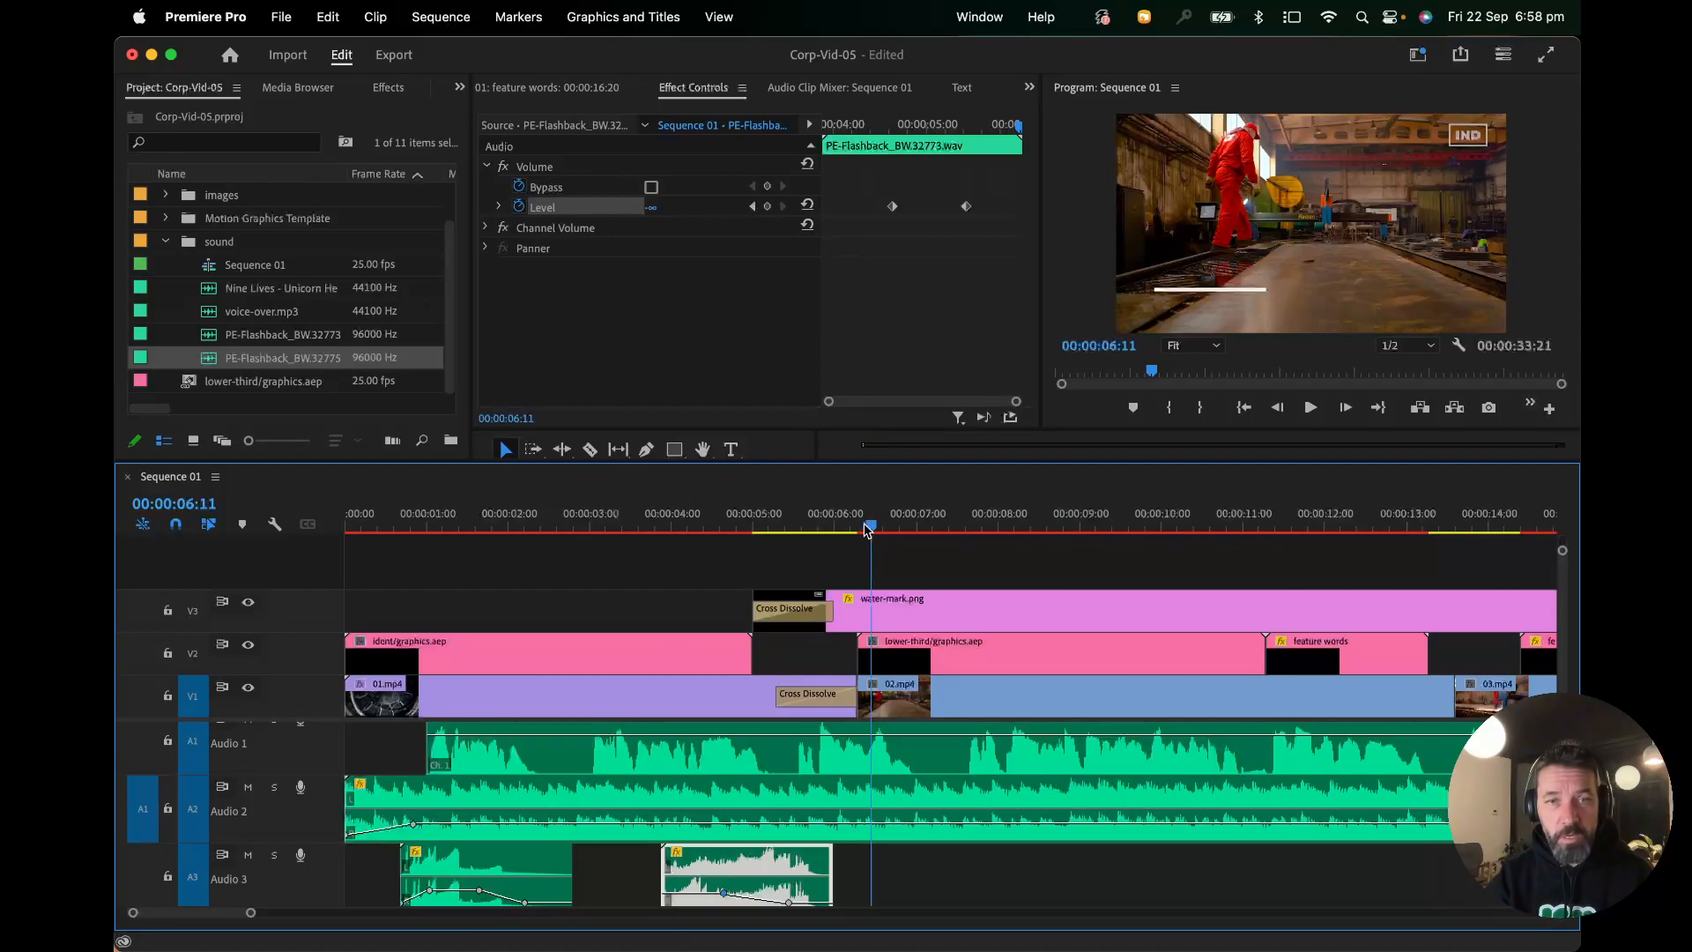
Step: Add volume keyframes to the Nine Lives music at 00:00:02:01, 00:00:02:16 and just after 00:00:03:00, raising the middle one to about -7.3 dB
left_click(495, 520)
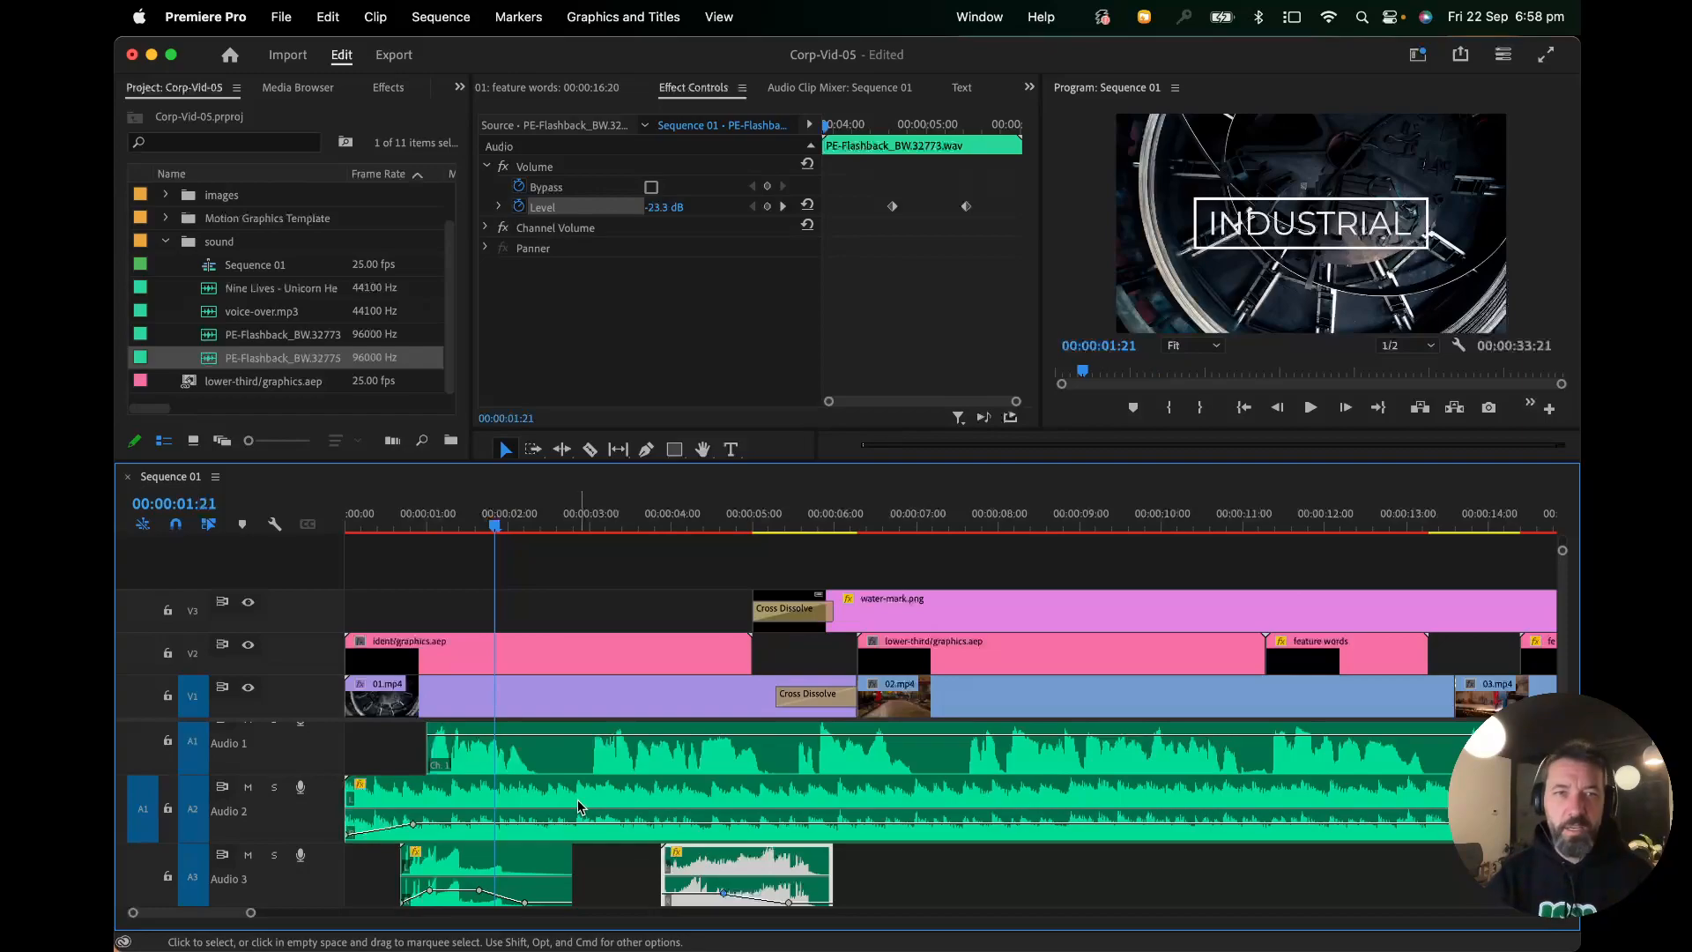
left_click(512, 525)
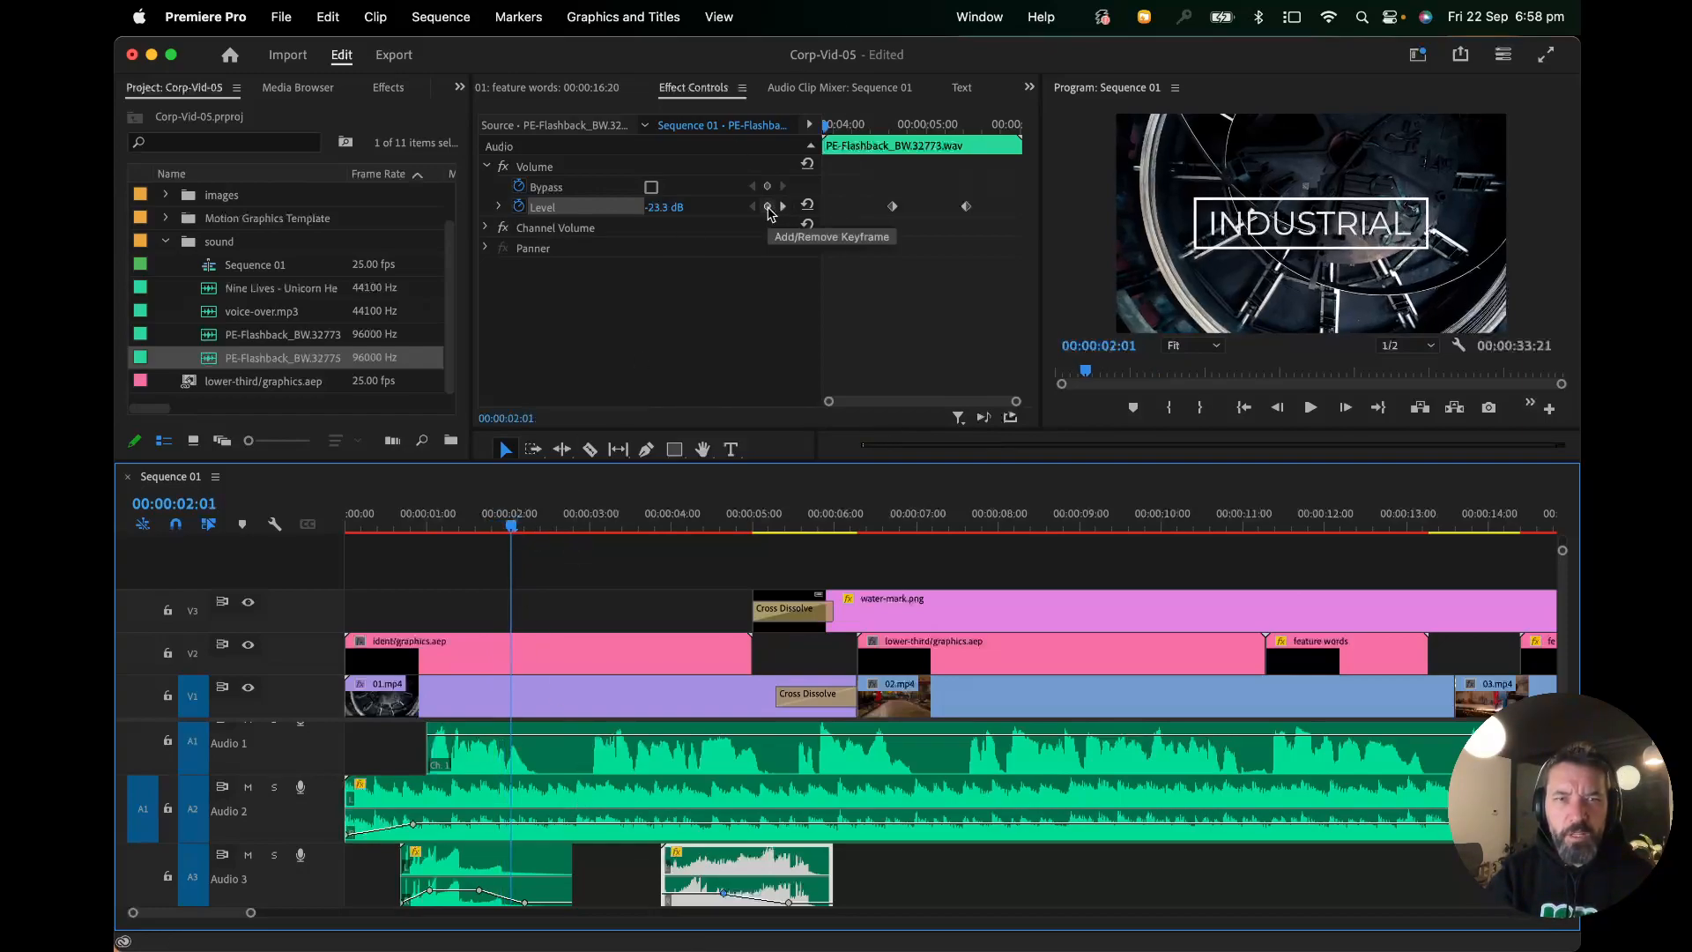
left_click(610, 808)
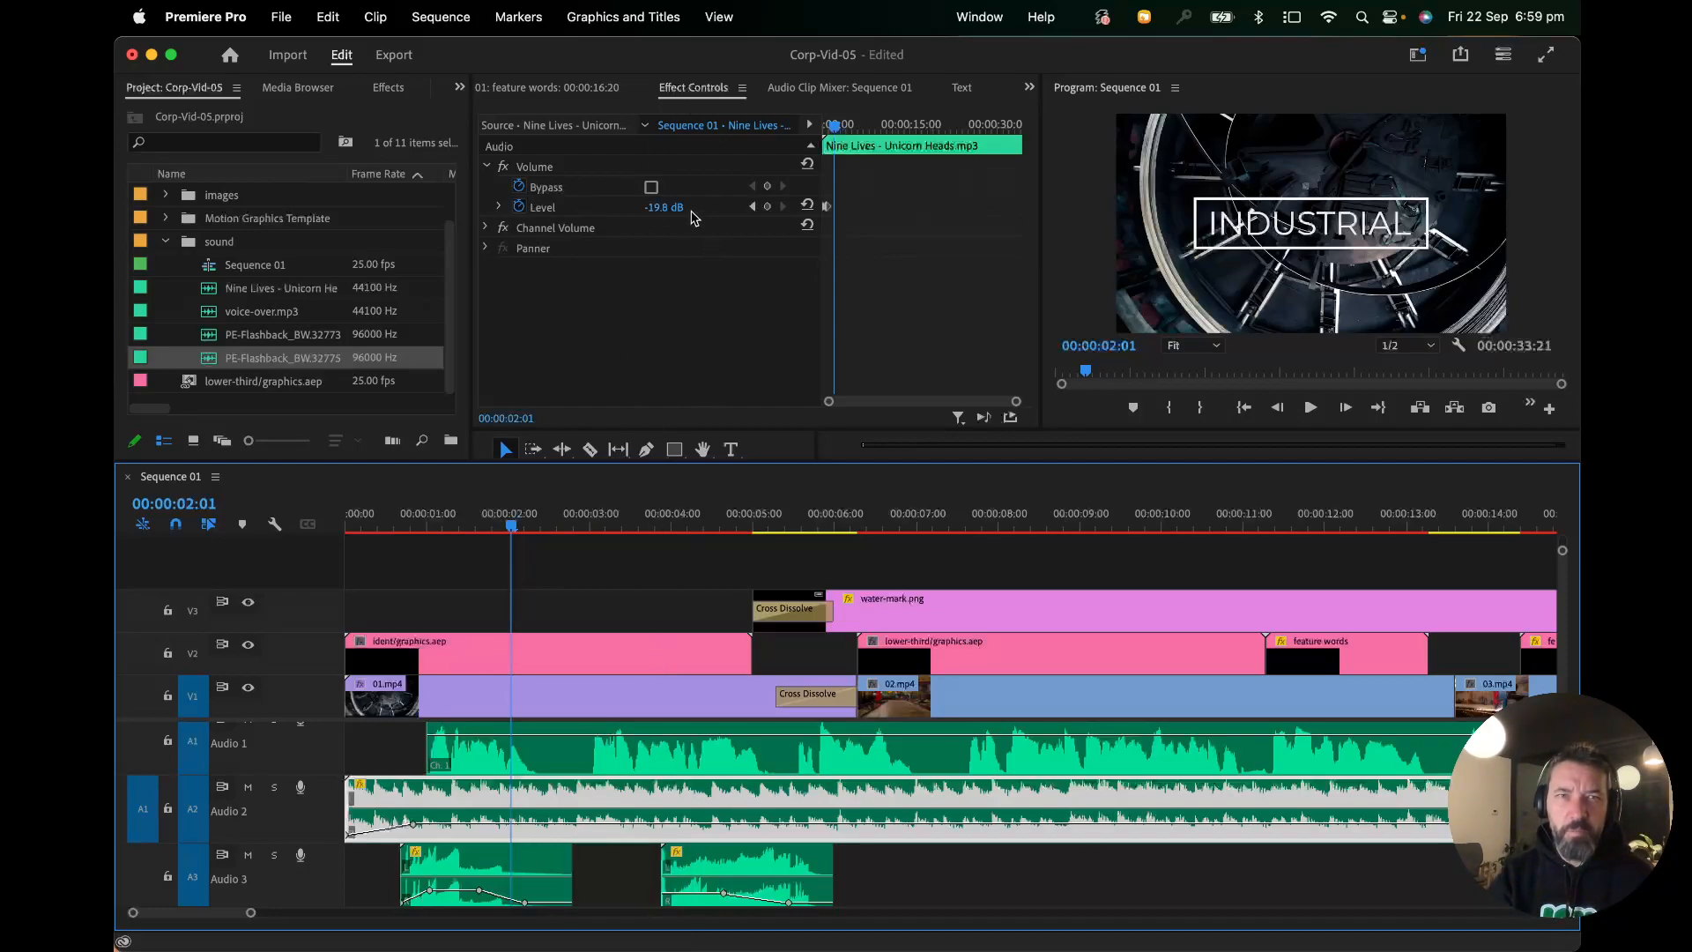
left_click(766, 208)
mouse_move(532, 516)
left_mouse_down()
mouse_move(609, 520)
mouse_move(560, 531)
left_mouse_up()
left_click(765, 208)
left_click(766, 206)
left_click_drag(561, 826, 560, 813)
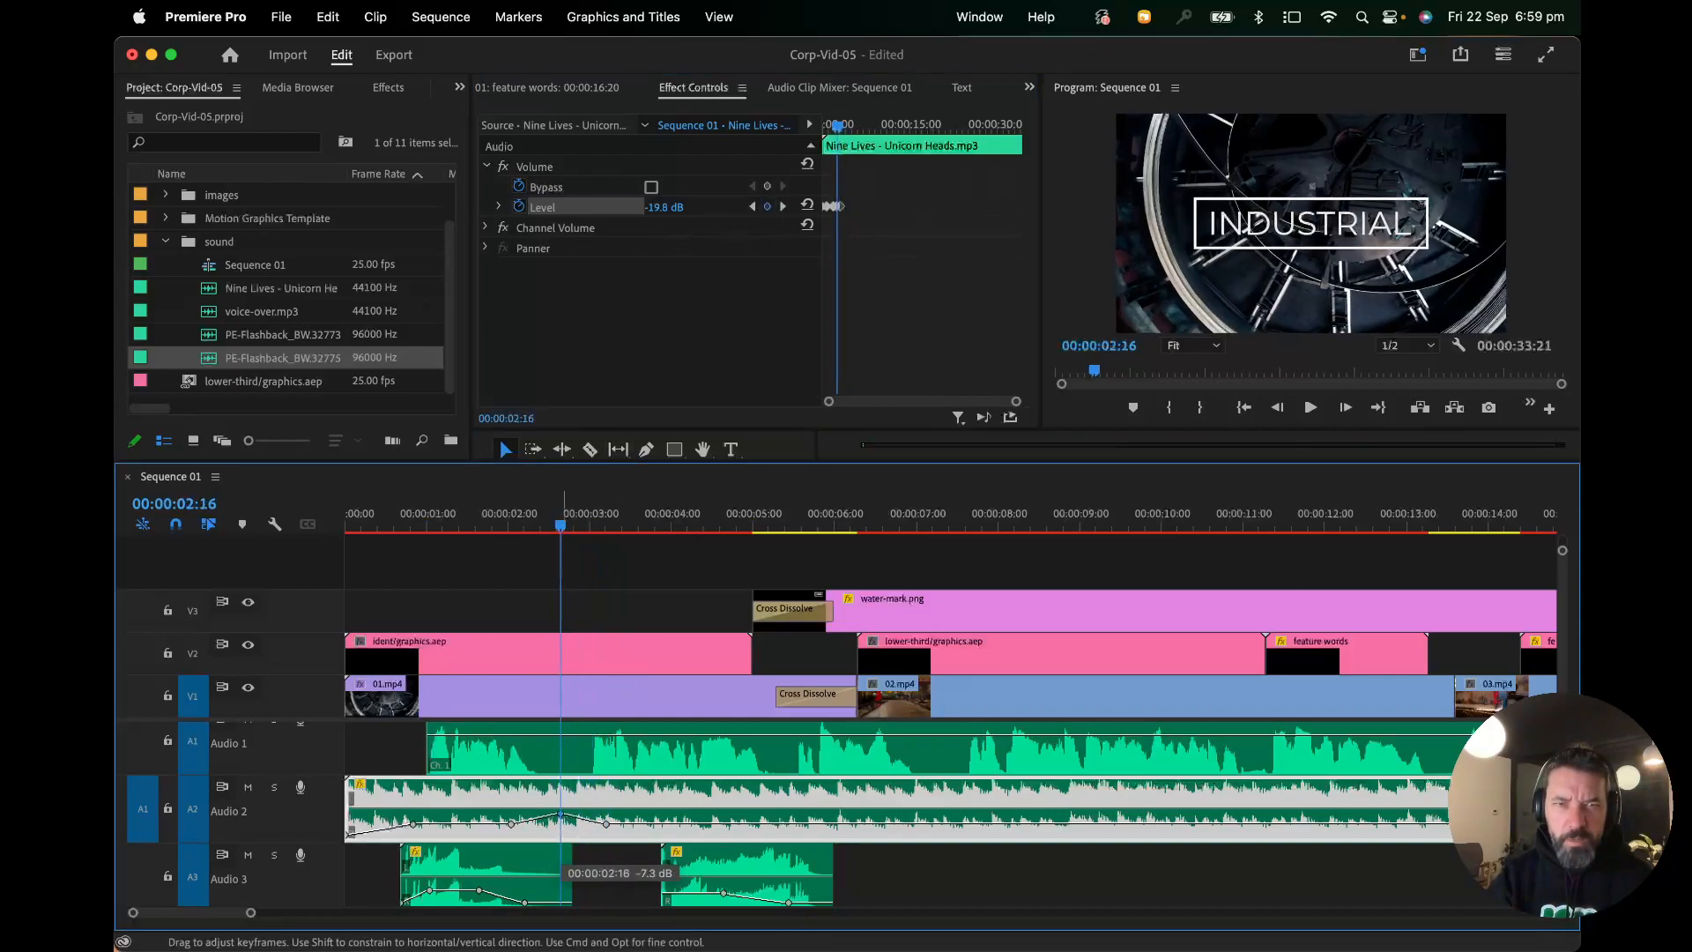
Step: Play the opening from the start through about 00:00:04:06 to check the music's volume swell
left_click_drag(561, 523, 349, 524)
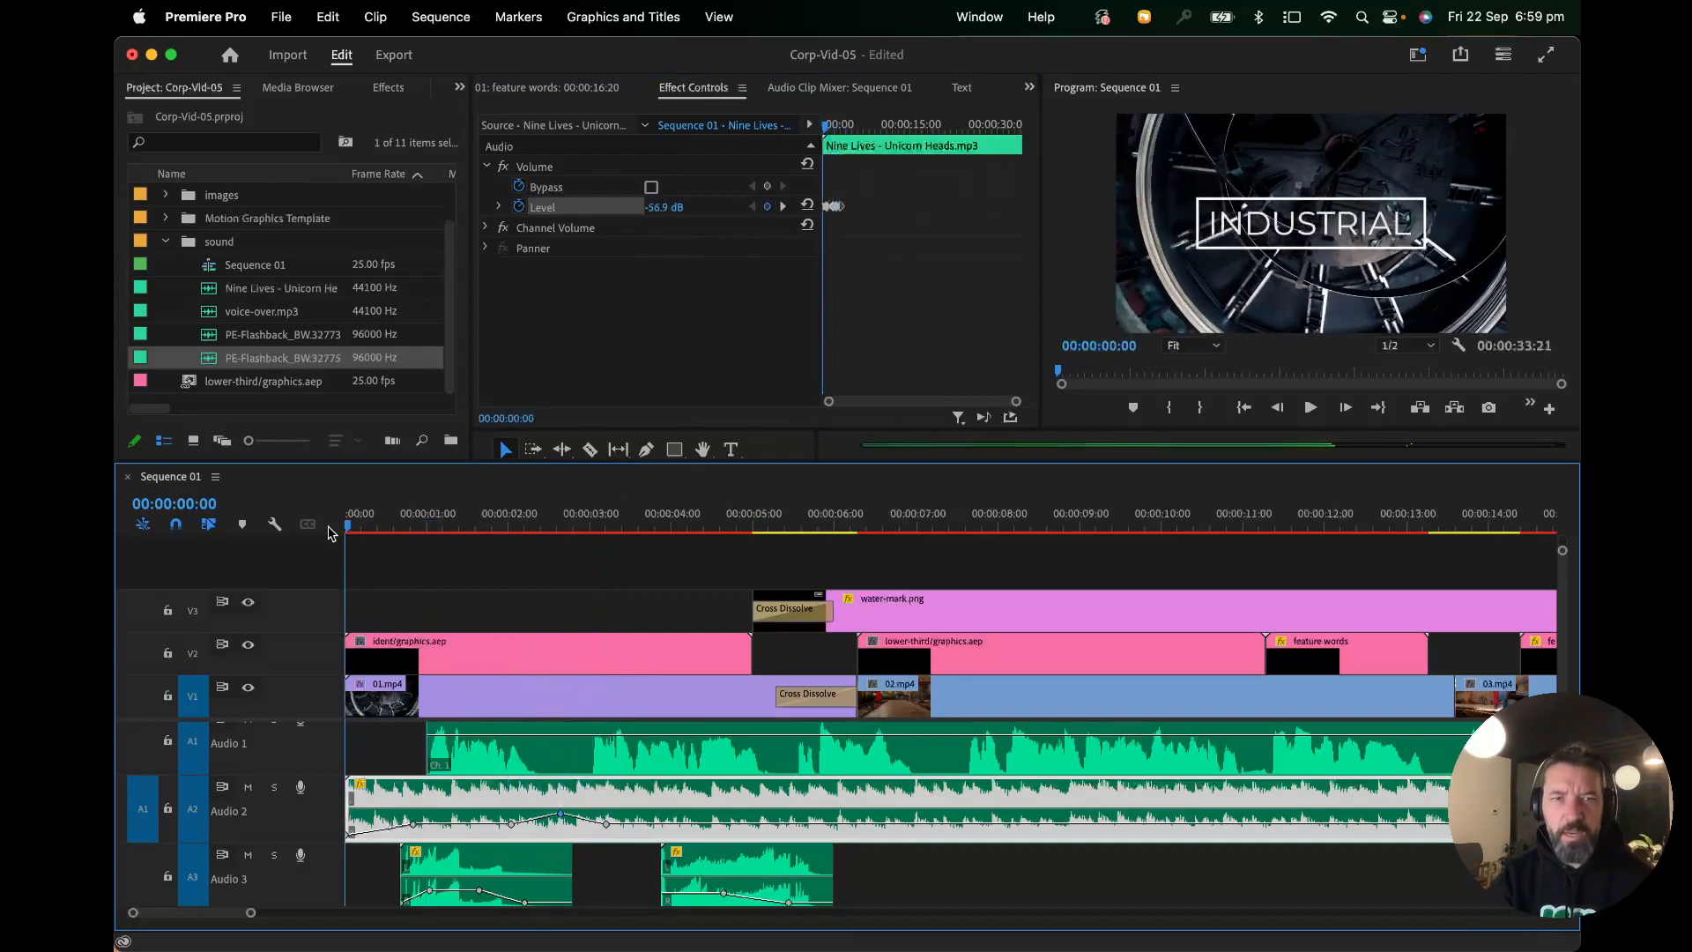
key("space")
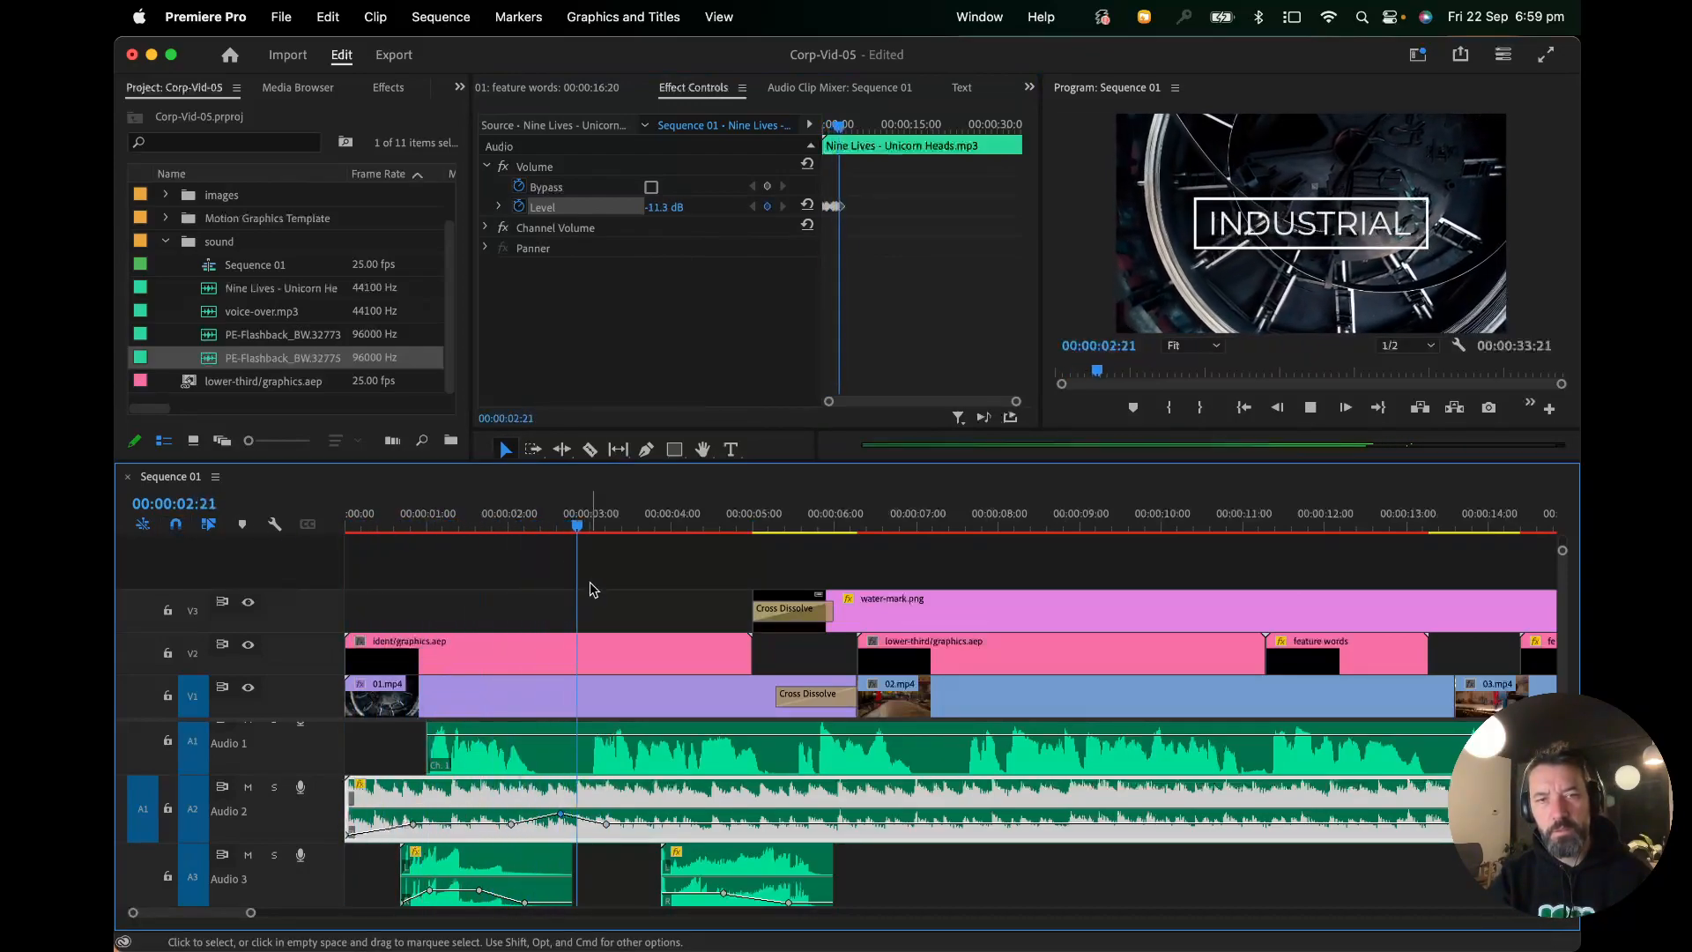
key("space")
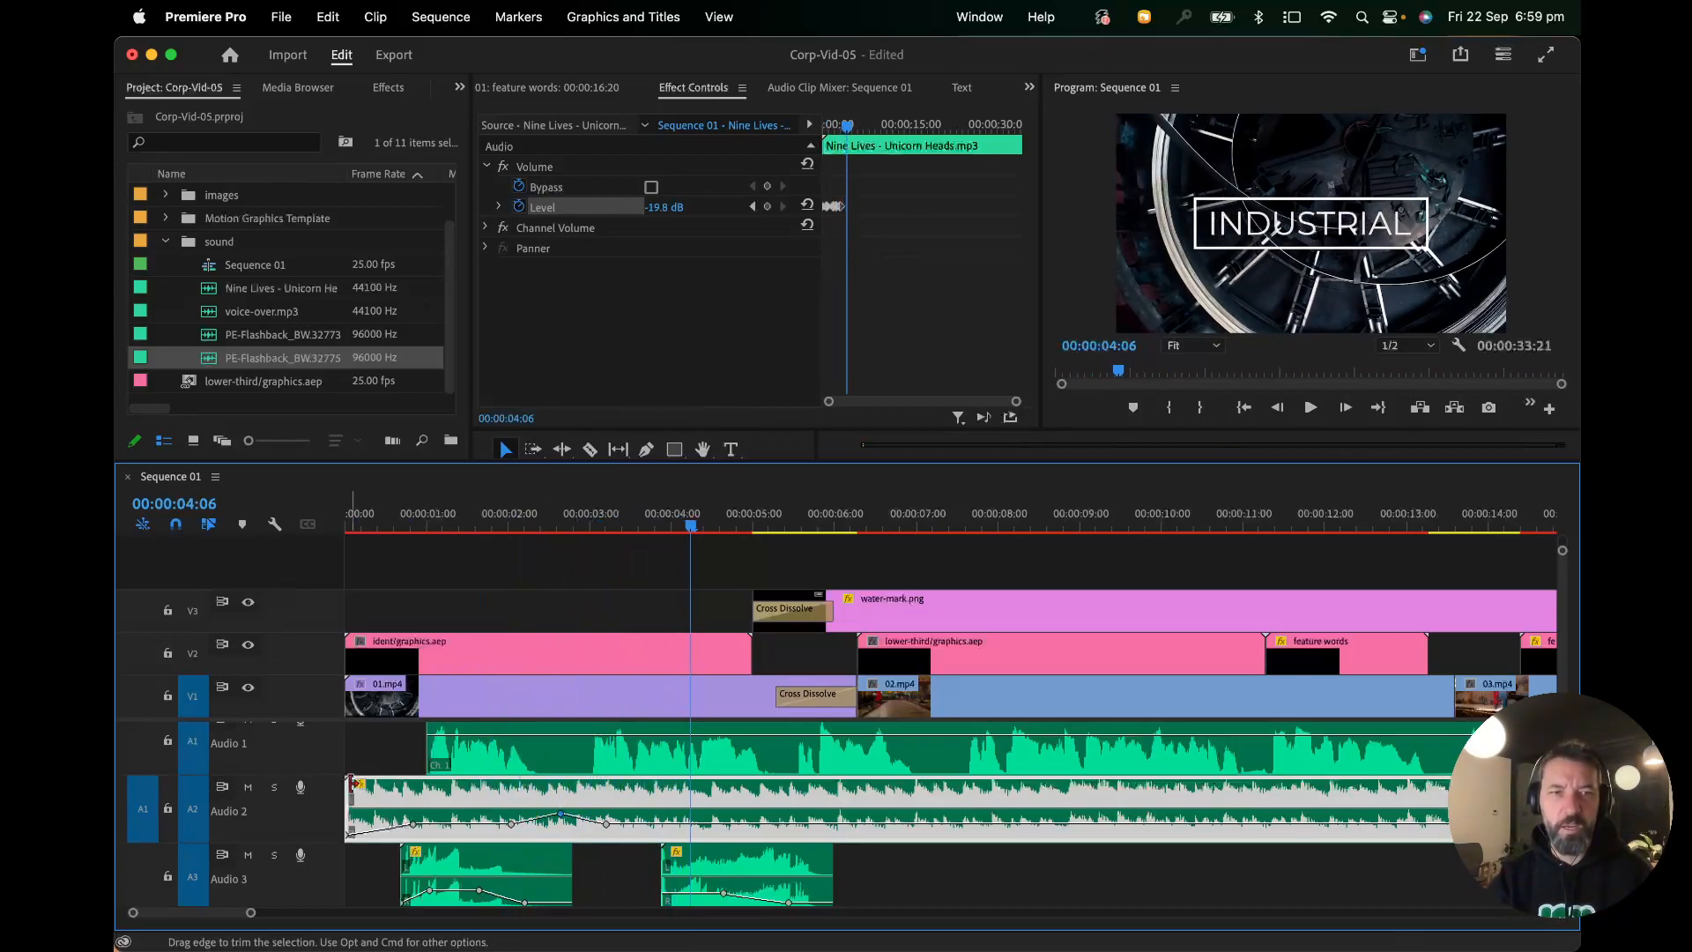
Step: Fade out the music from a volume keyframe at 00:00:29:02 to silence at 00:00:33:21, and play the ending from 00:00:27:13
left_click_drag(253, 917, 443, 917)
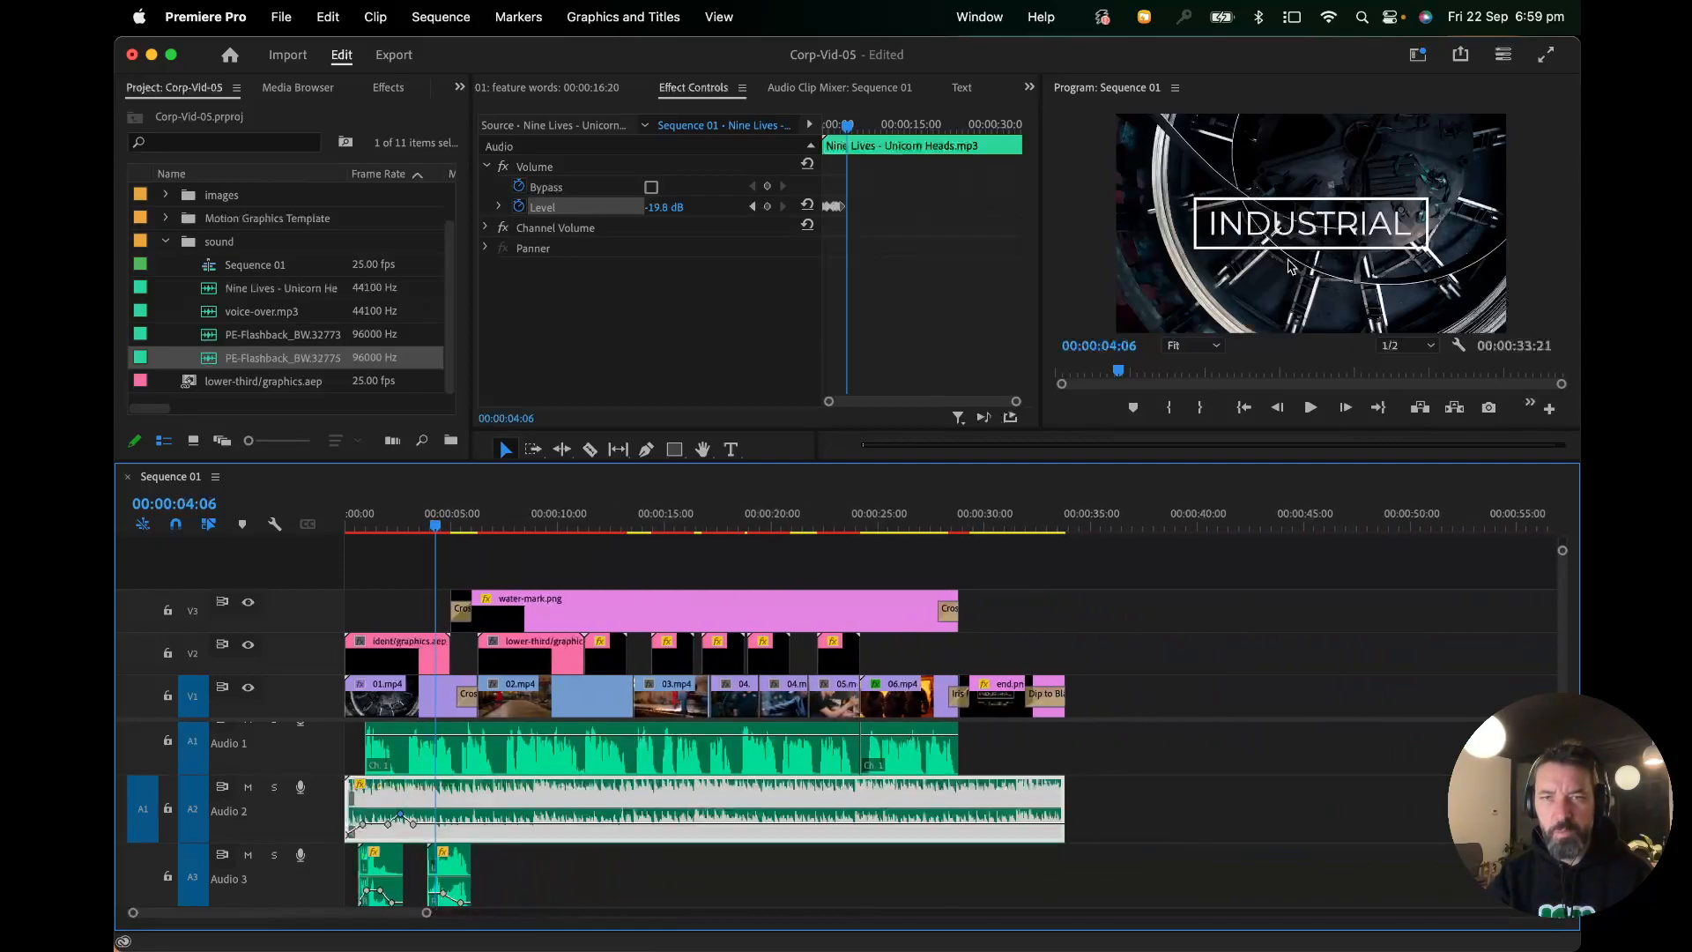
left_click_drag(995, 521, 968, 521)
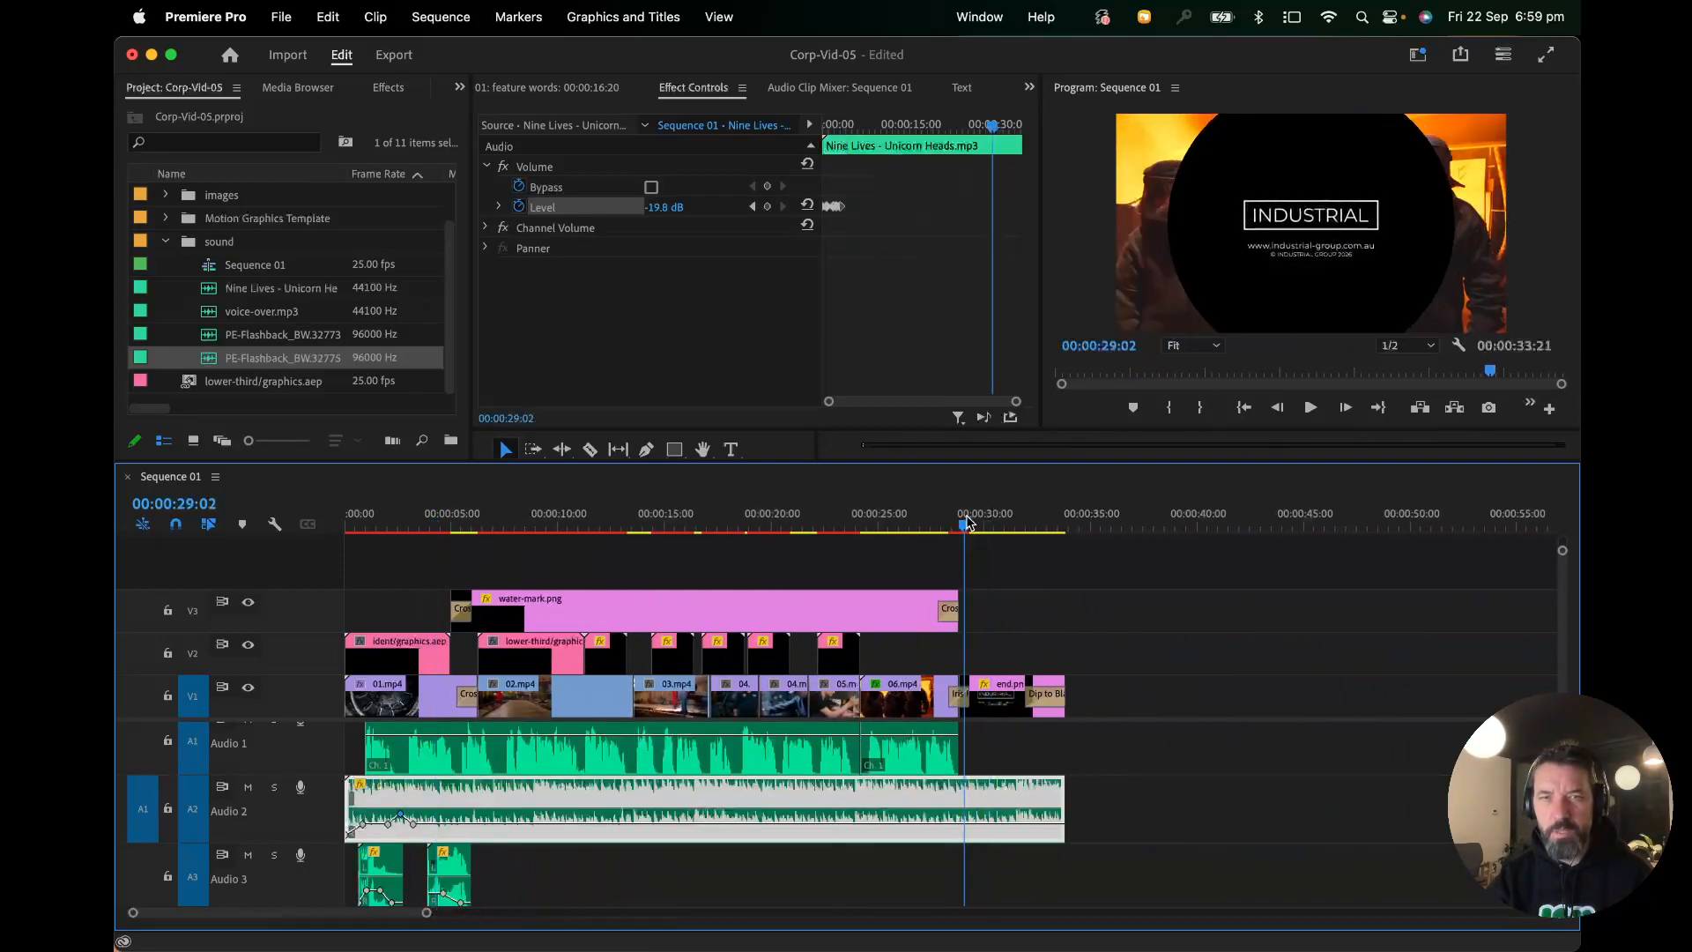
left_click(766, 206)
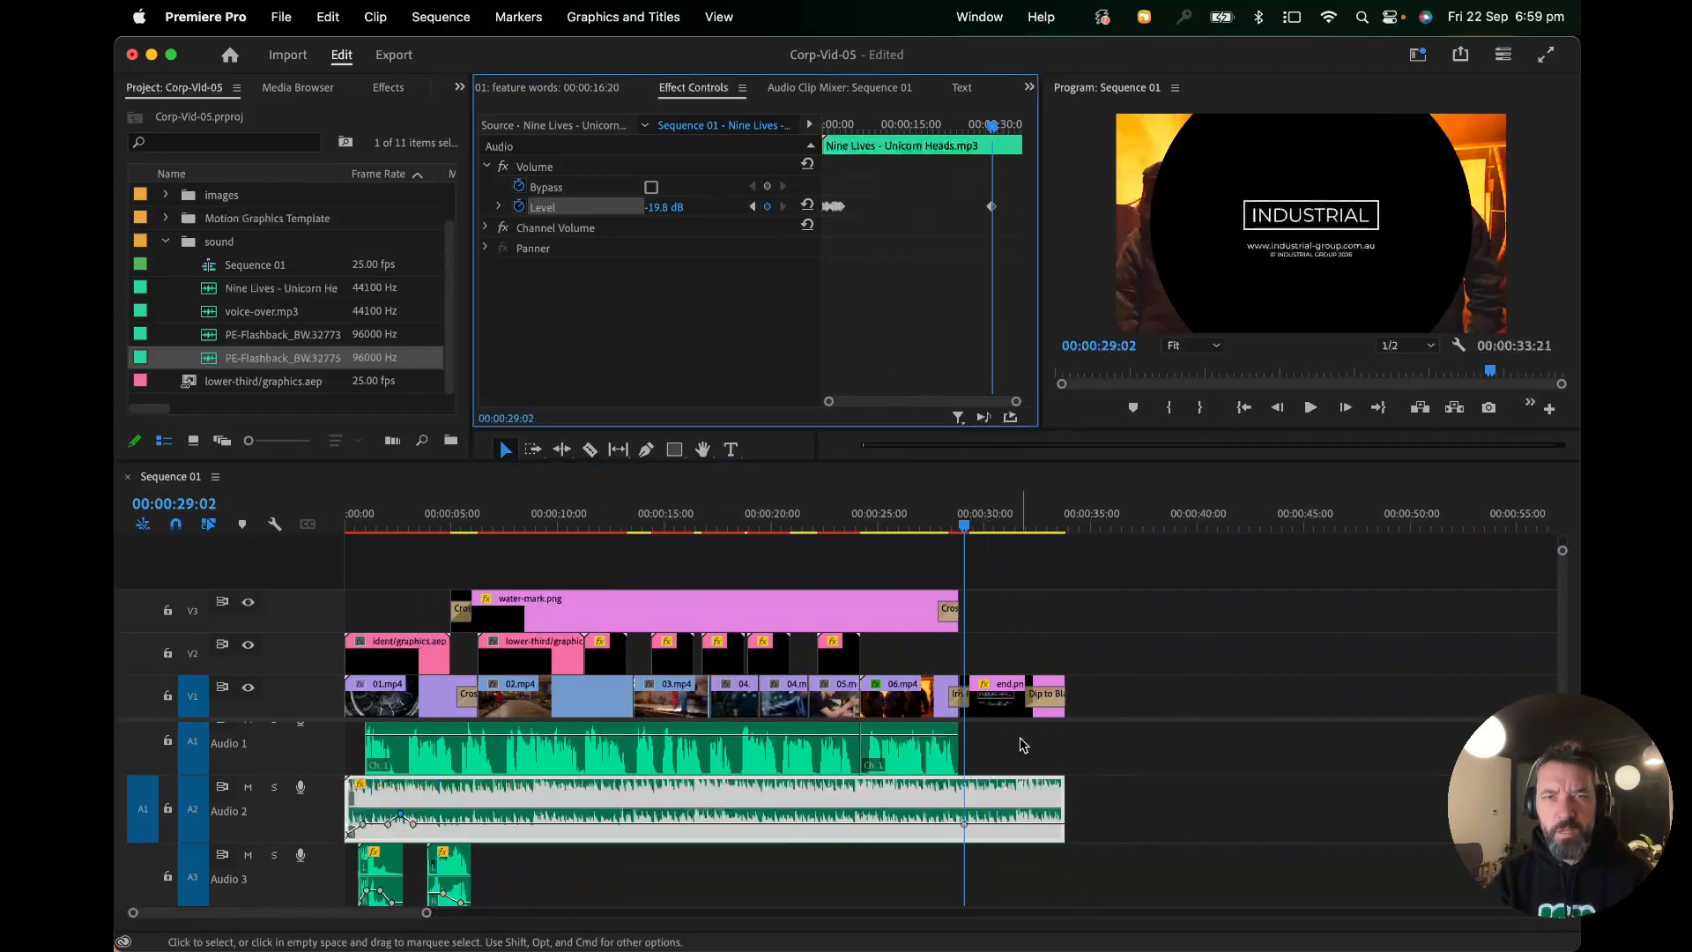
left_click_drag(990, 528, 1061, 529)
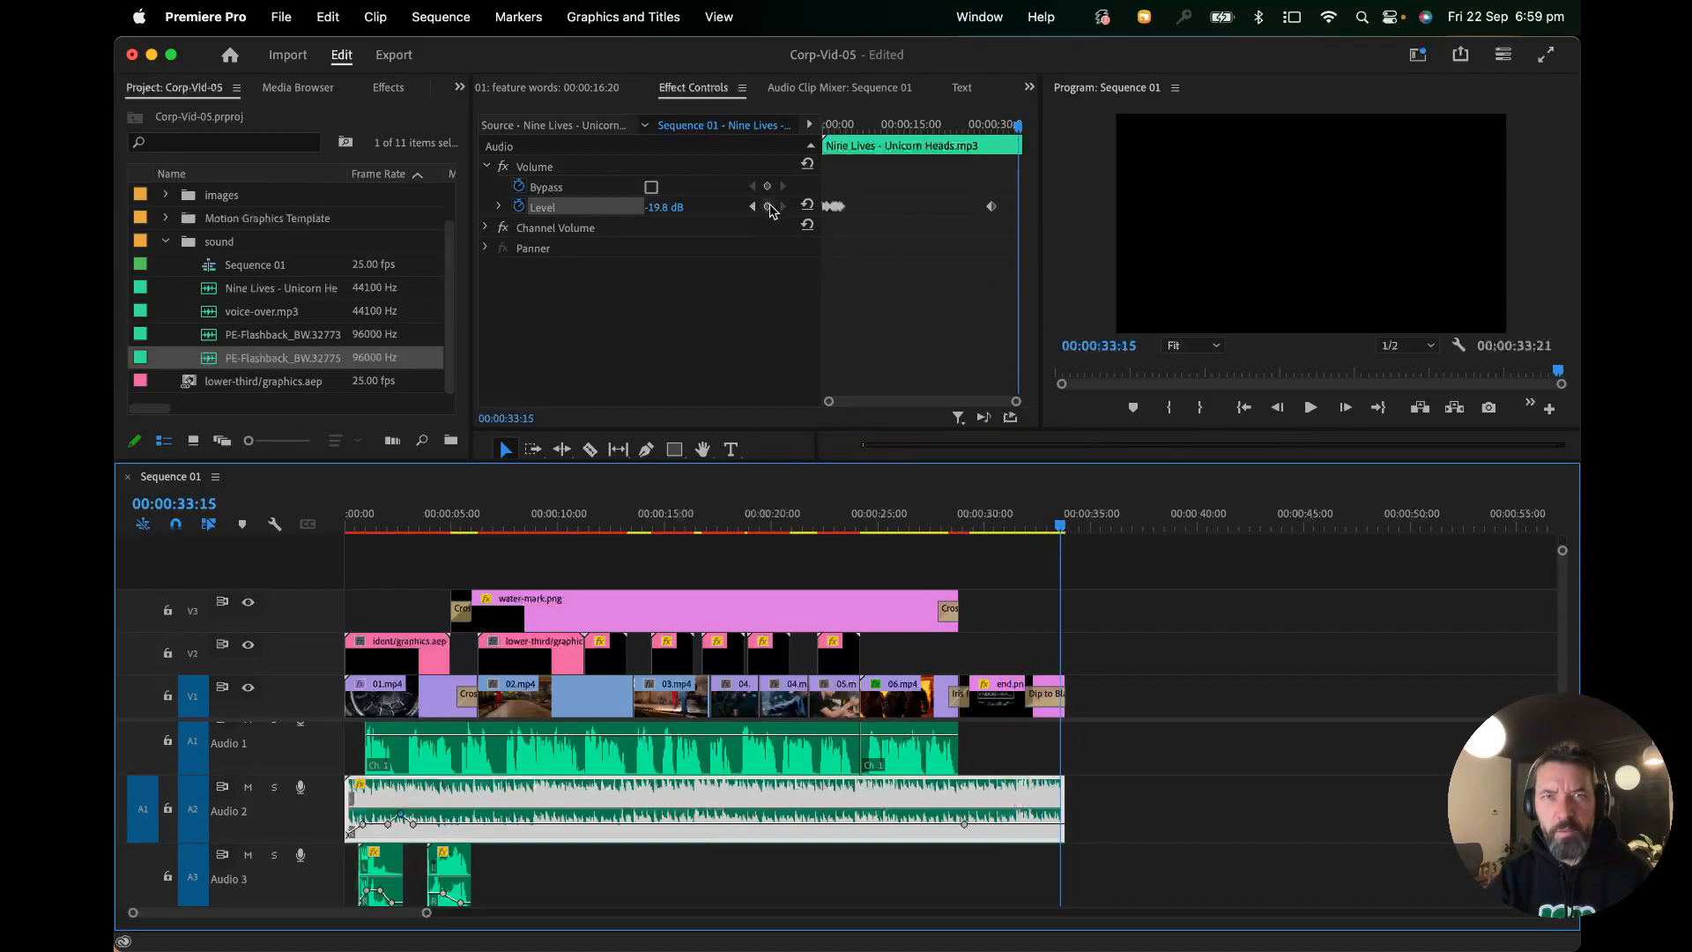
left_click_drag(1063, 823, 1062, 850)
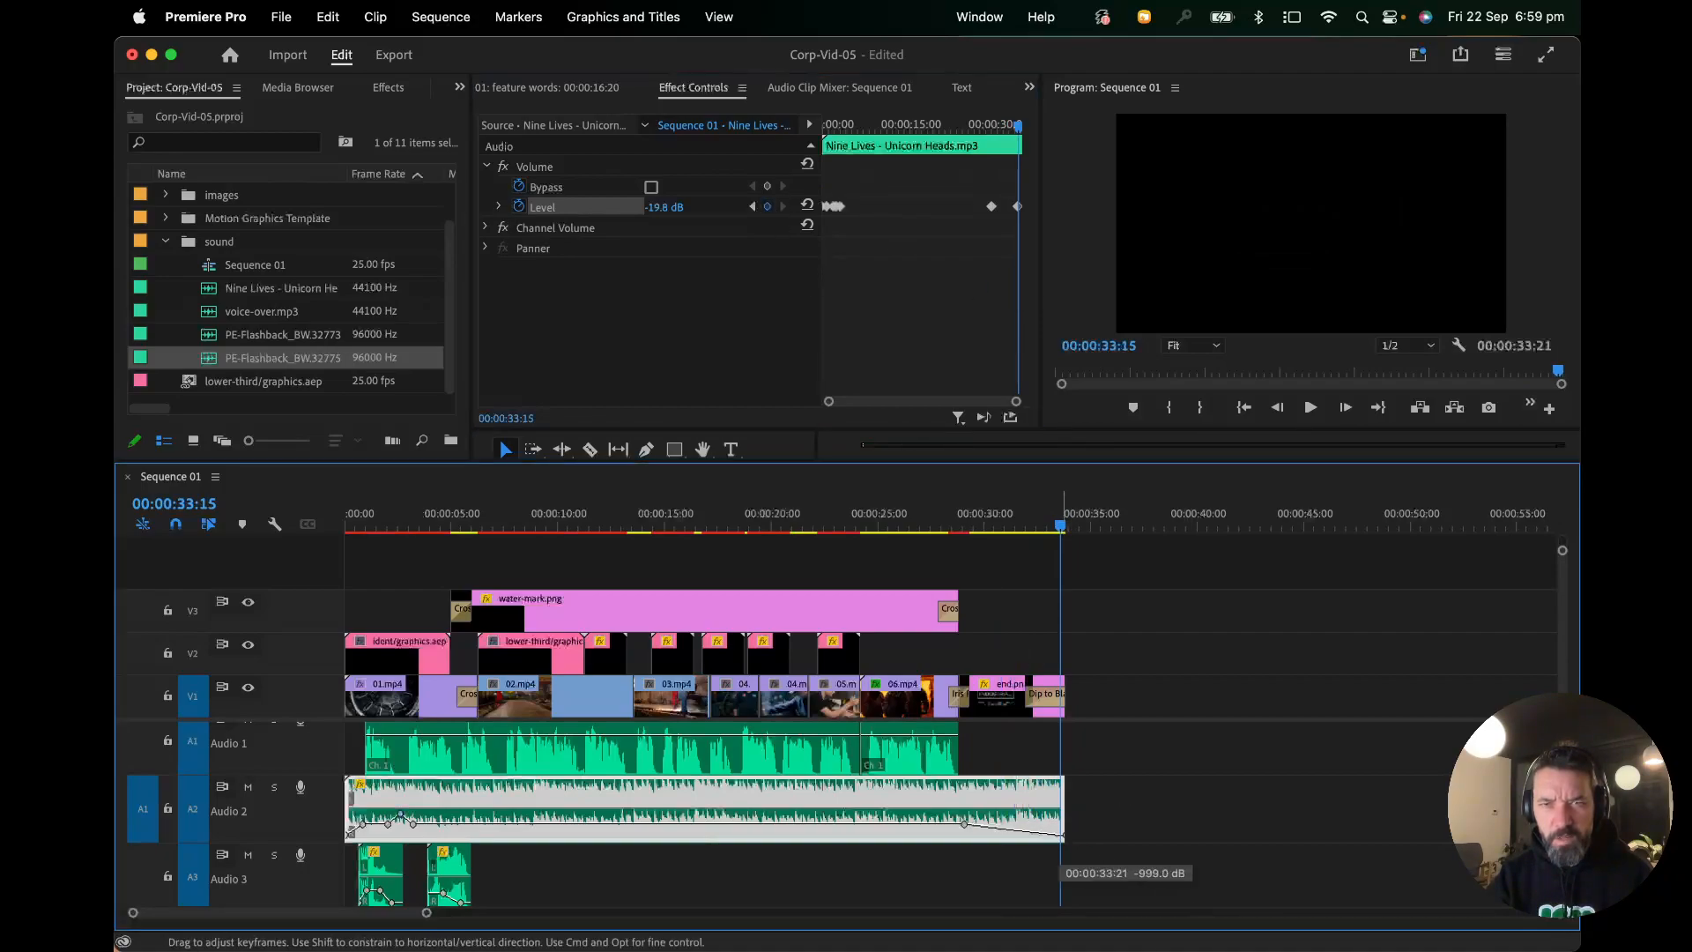
left_click_drag(991, 527, 932, 527)
key("space")
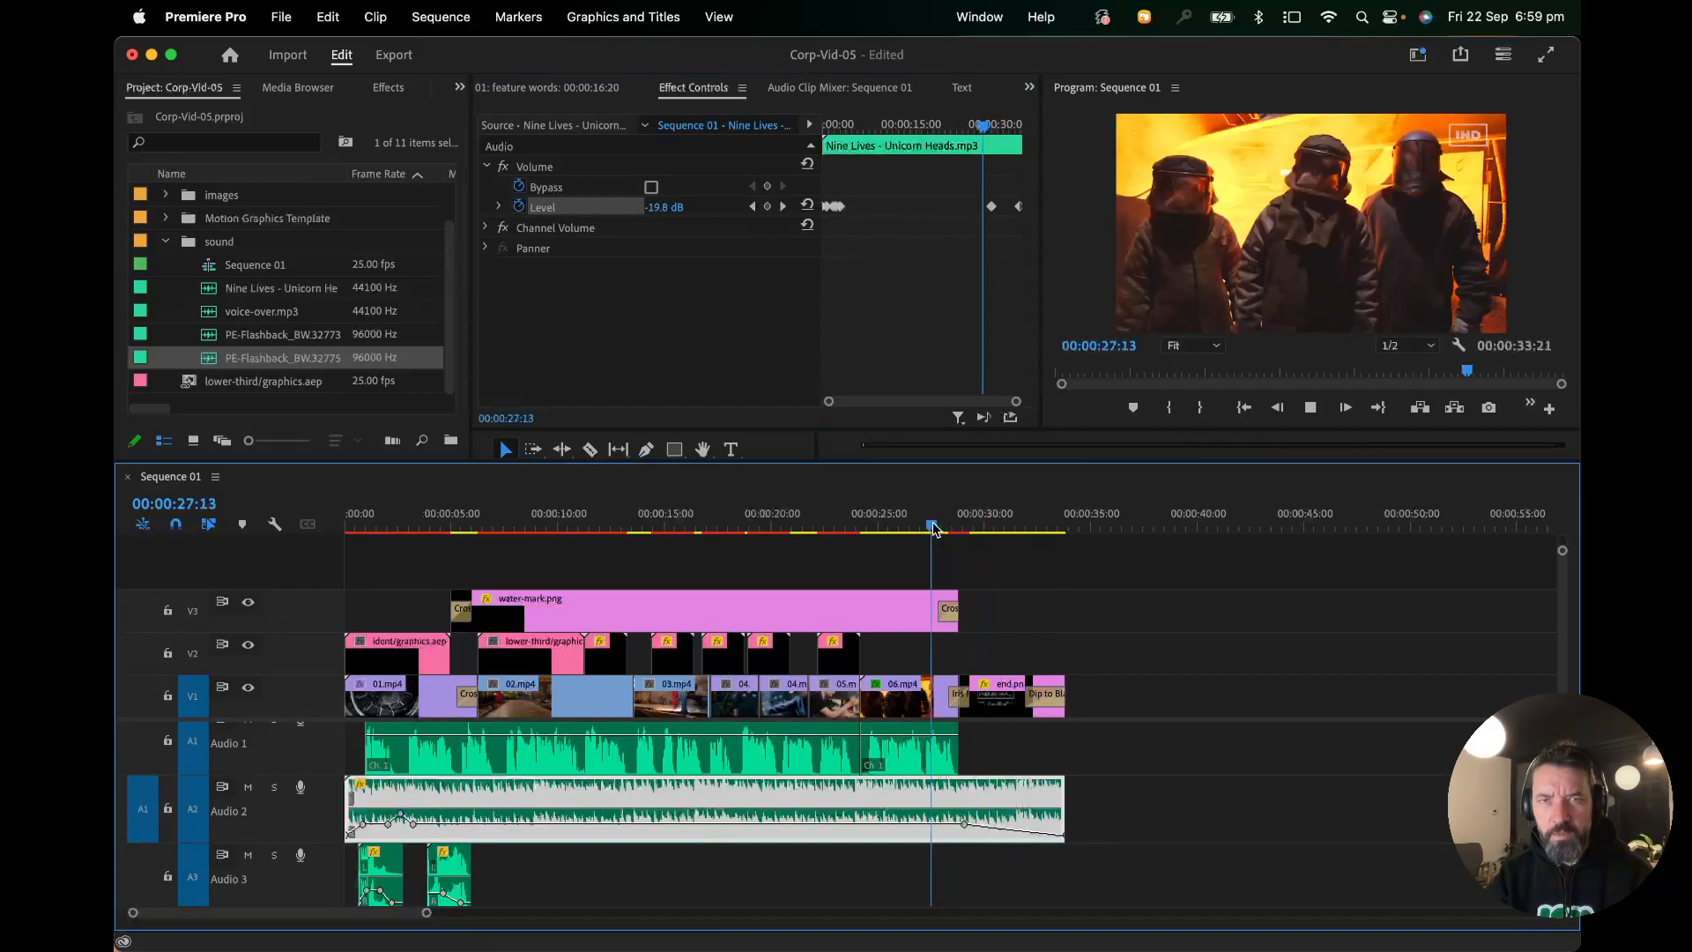